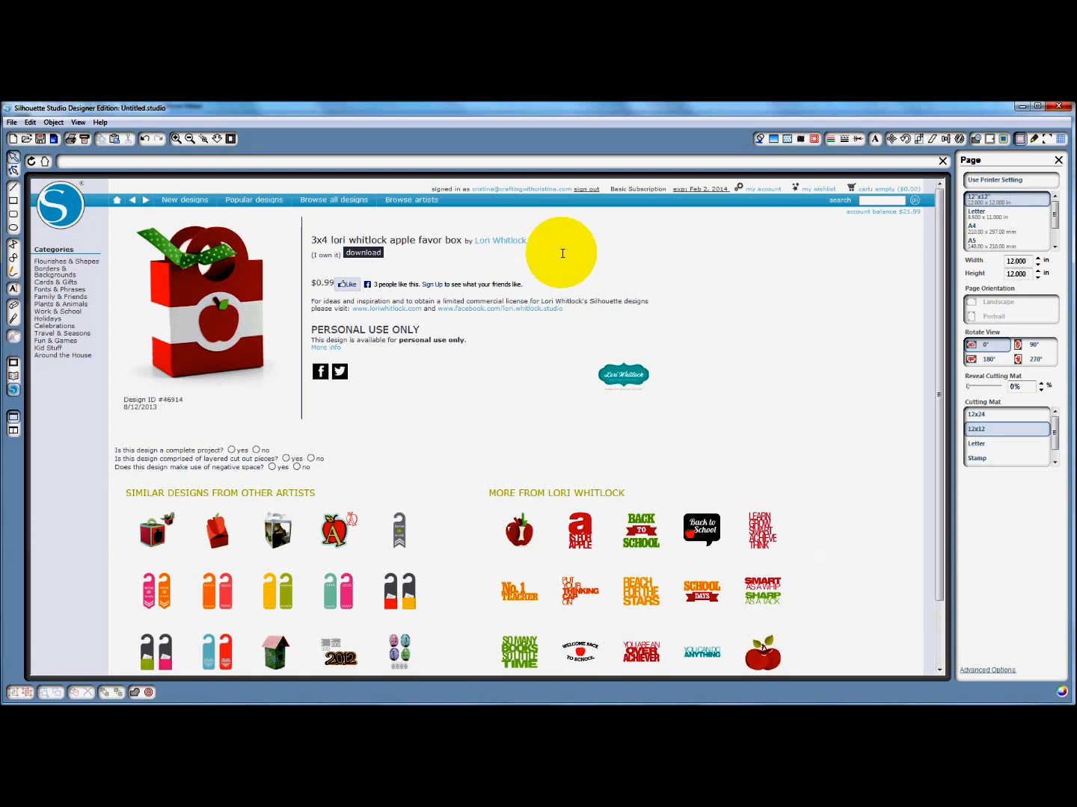
Close the design store page for the 3x4 apple favor box to return to the blank mat
left_click_drag(308, 240, 419, 243)
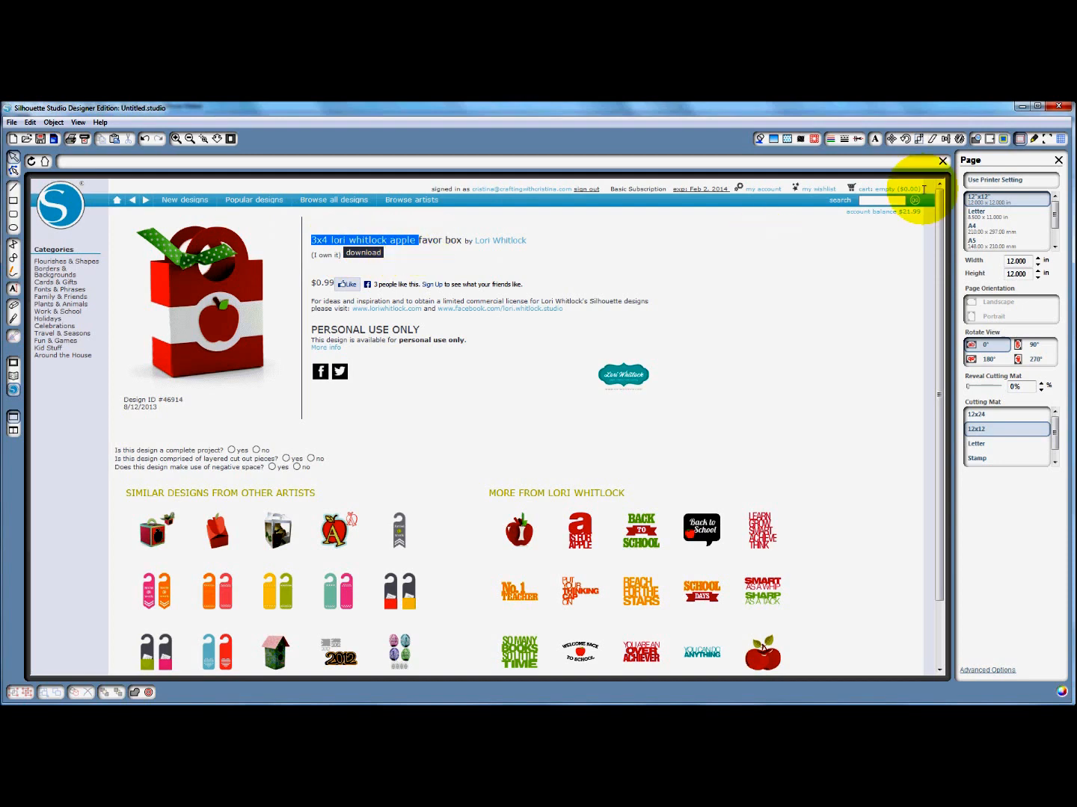
left_click(943, 162)
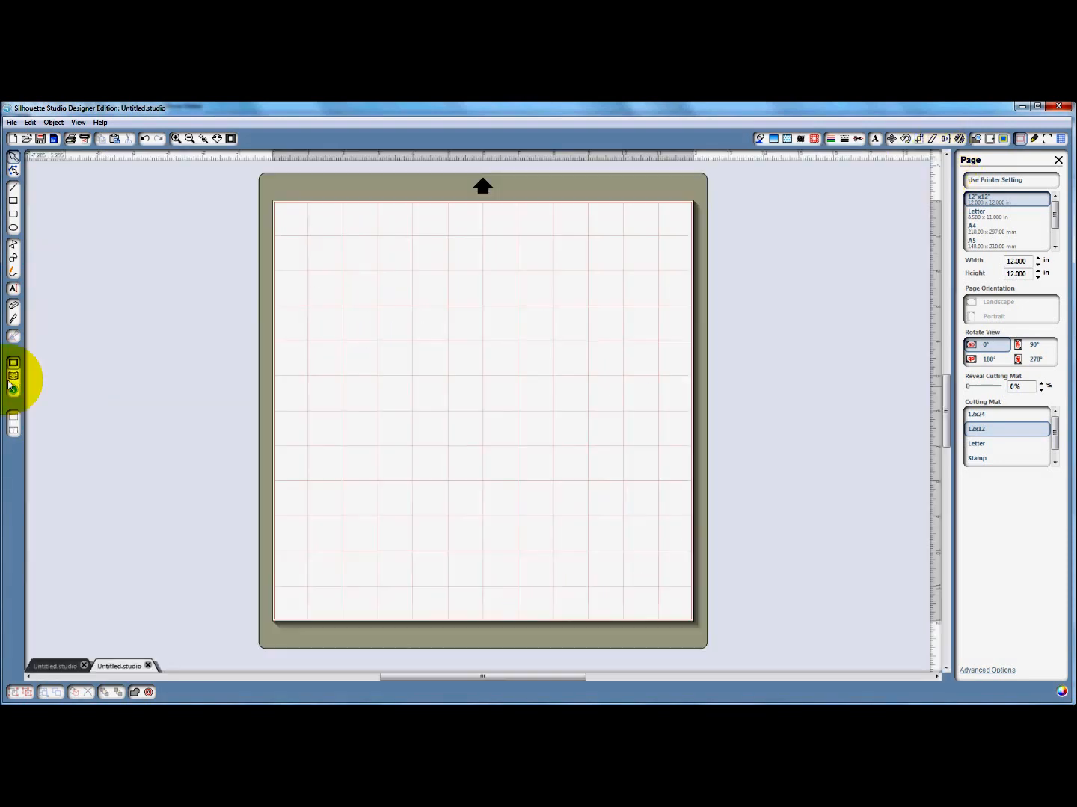
left_click(14, 376)
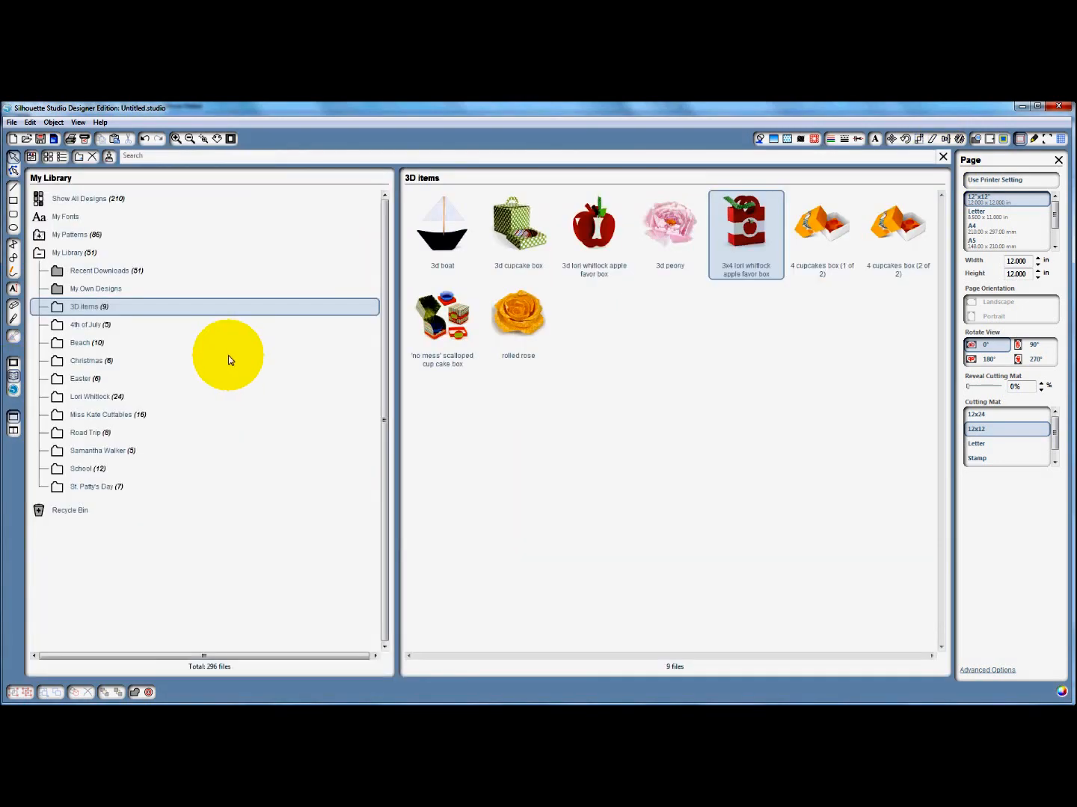
double_click(594, 228)
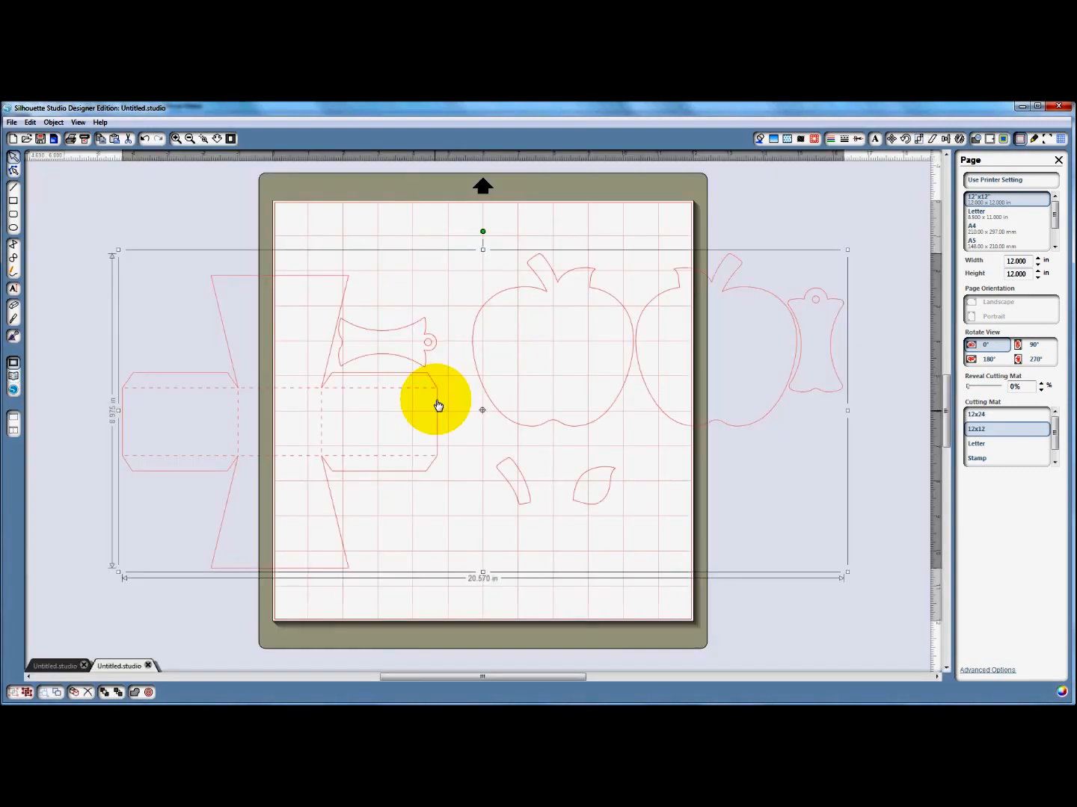
left_click(641, 373)
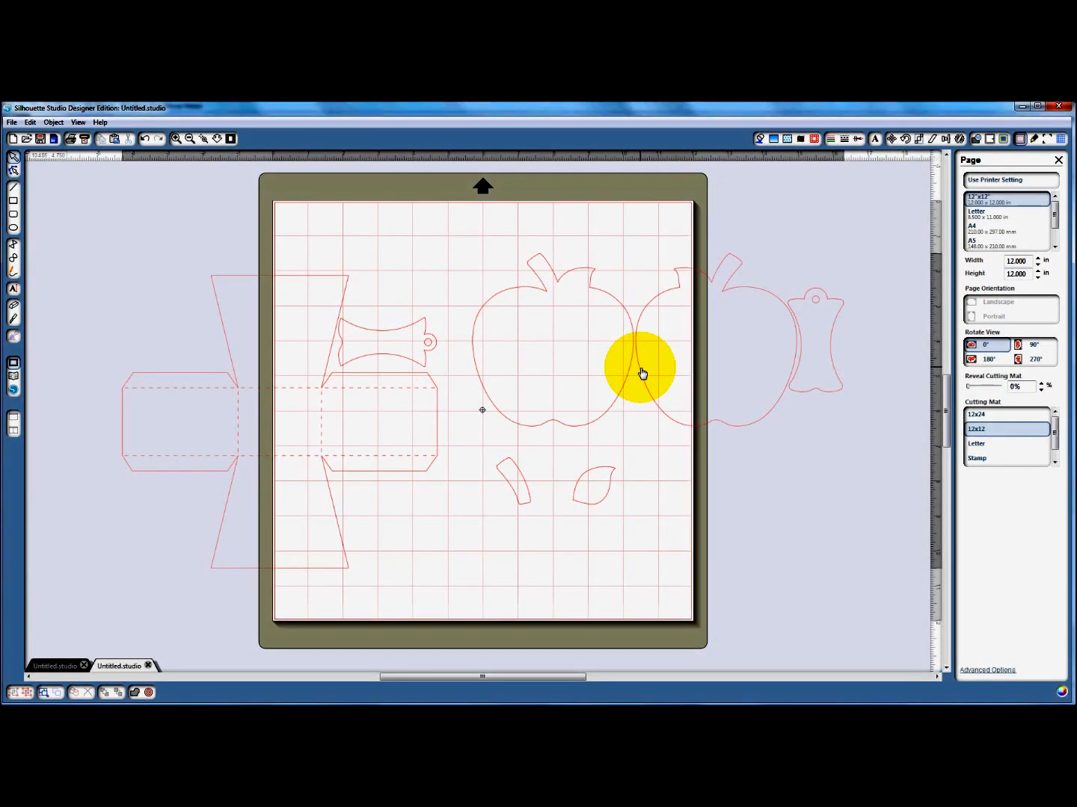
key("Delete")
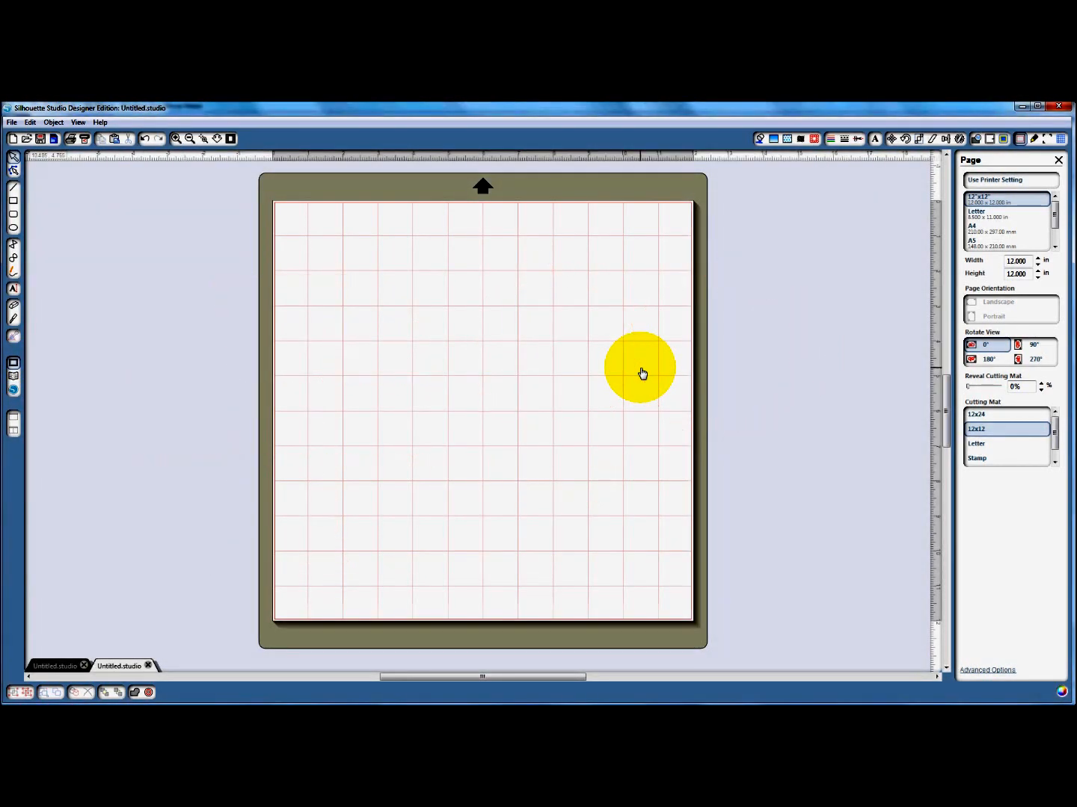
Open the 3x4 apple favor box design from the library's 3D items folder and ungroup its pieces
left_click(14, 390)
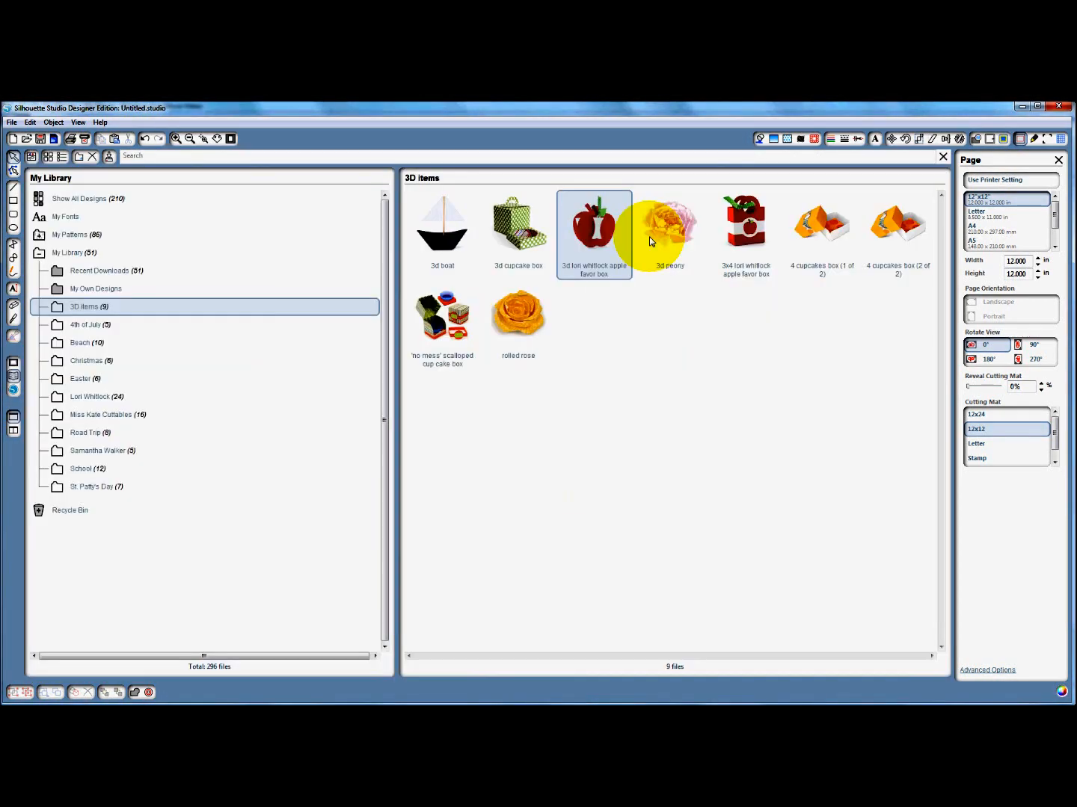
double_click(746, 228)
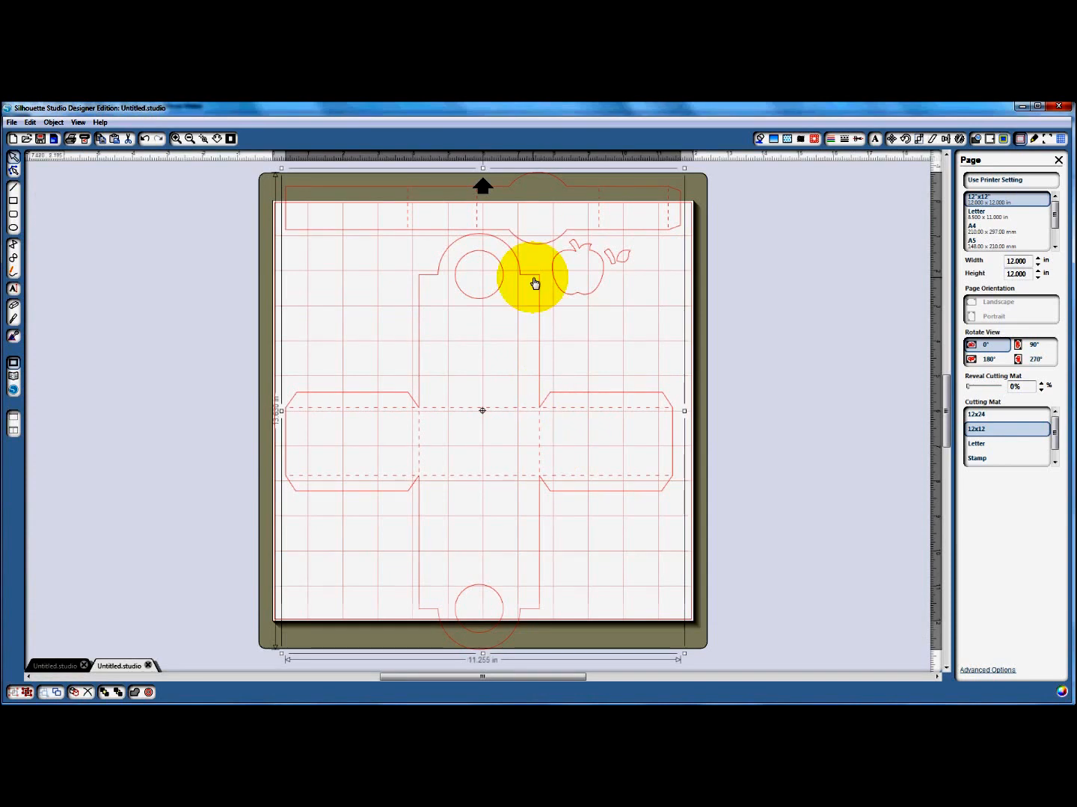
right_click(603, 490)
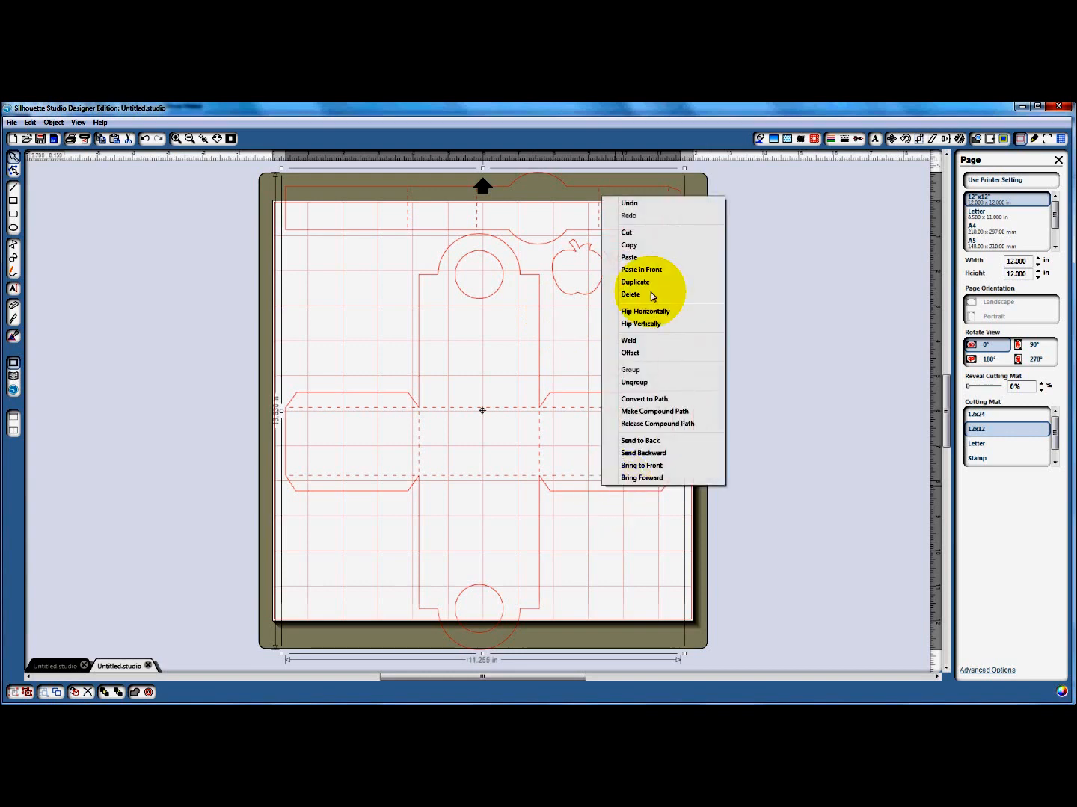
left_click(634, 383)
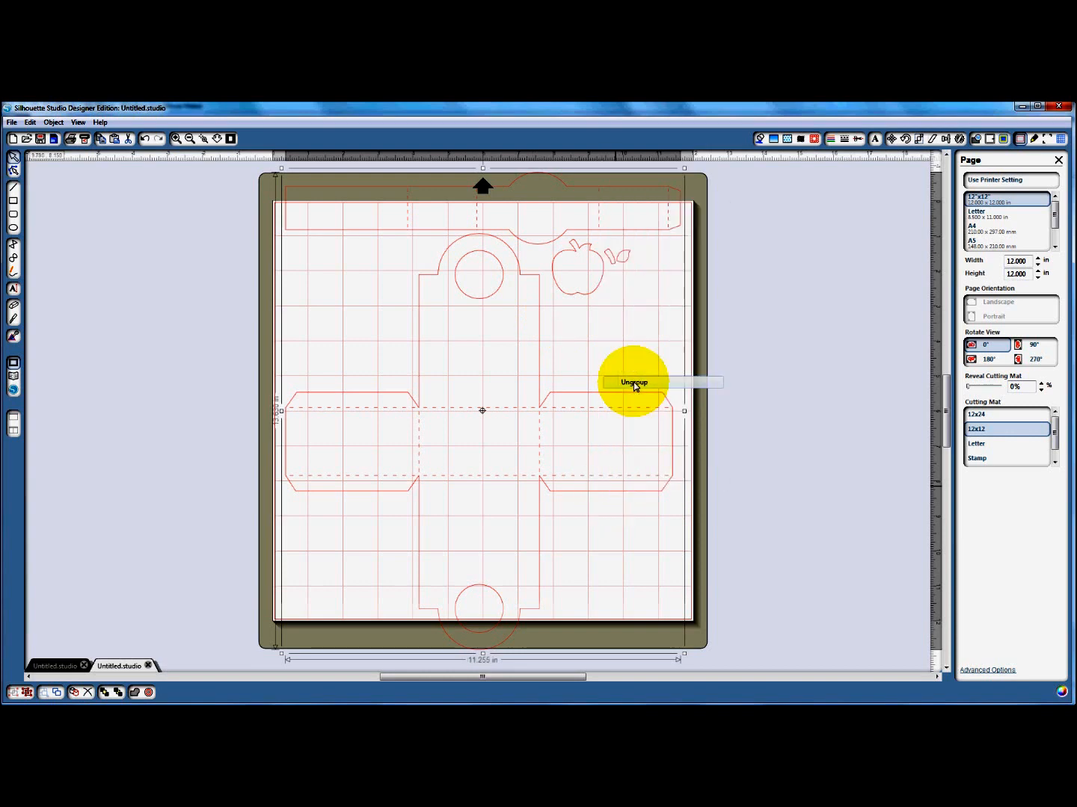
Fill the small apple shape with red
left_click(555, 236)
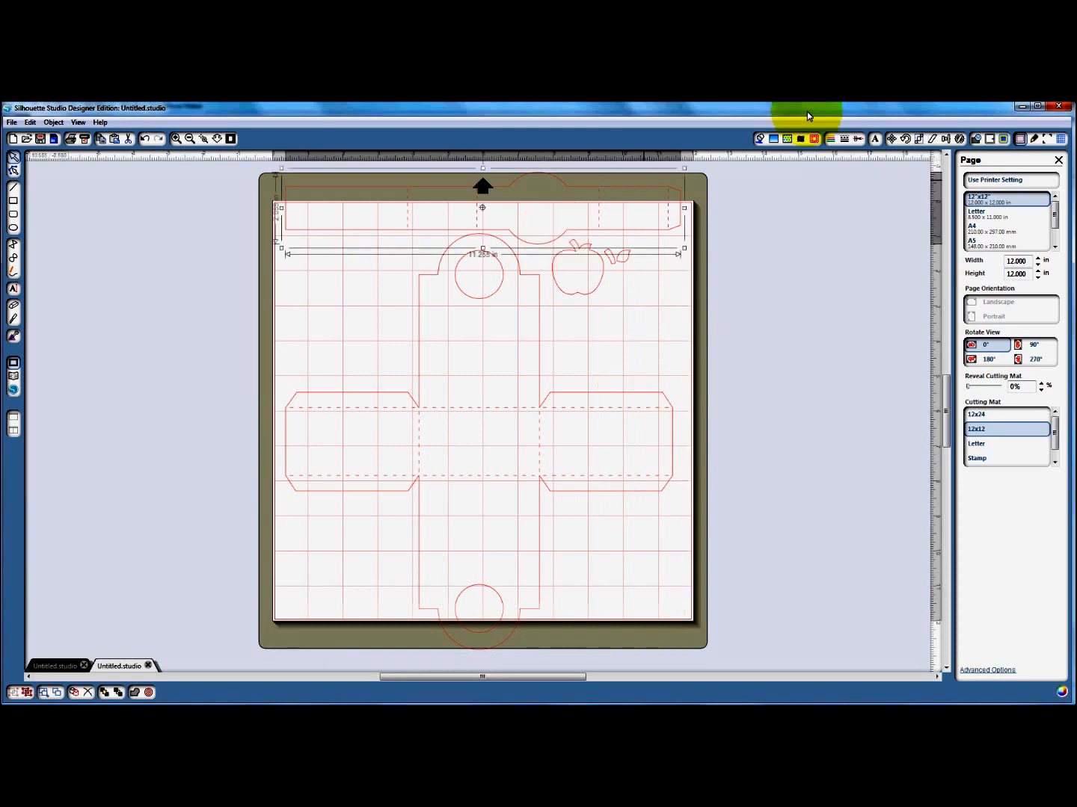
left_click(759, 138)
left_click(586, 280)
left_click(987, 239)
Fill the apple's leaf with green and its separate stem with dark brown
left_click(619, 256)
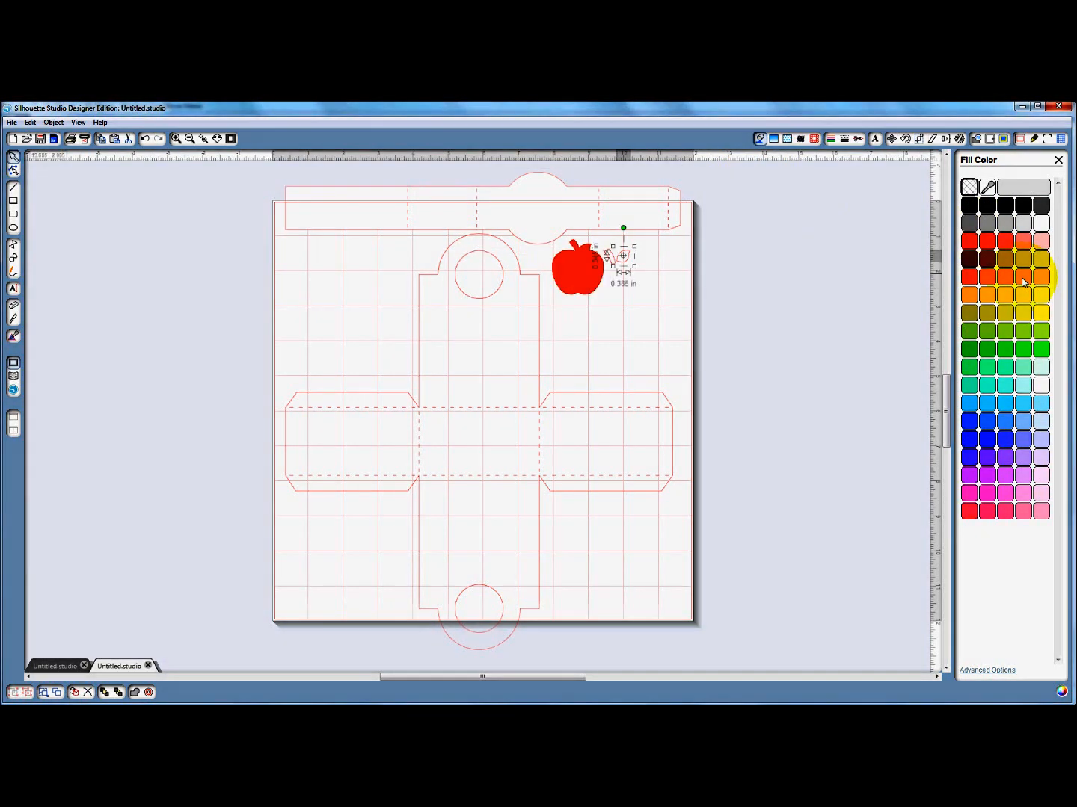
left_click(1022, 330)
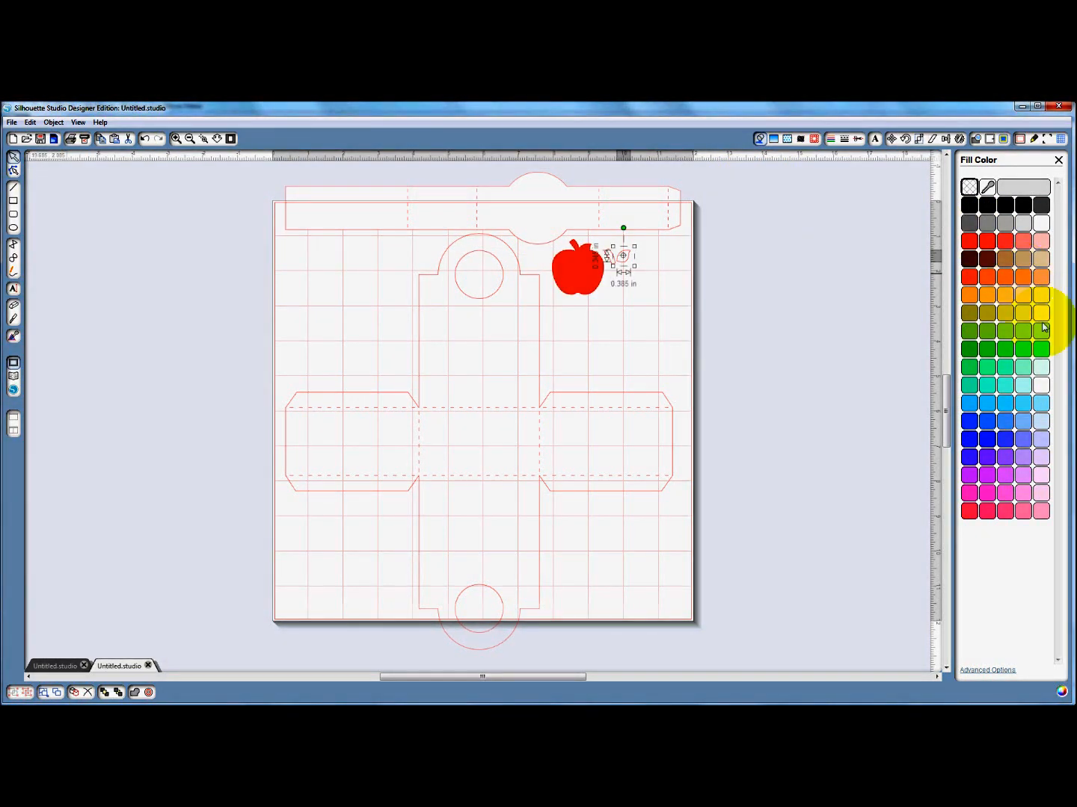
left_click(609, 258)
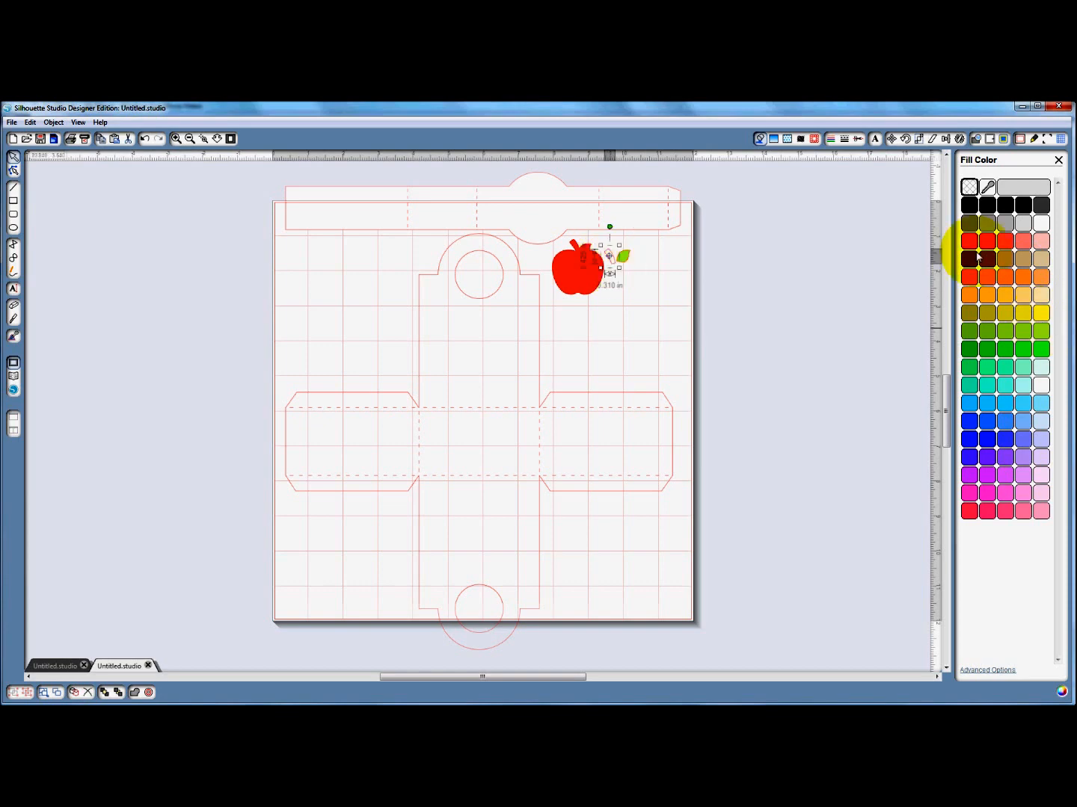
left_click(979, 259)
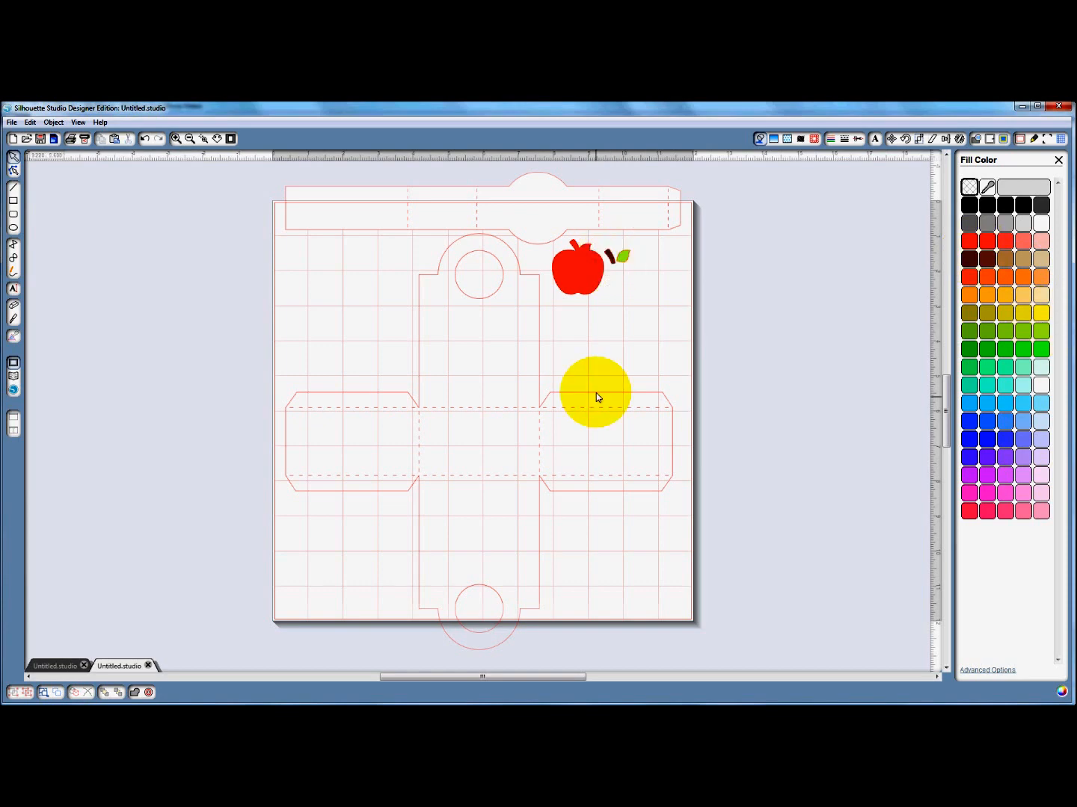
Try to fill the cross-shaped box template with light pink and coral, and undo both fills
left_click(597, 396)
left_click(1040, 241)
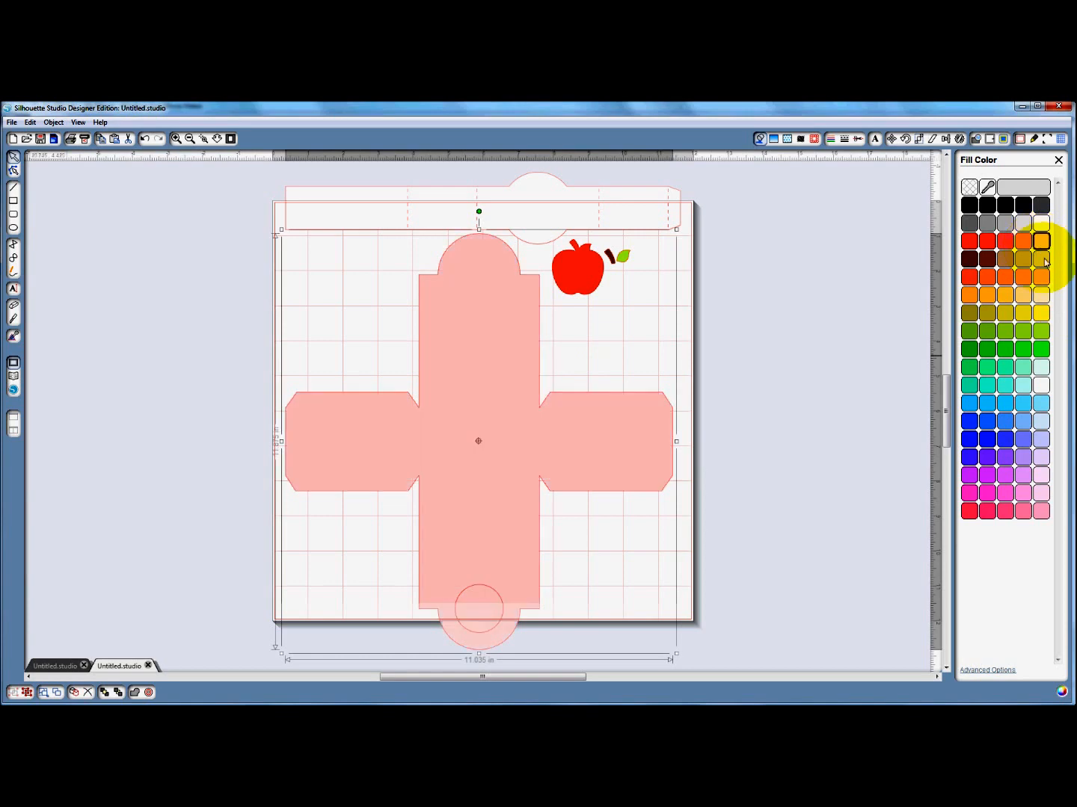
left_click(1024, 241)
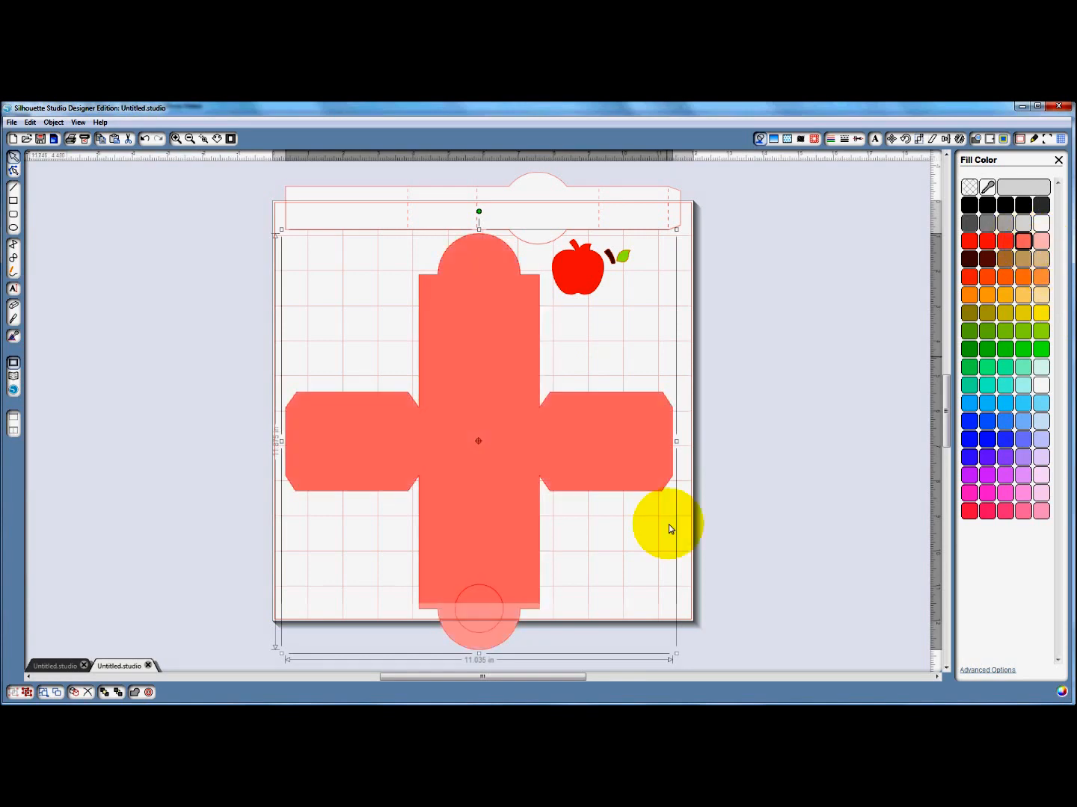
left_click(670, 528)
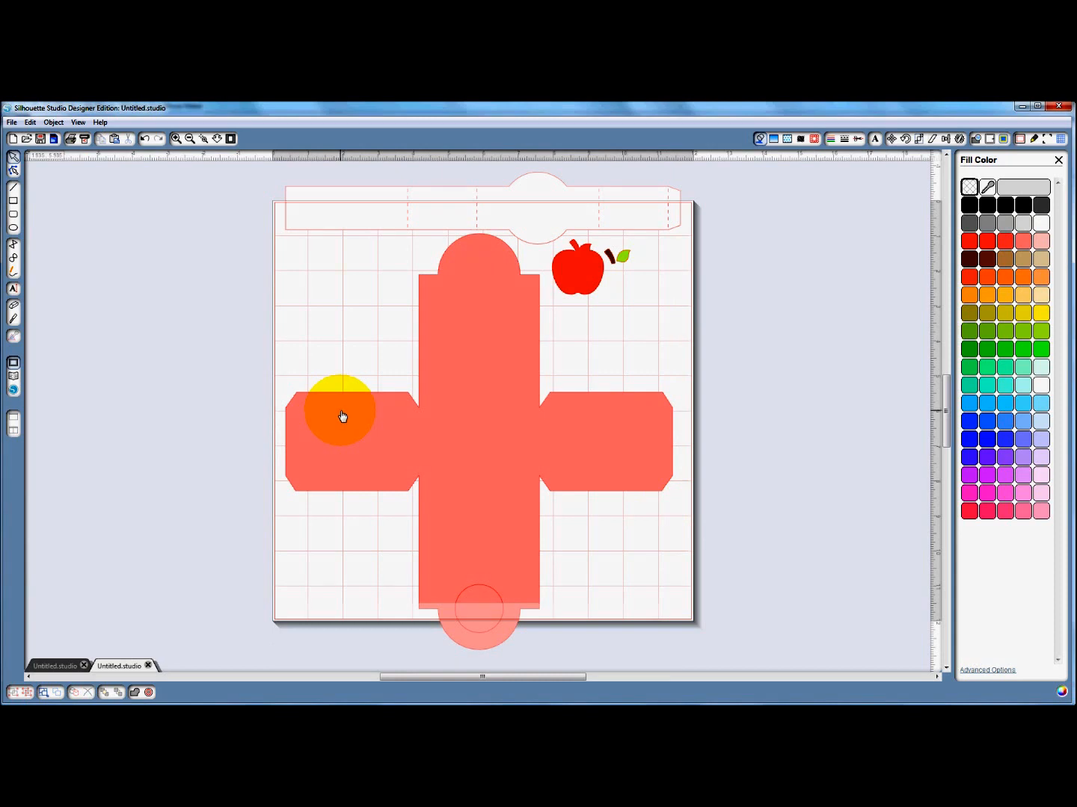
left_click(342, 416)
key("ctrl+z")
key("ctrl+z")
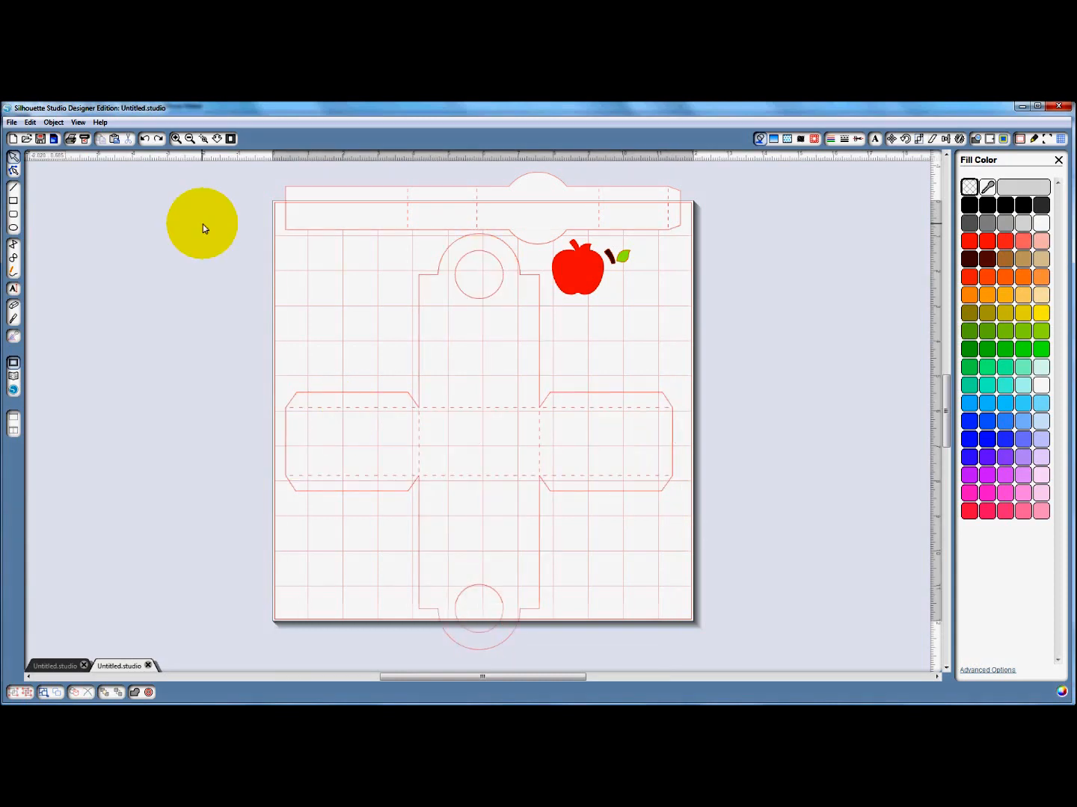
Move the apple, stem and leaf off the page into the empty area beside the mat
key("ctrl+z")
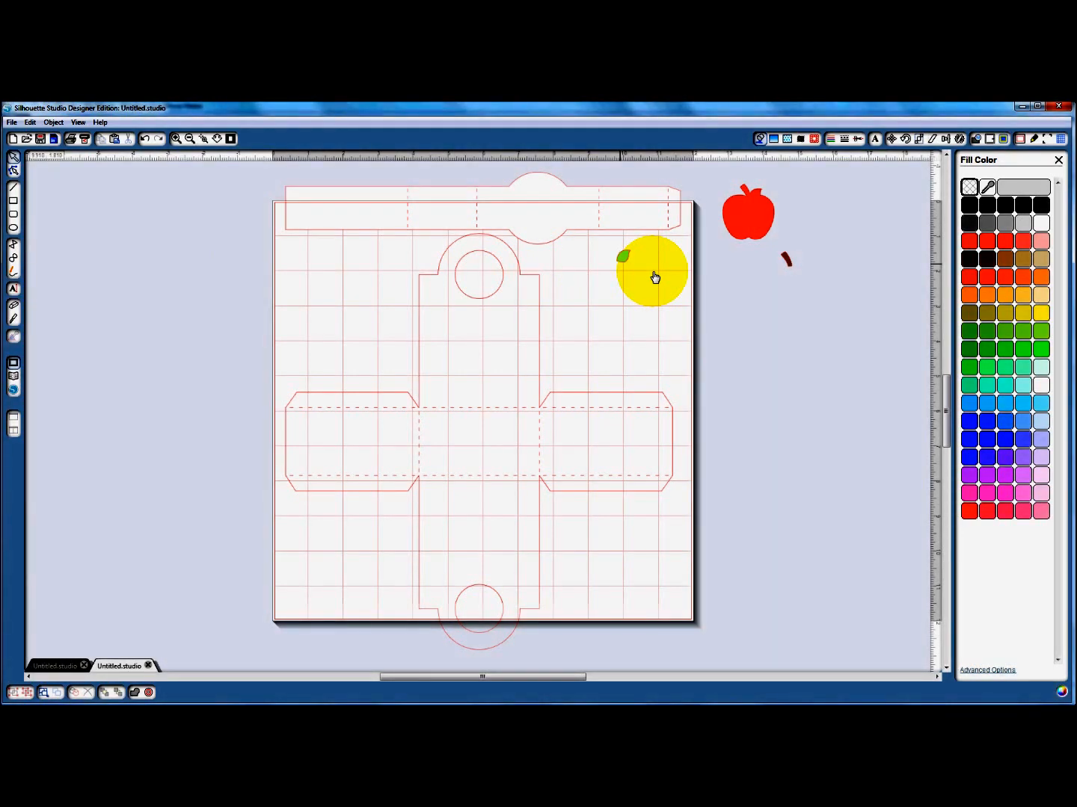
key("ctrl+z")
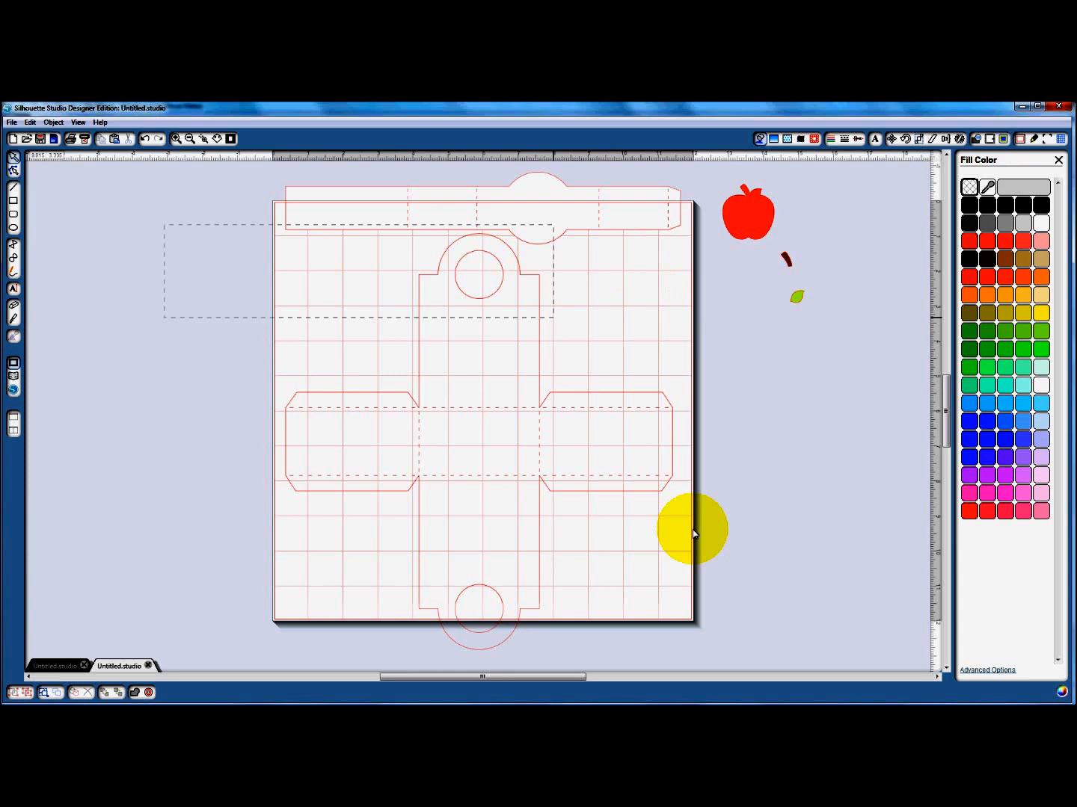
Combine the box template's outline, handle circles and dashed fold lines into one compound path
key("ctrl+z")
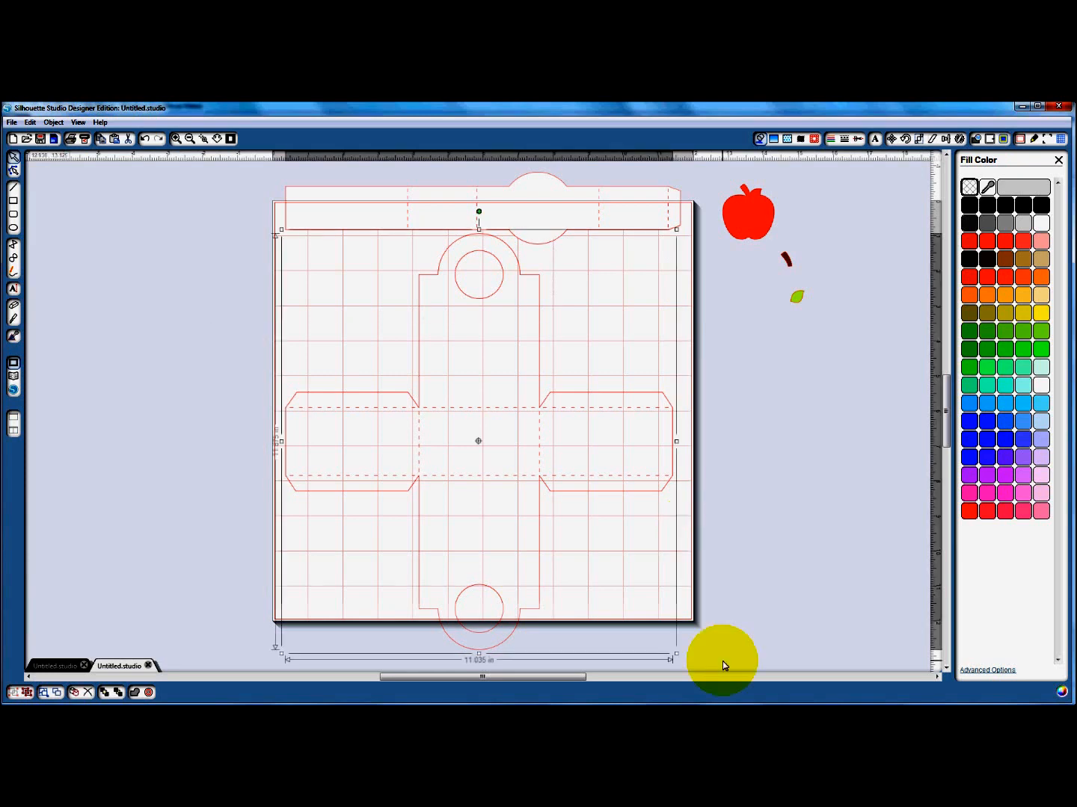
left_click(973, 139)
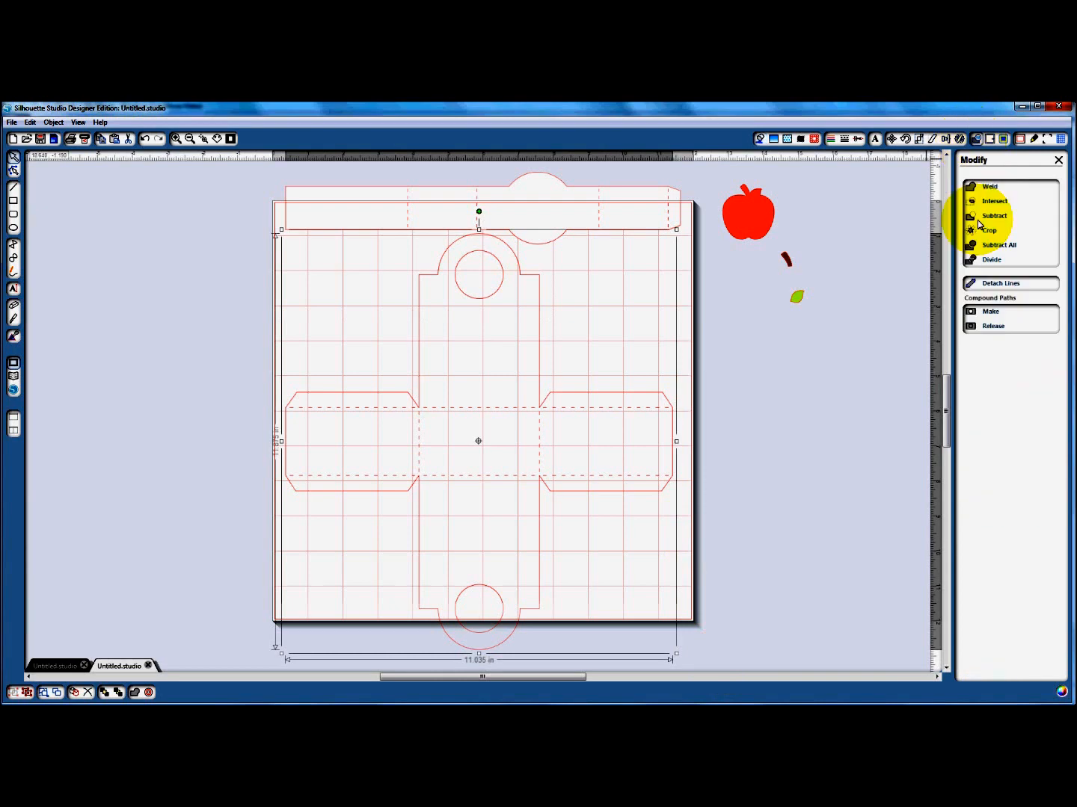
left_click(983, 314)
left_click(604, 403)
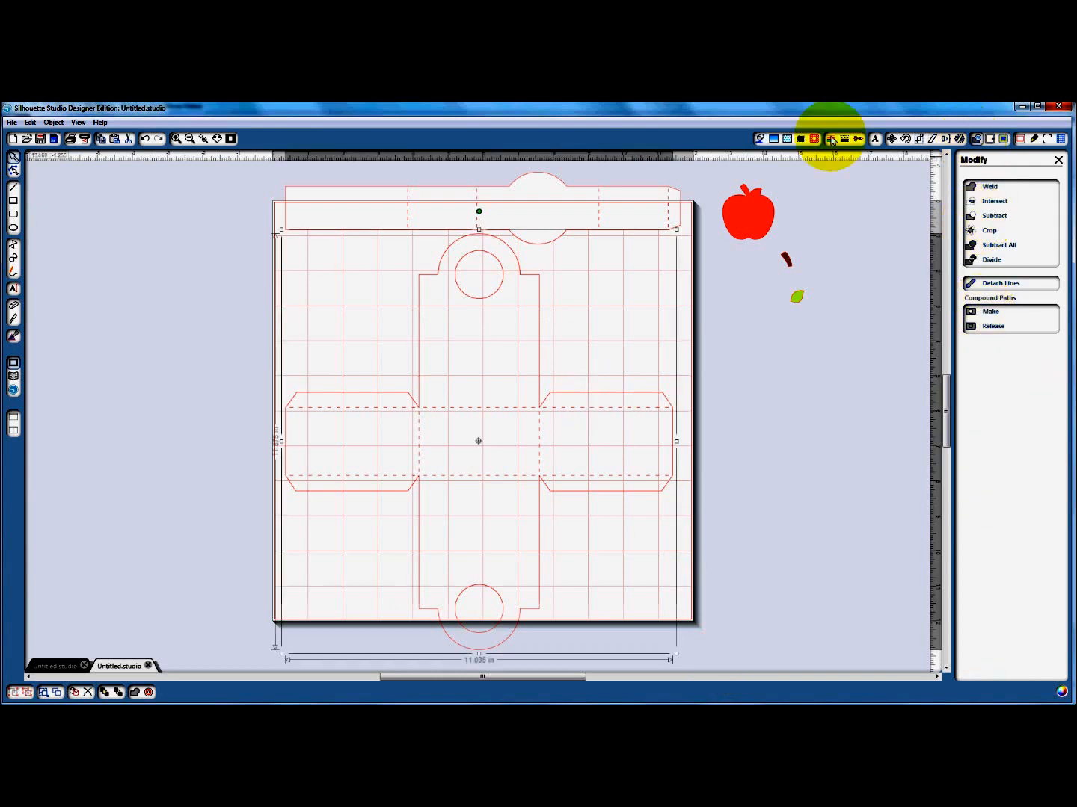
Fill the box template's compound path with light pink
left_click(798, 139)
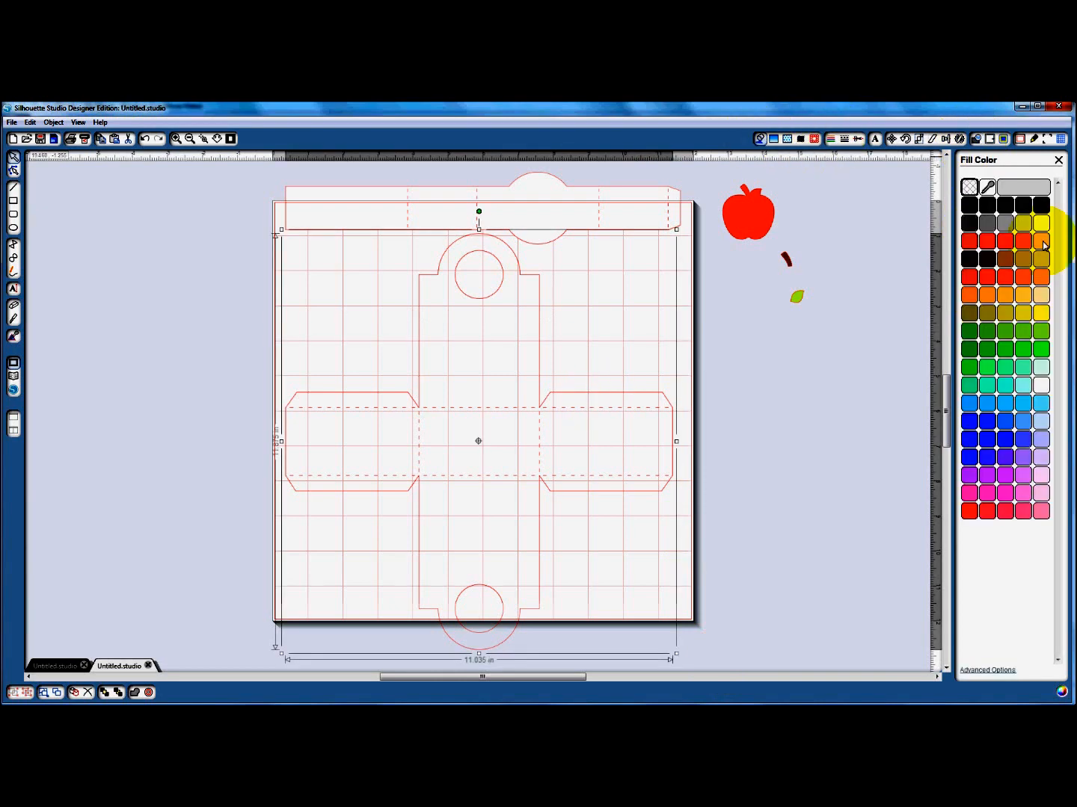
left_click(1043, 242)
left_click(510, 535)
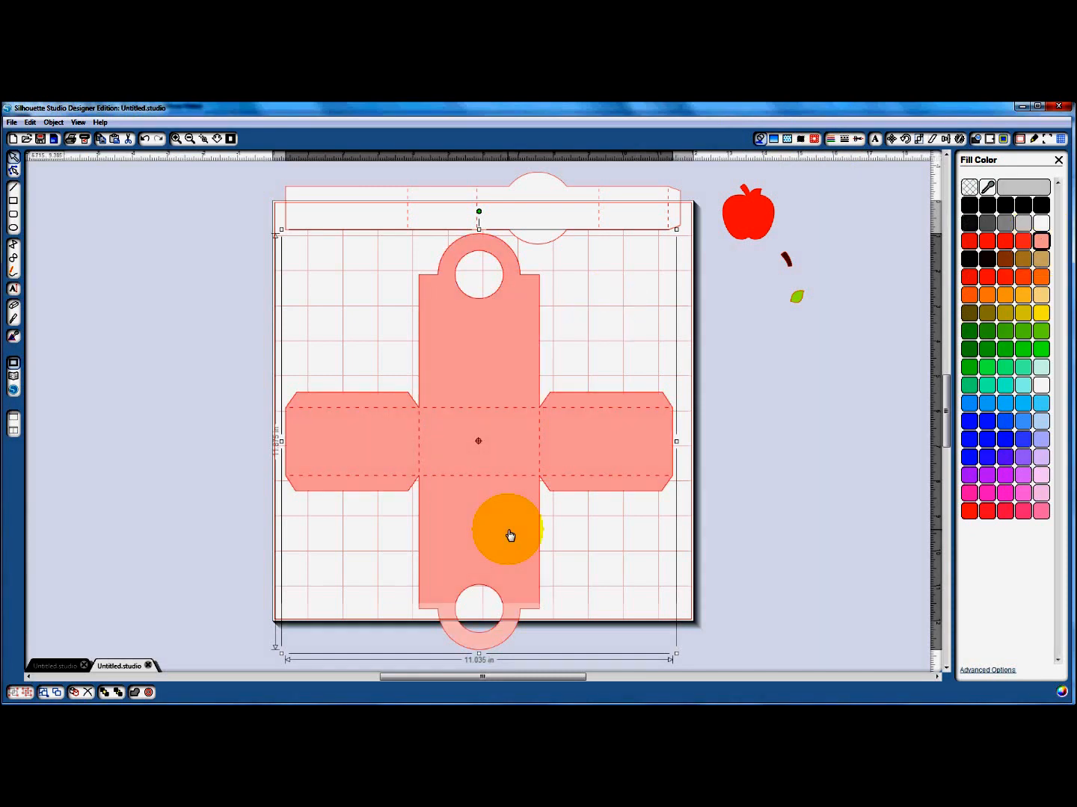
Move the apple, stem and leaf back onto the page, beside the box's upper panel
left_click_drag(744, 213, 629, 282)
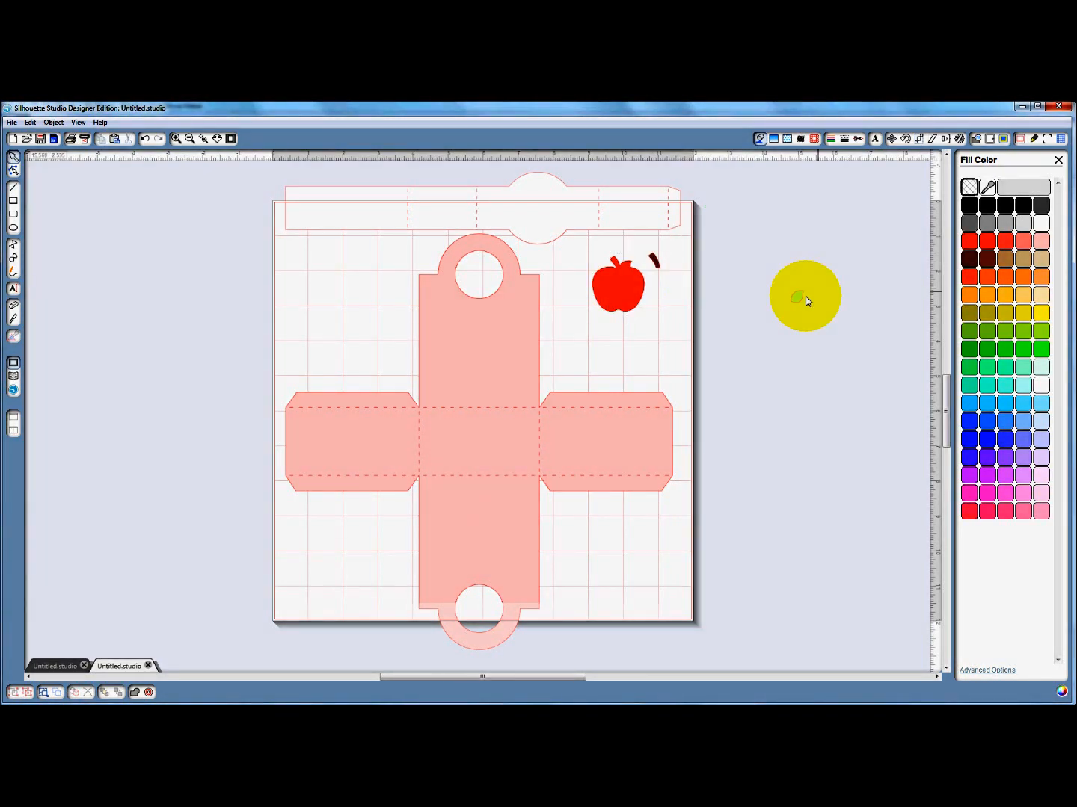
left_click_drag(797, 298, 662, 282)
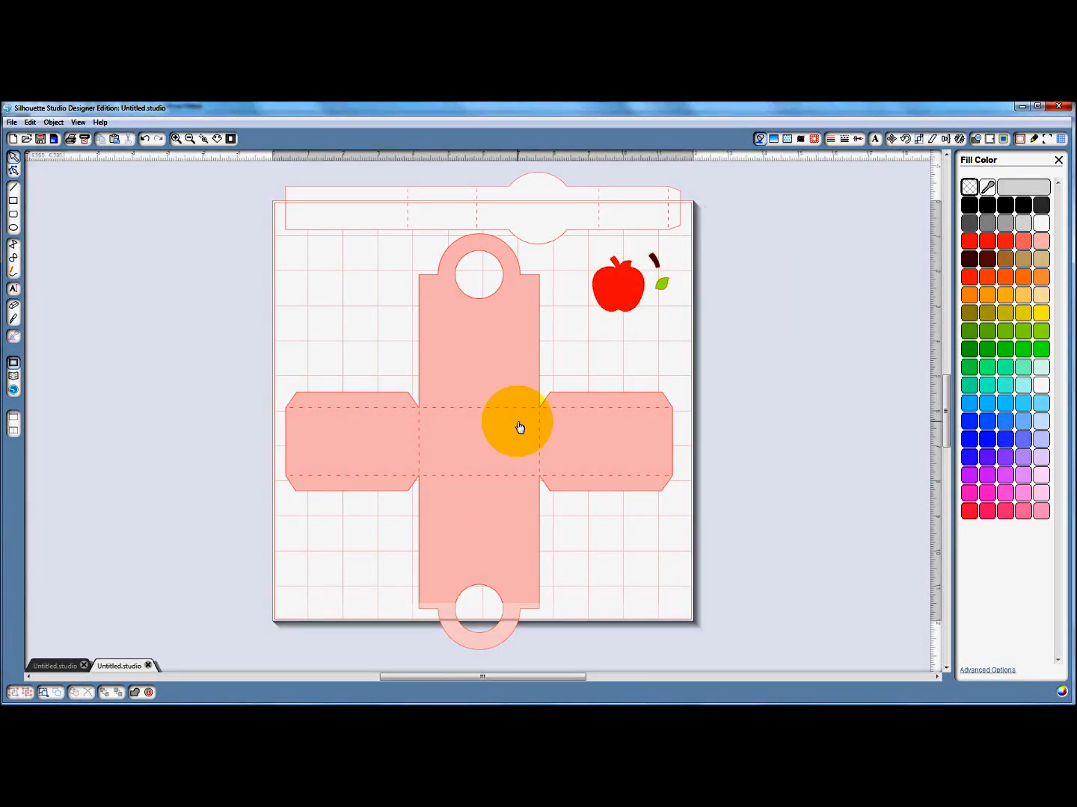
left_click(461, 482)
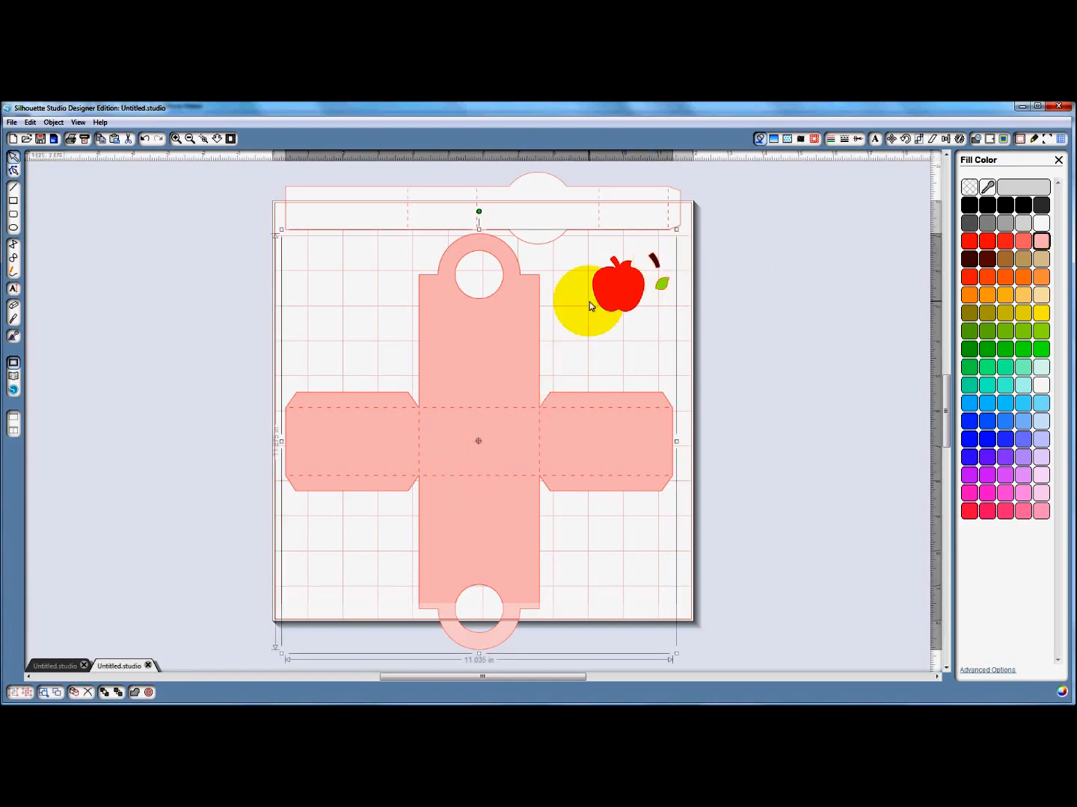
left_click(64, 243)
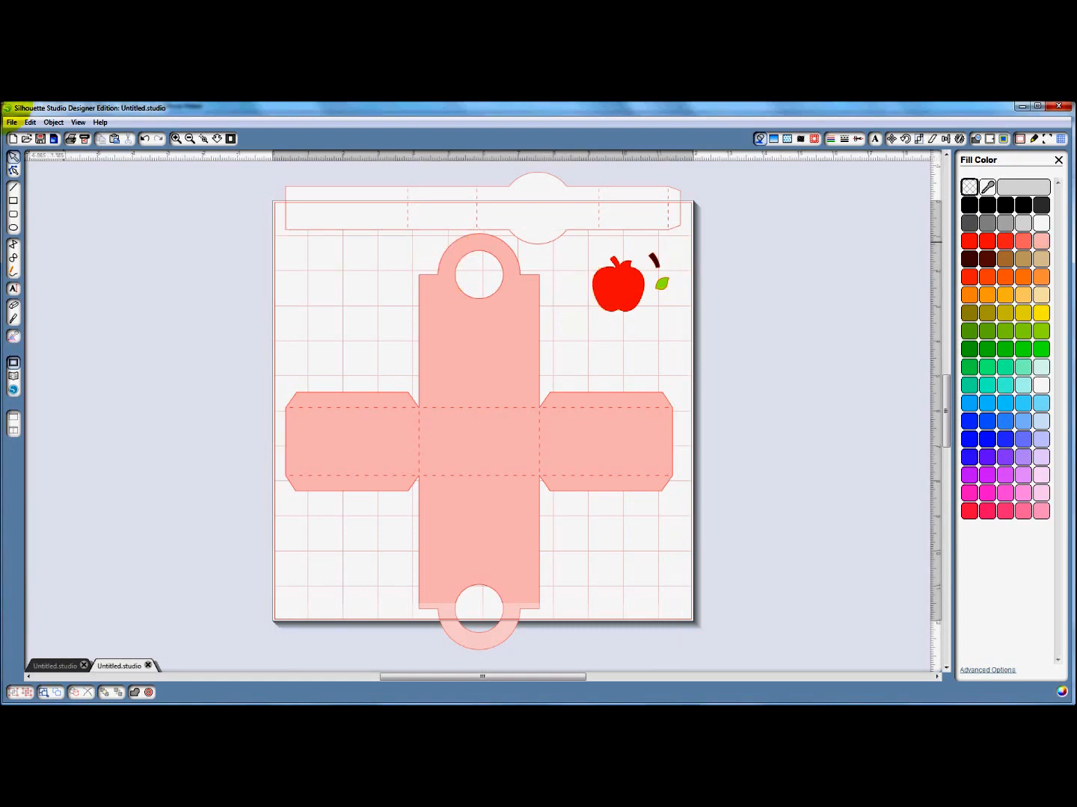
Move the pink box template up so its bottom handle lies inside the page's lower edge
left_click_drag(650, 403, 658, 375)
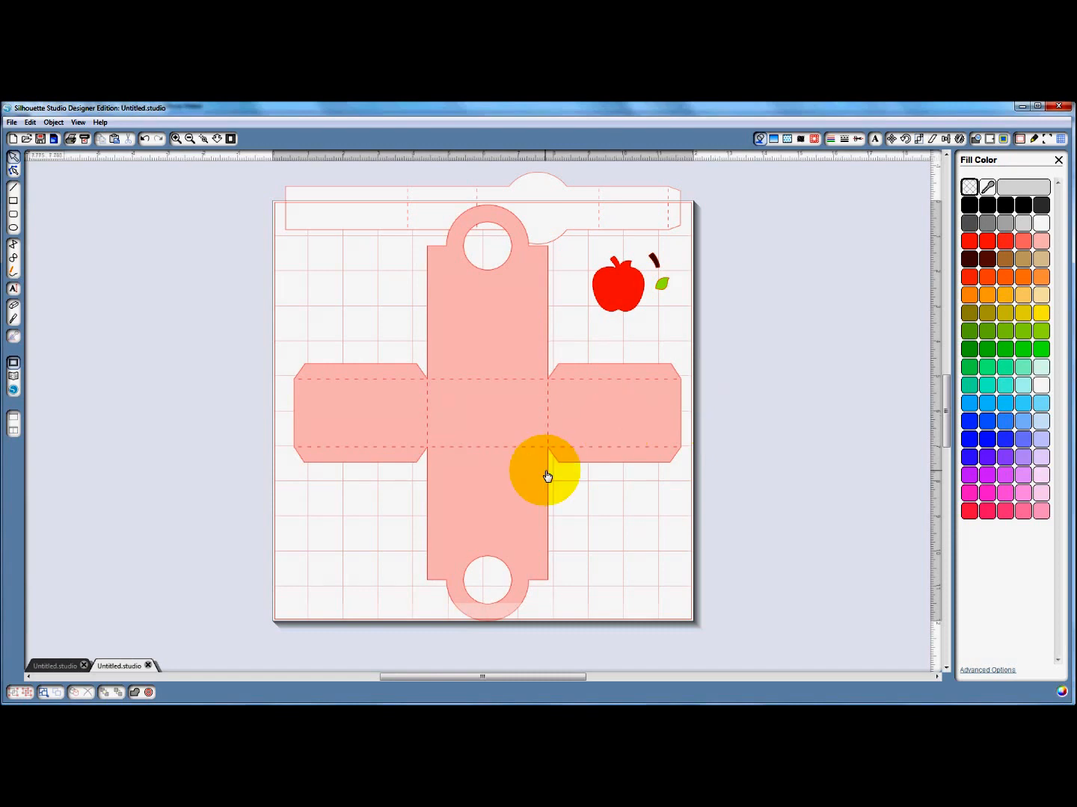
left_click_drag(547, 476, 542, 475)
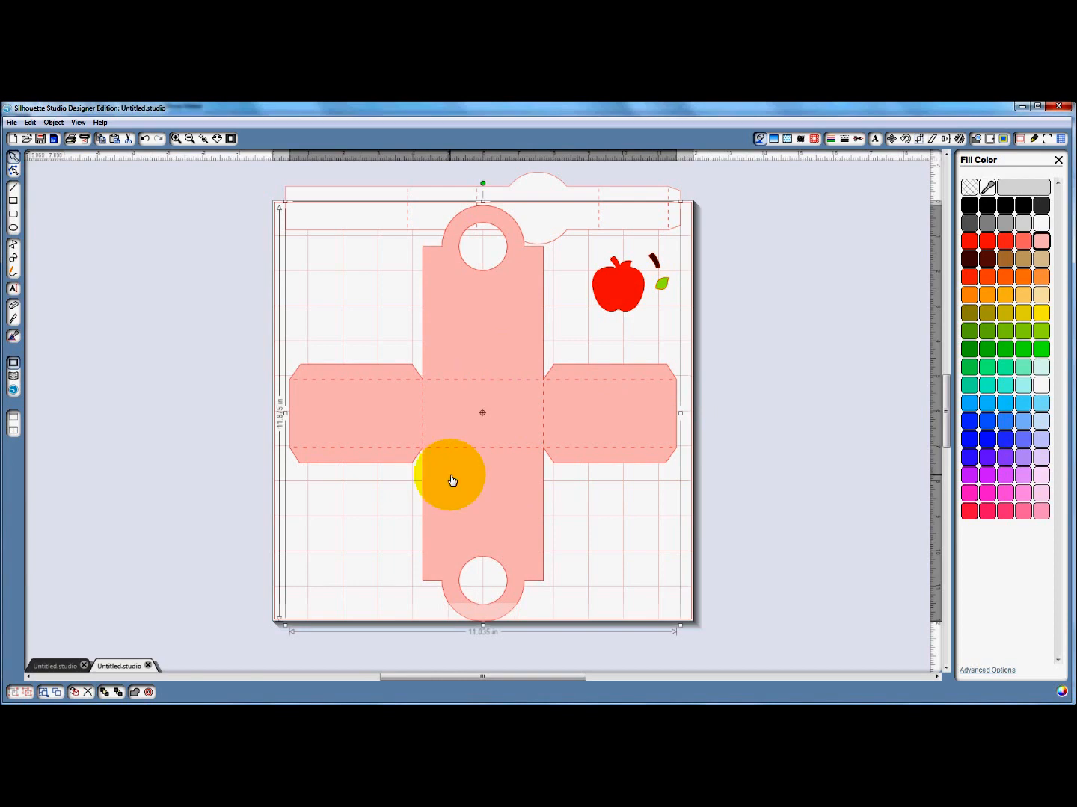
left_click_drag(451, 480, 467, 471)
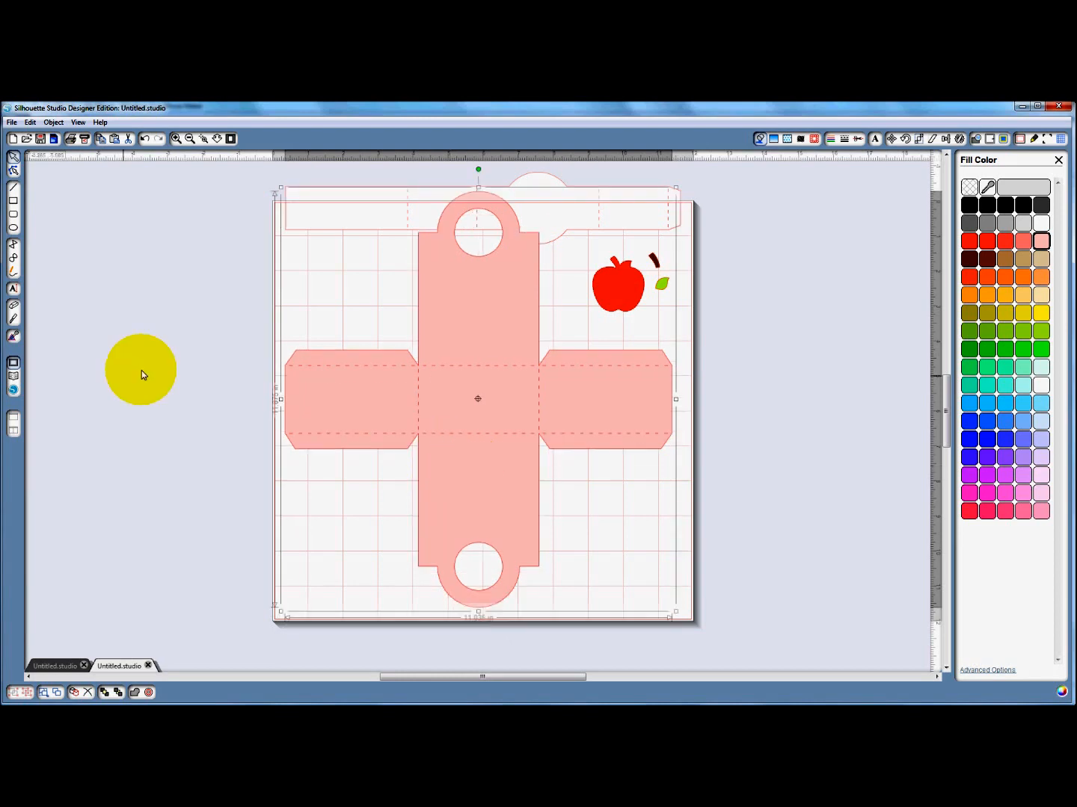
Draw a rectangle about 4.2 in wide and 6.2 in high in the empty area beside the page
left_click(15, 290)
left_click_drag(105, 247, 252, 464)
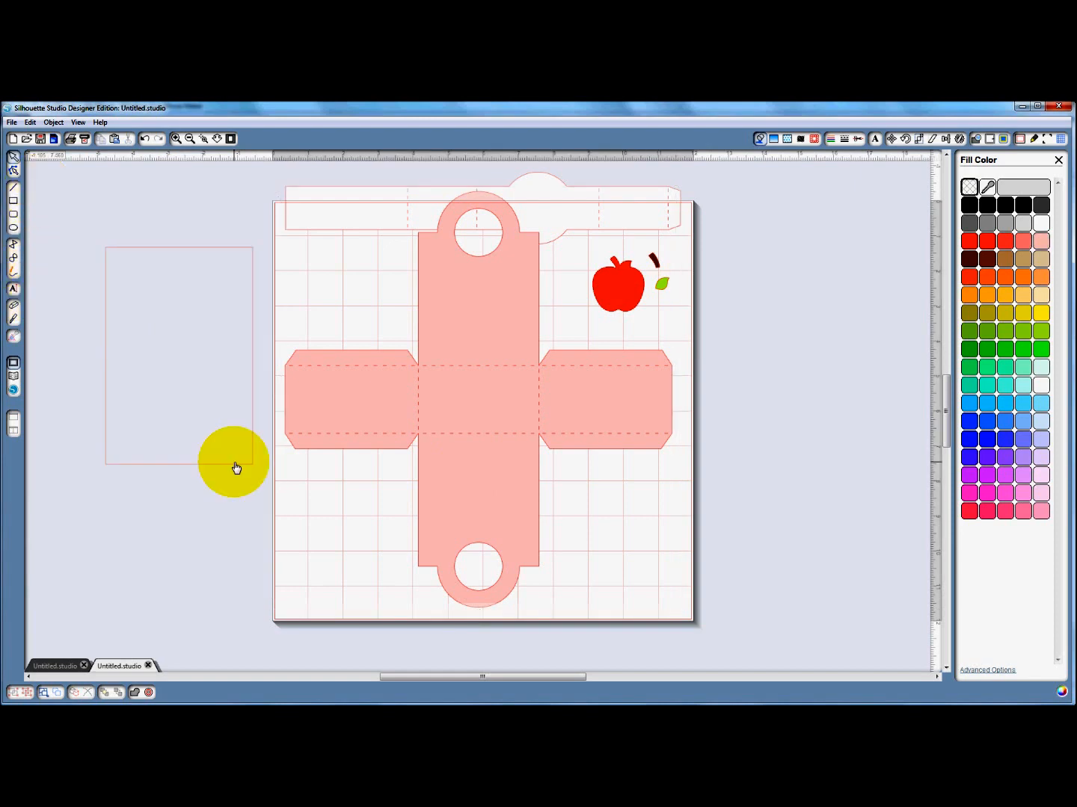
left_click(13, 224)
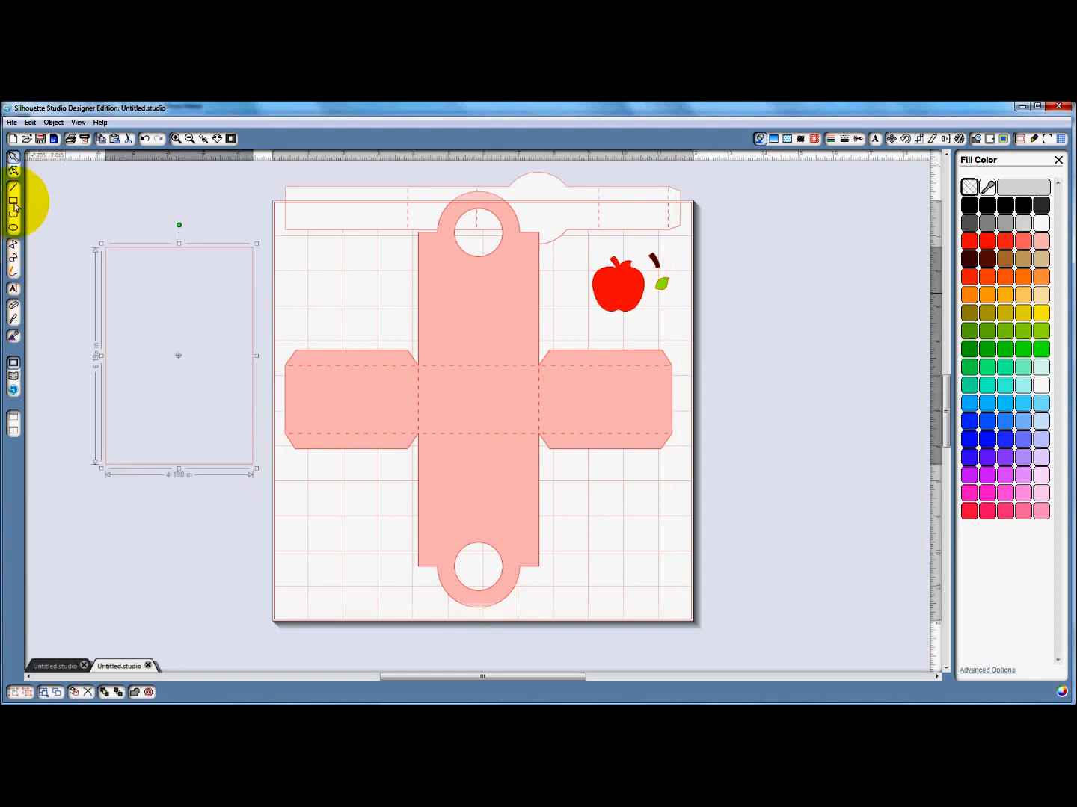
Set the rectangle beside the page to 4.5 in wide and 5.75 in high, and fill it with light tan
left_click(945, 139)
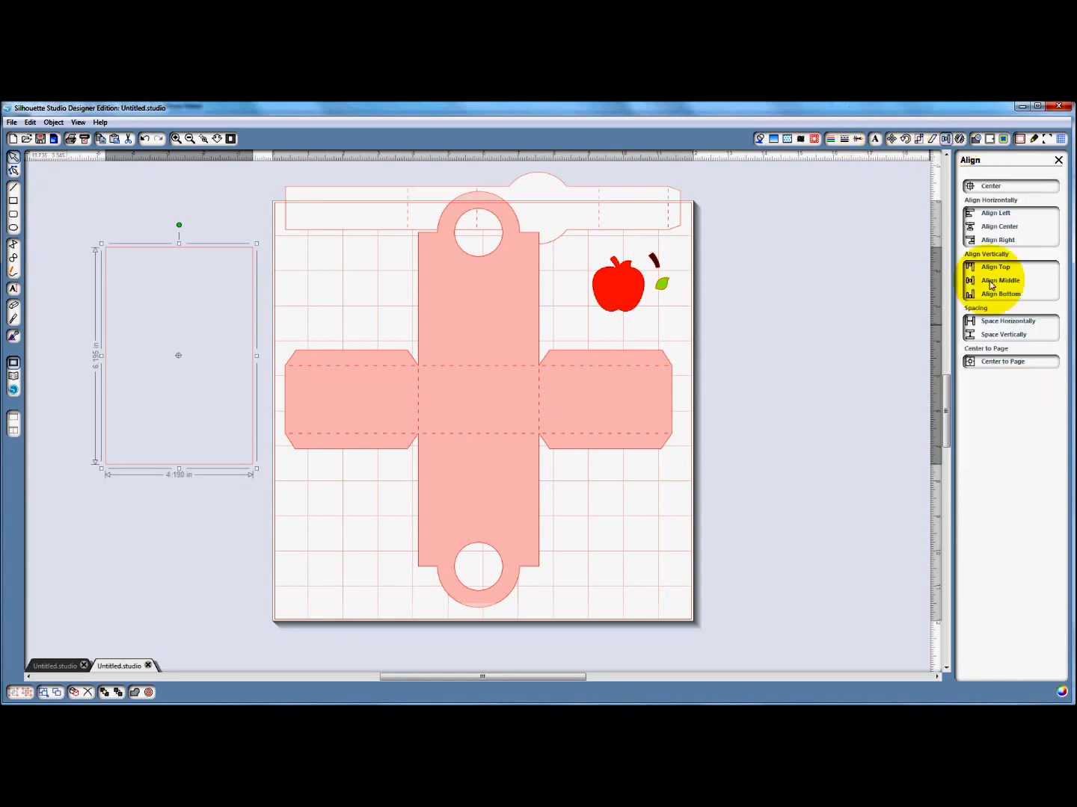
left_click(918, 137)
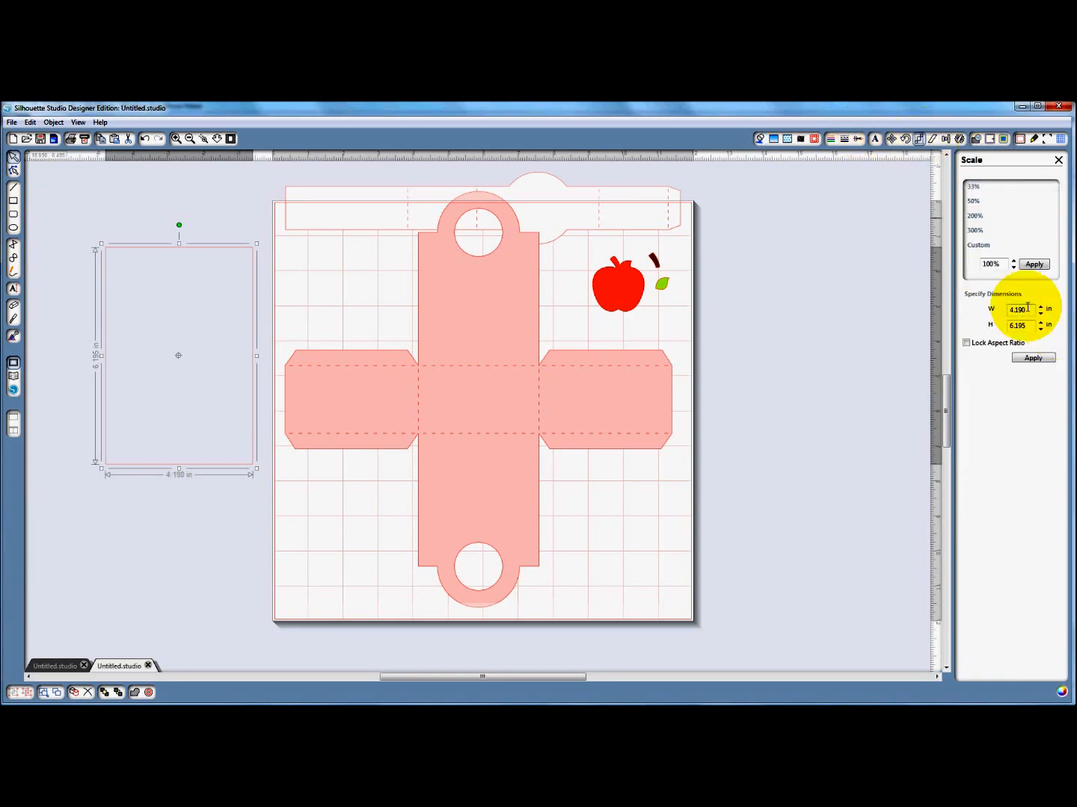
double_click(1027, 306)
type("4.500")
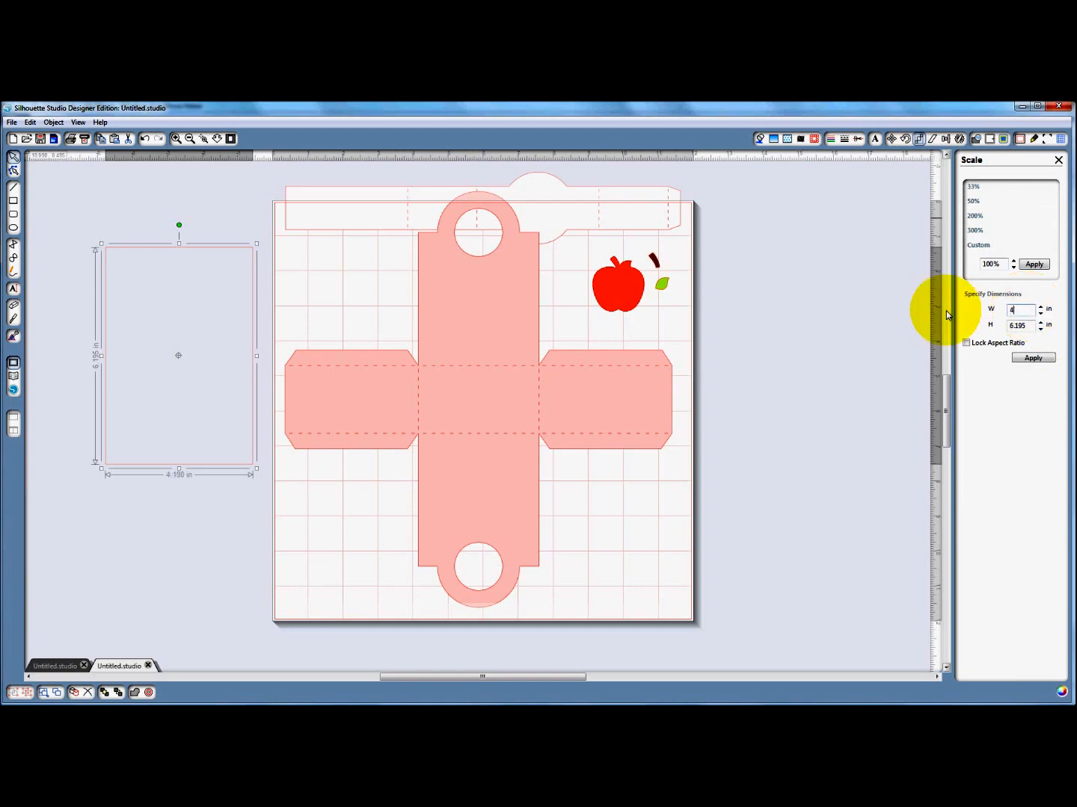
left_click(1034, 326)
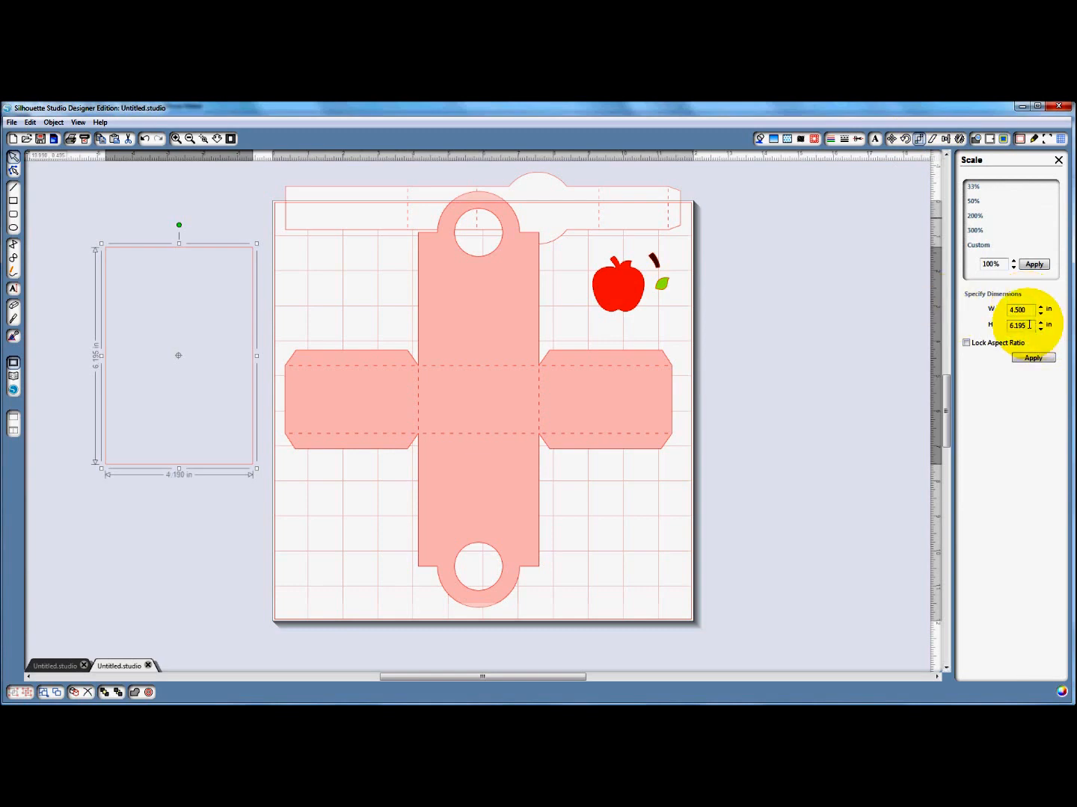
left_click_drag(1033, 326, 974, 324)
type("5.75")
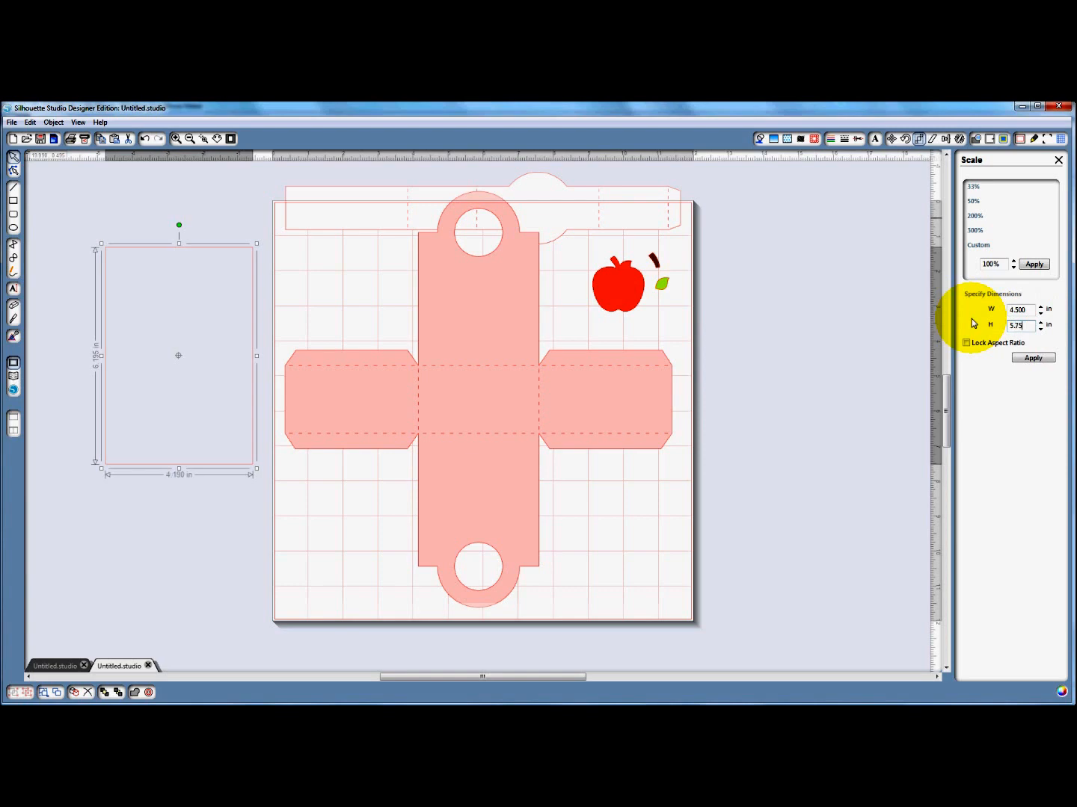
left_click(399, 396)
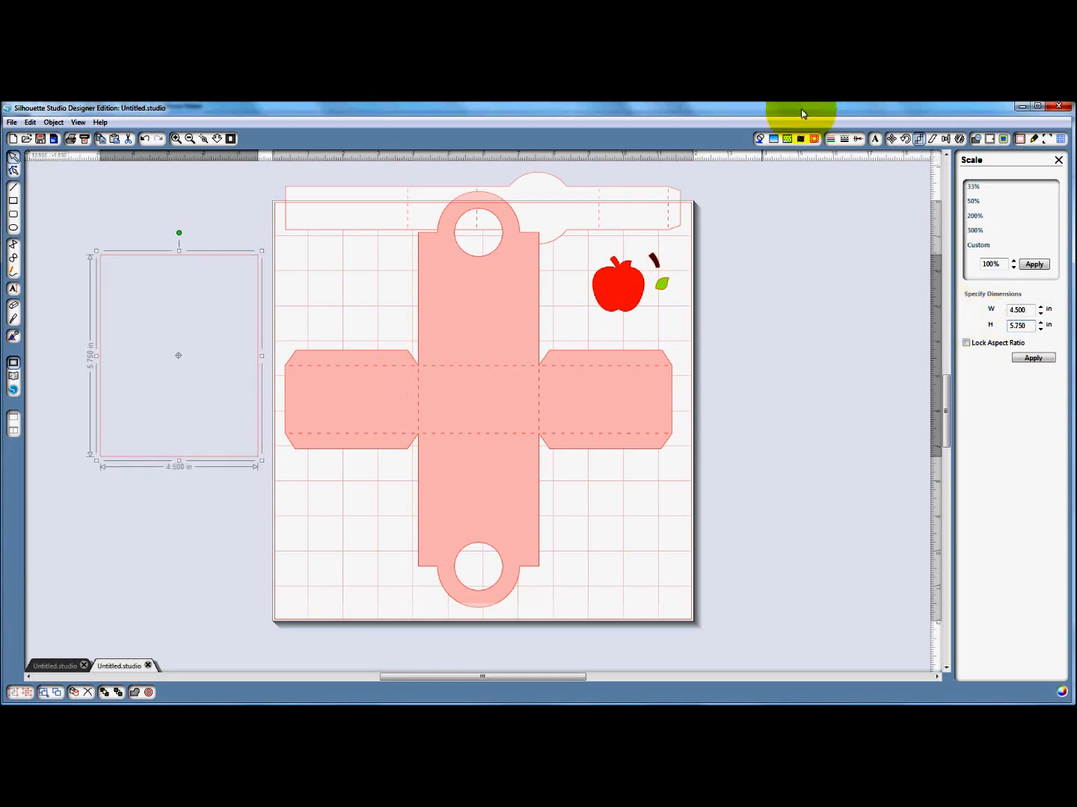
left_click(760, 138)
left_click(1041, 259)
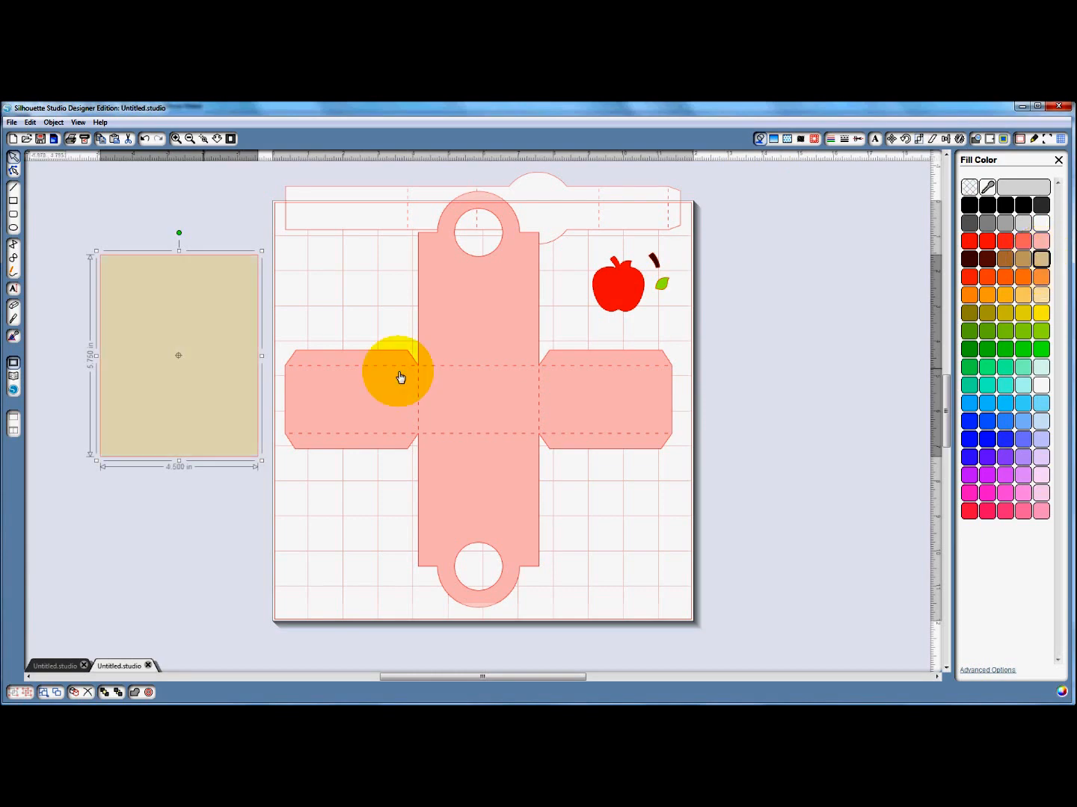
Shift the whole box design up past the page's upper-left corner and enlarge it proportionally to about 16.2 in wide
left_click(468, 297)
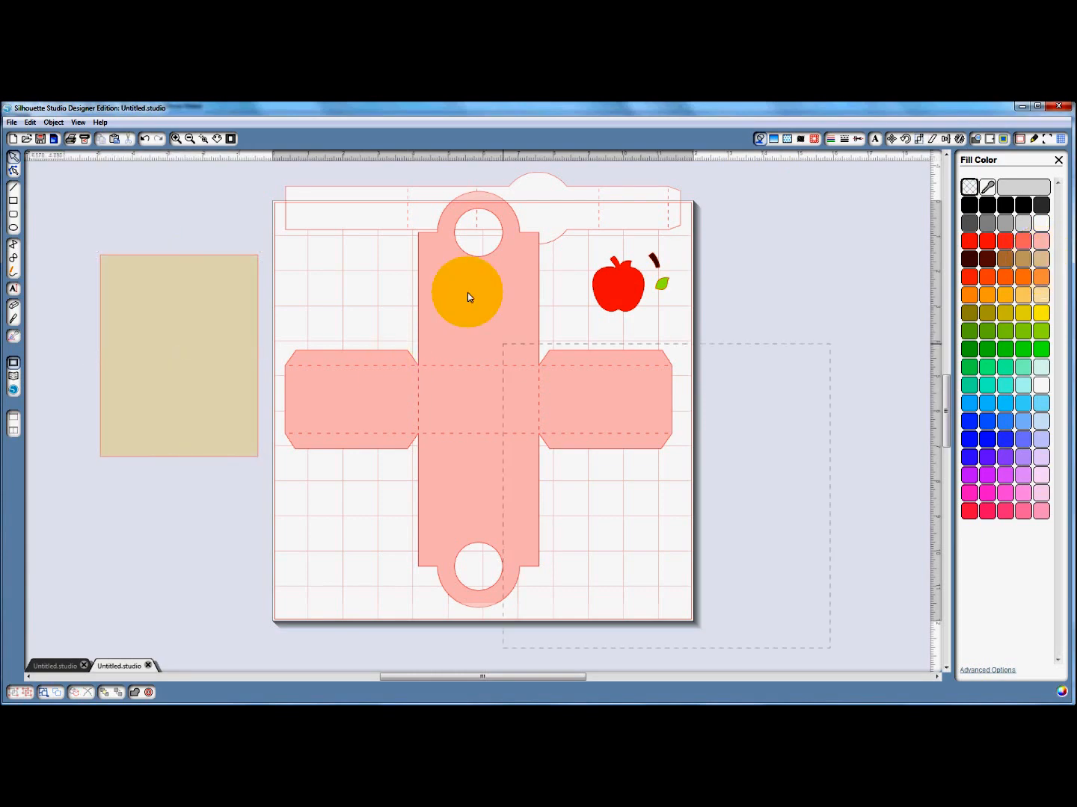
left_click_drag(468, 297, 372, 441)
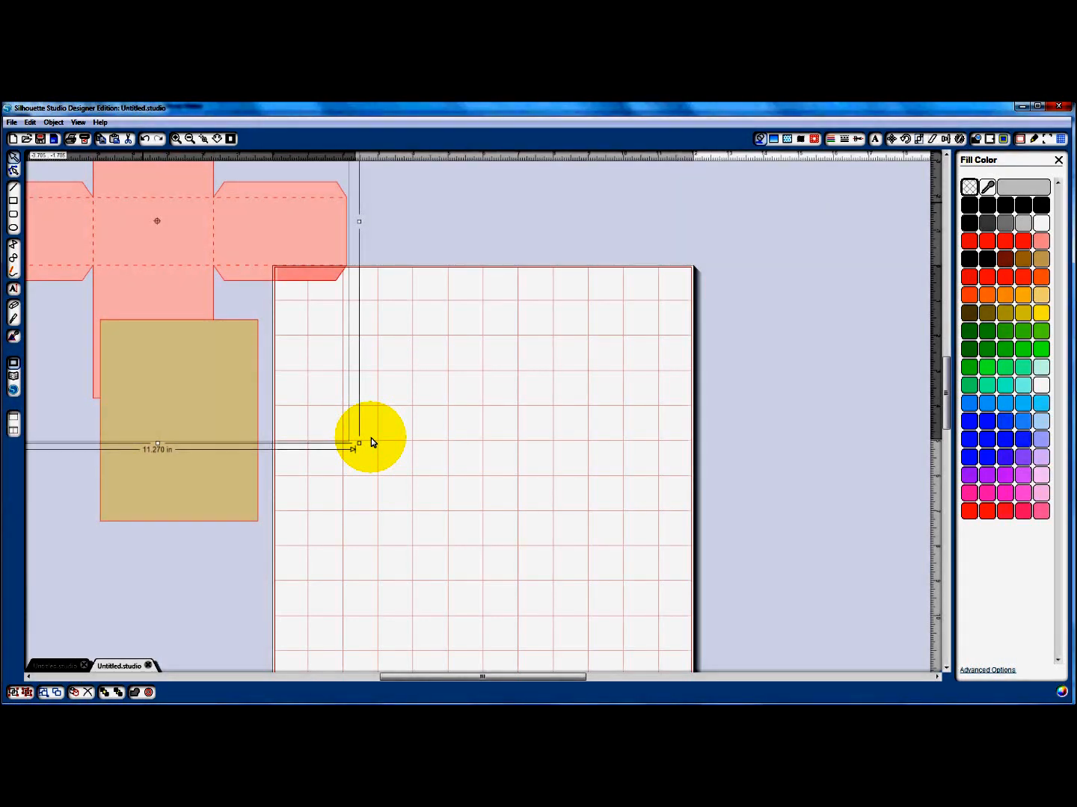
left_click_drag(371, 442, 550, 549)
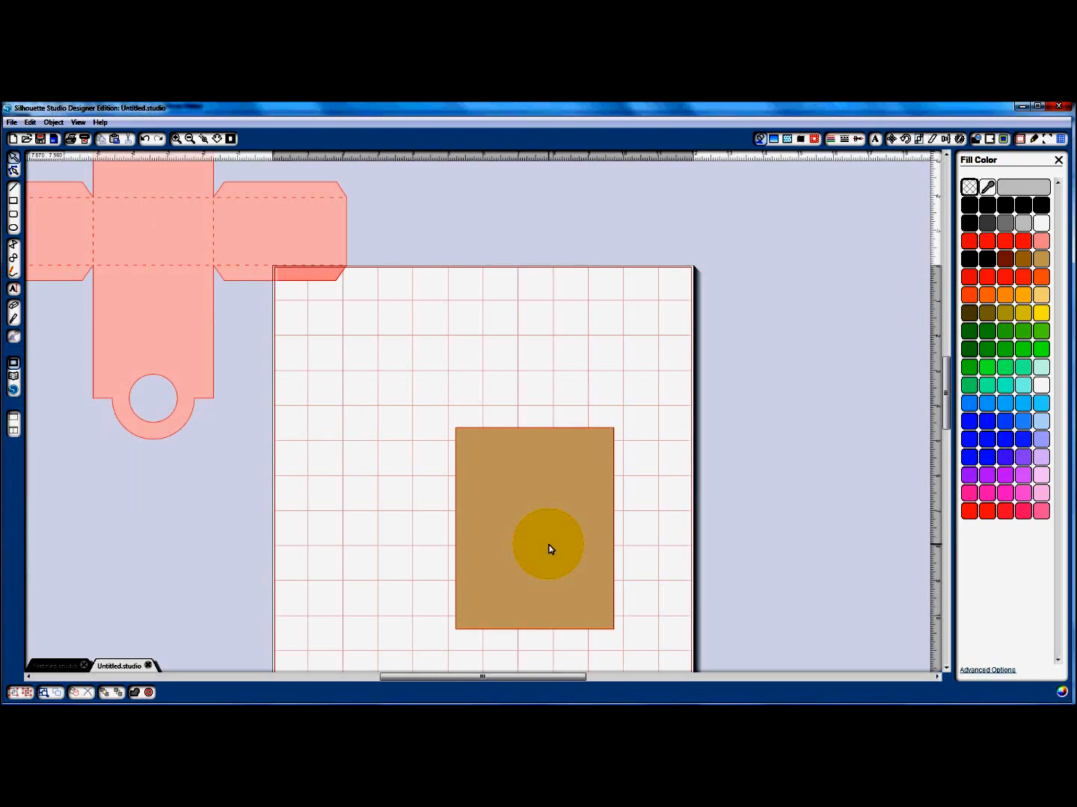
key("ctrl+z")
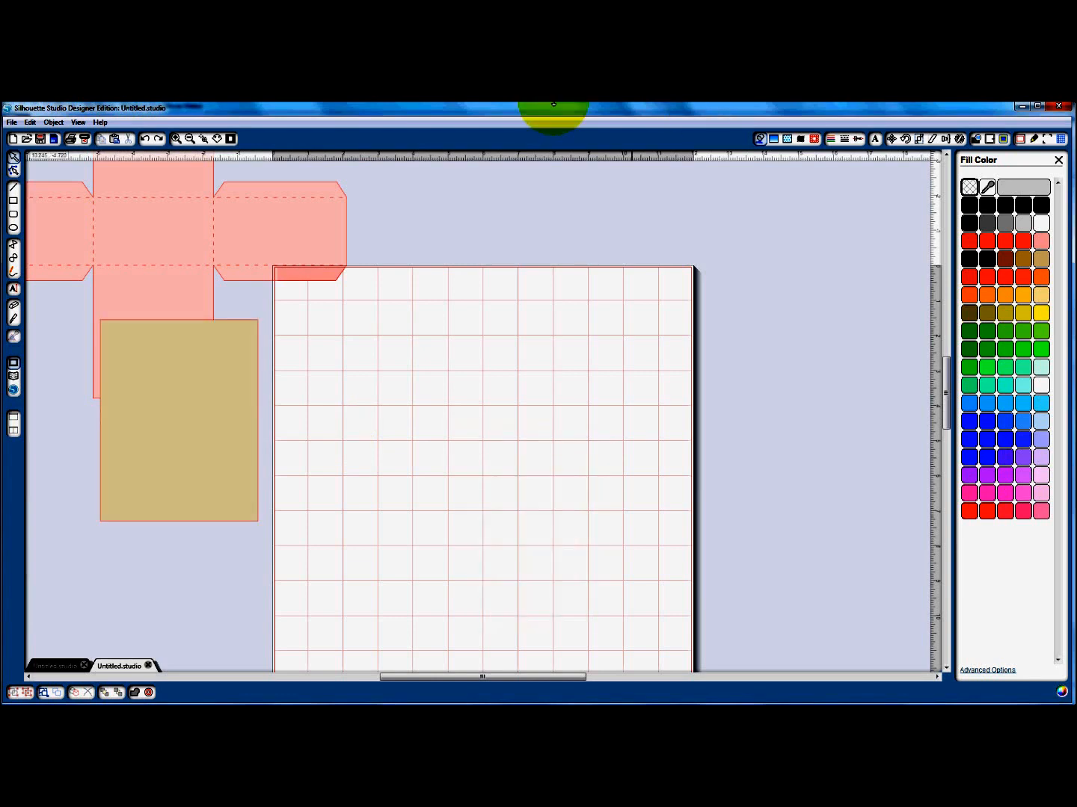
key("ctrl+z")
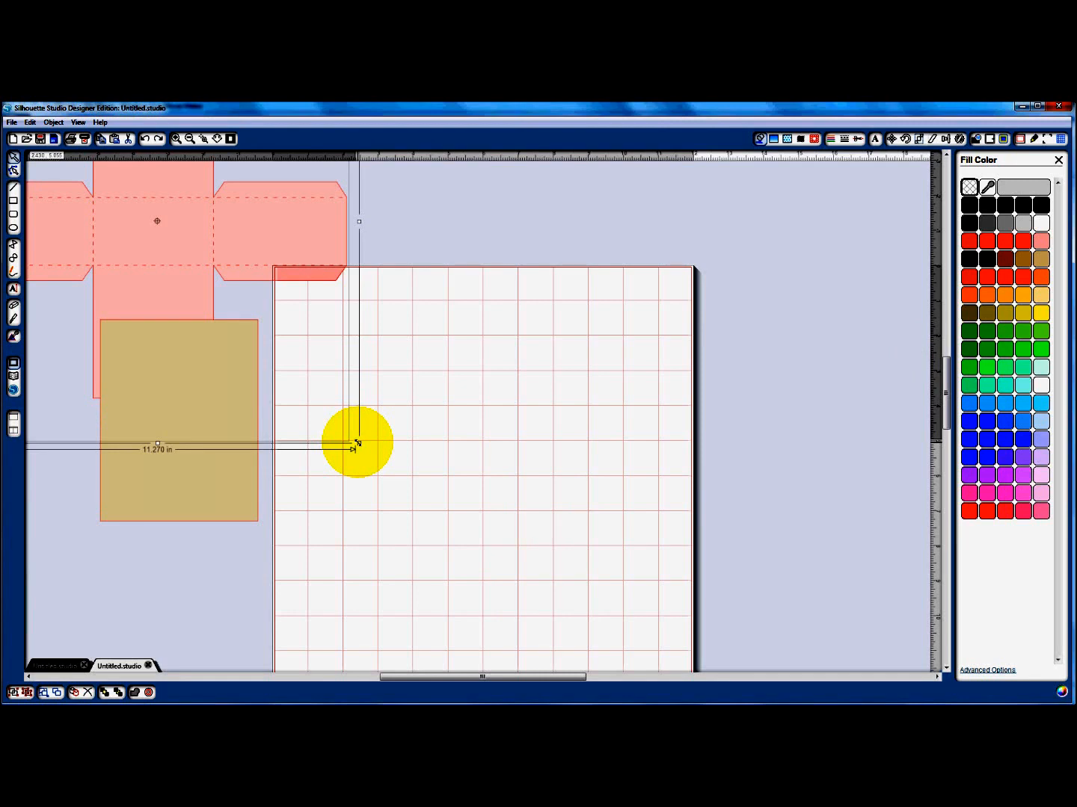
left_click_drag(357, 442, 511, 566)
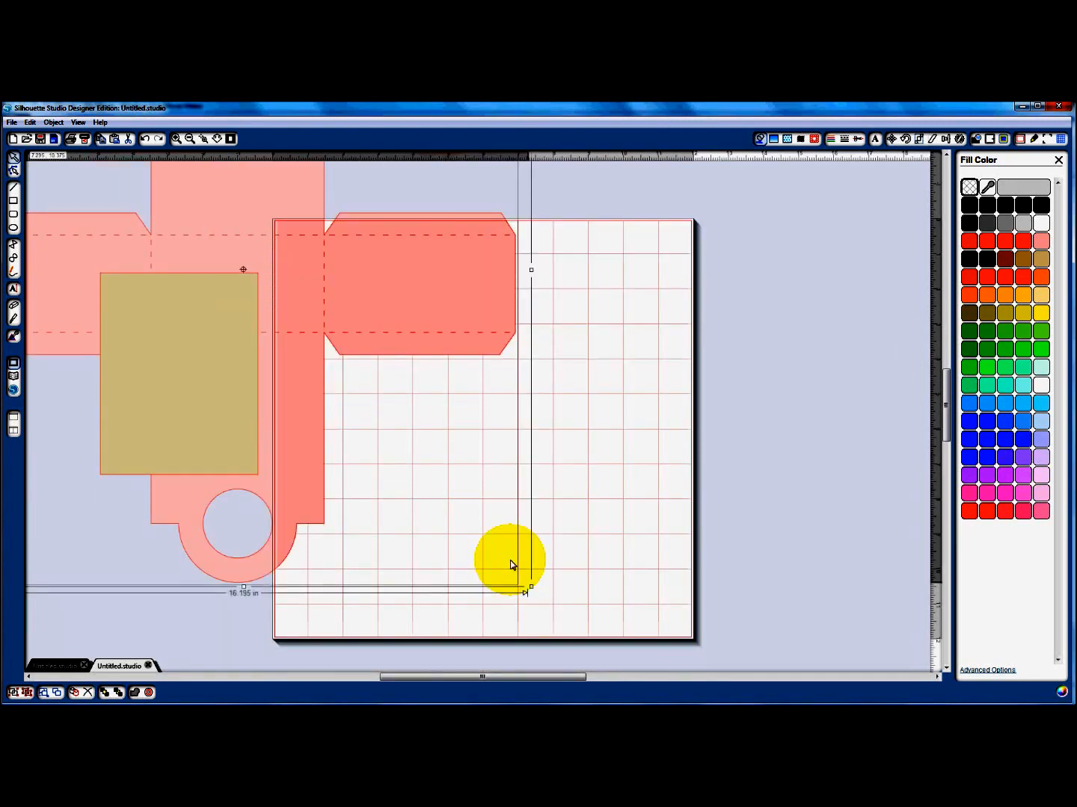
Send the box design to the back and place the tan rectangle over the template's lower panel
left_click_drag(189, 399, 774, 515)
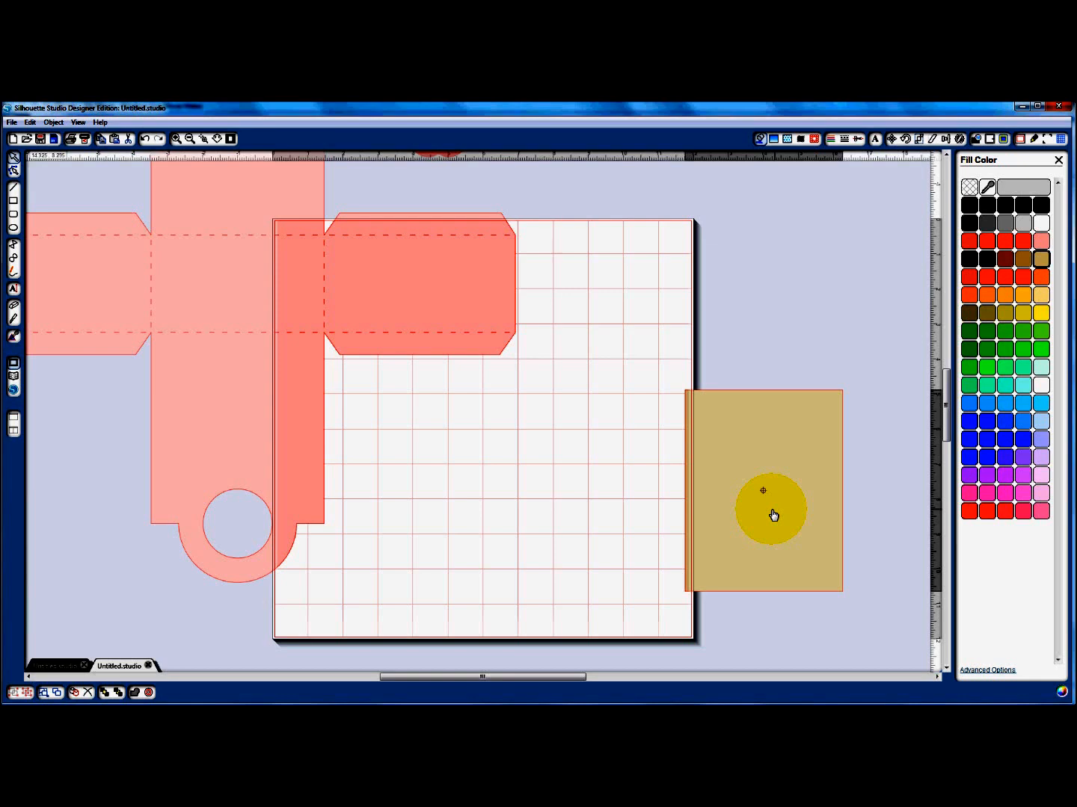
left_click_drag(774, 514, 467, 433)
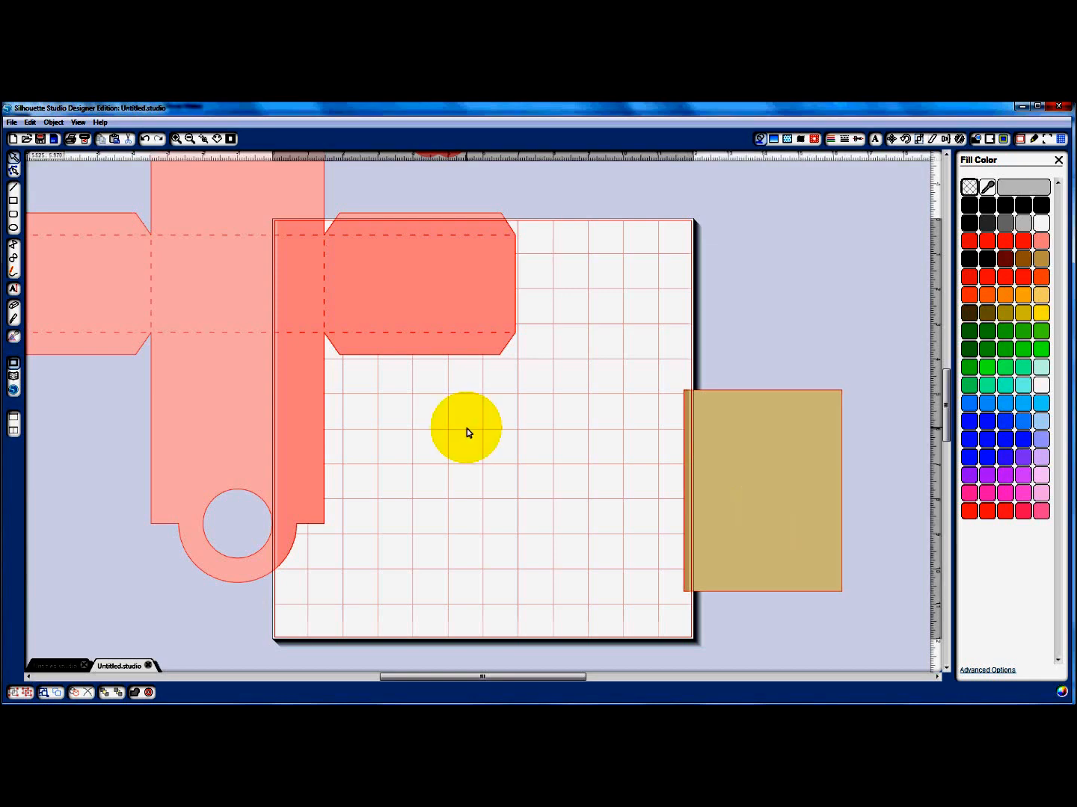
left_click(212, 140)
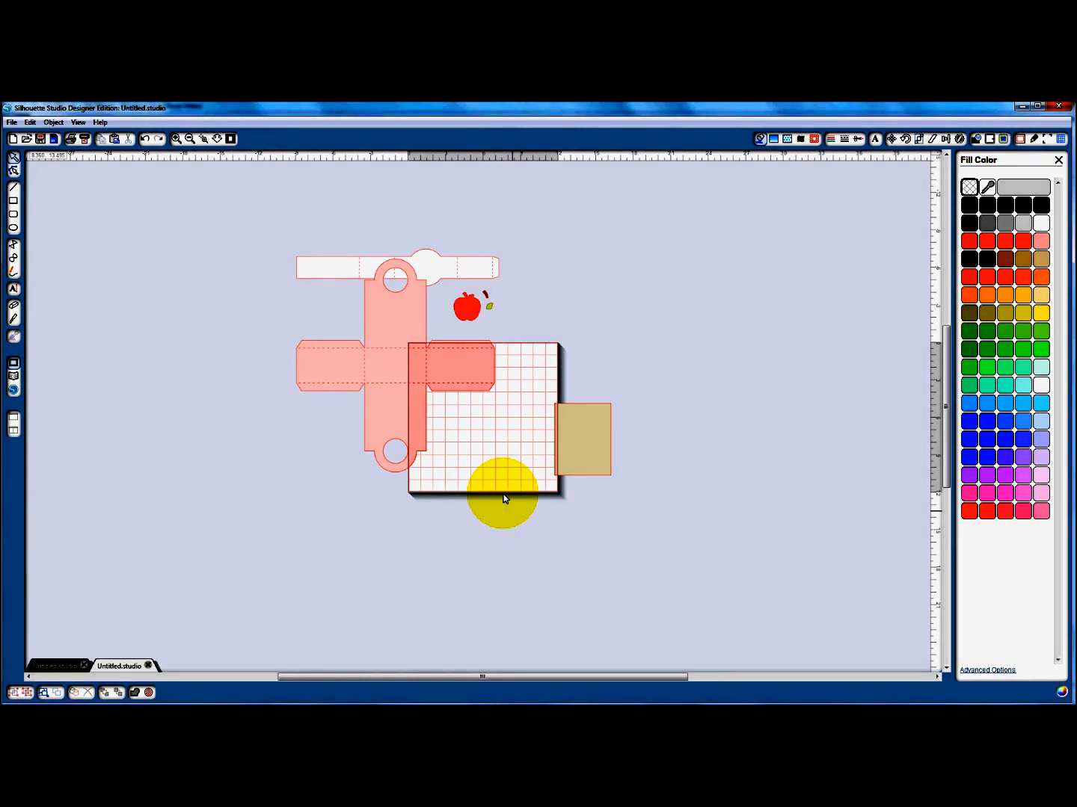
left_click_drag(503, 498, 257, 228)
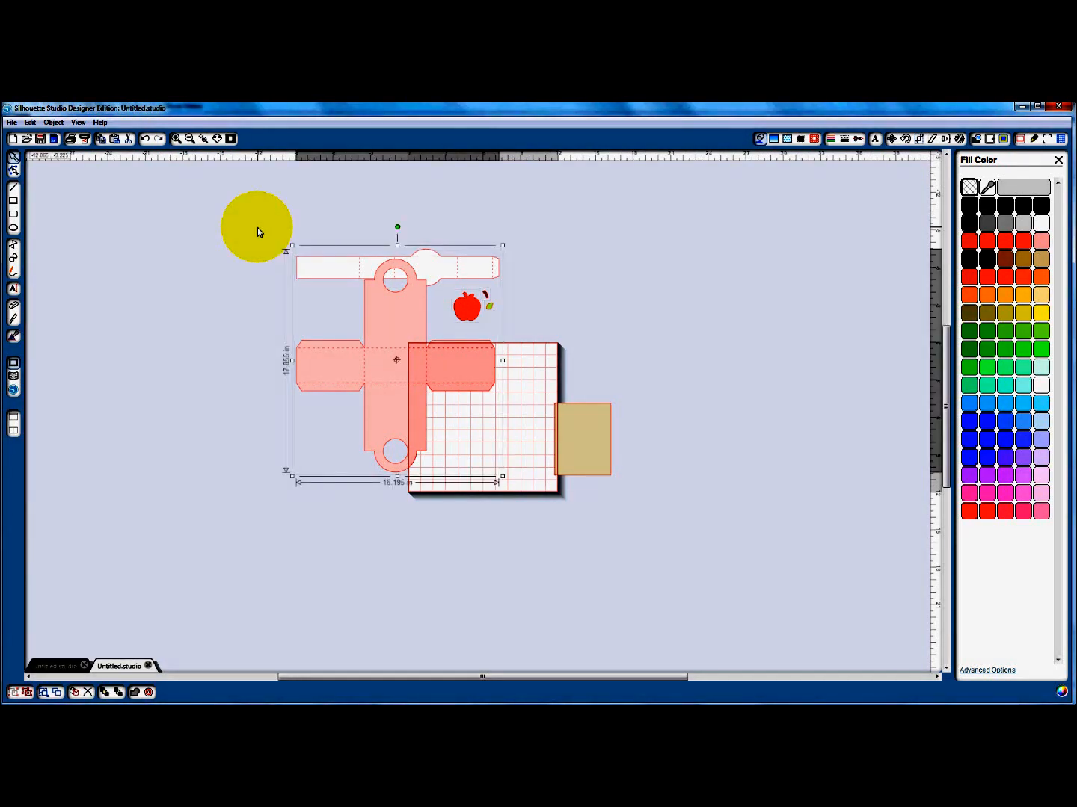
left_click_drag(582, 439, 400, 425)
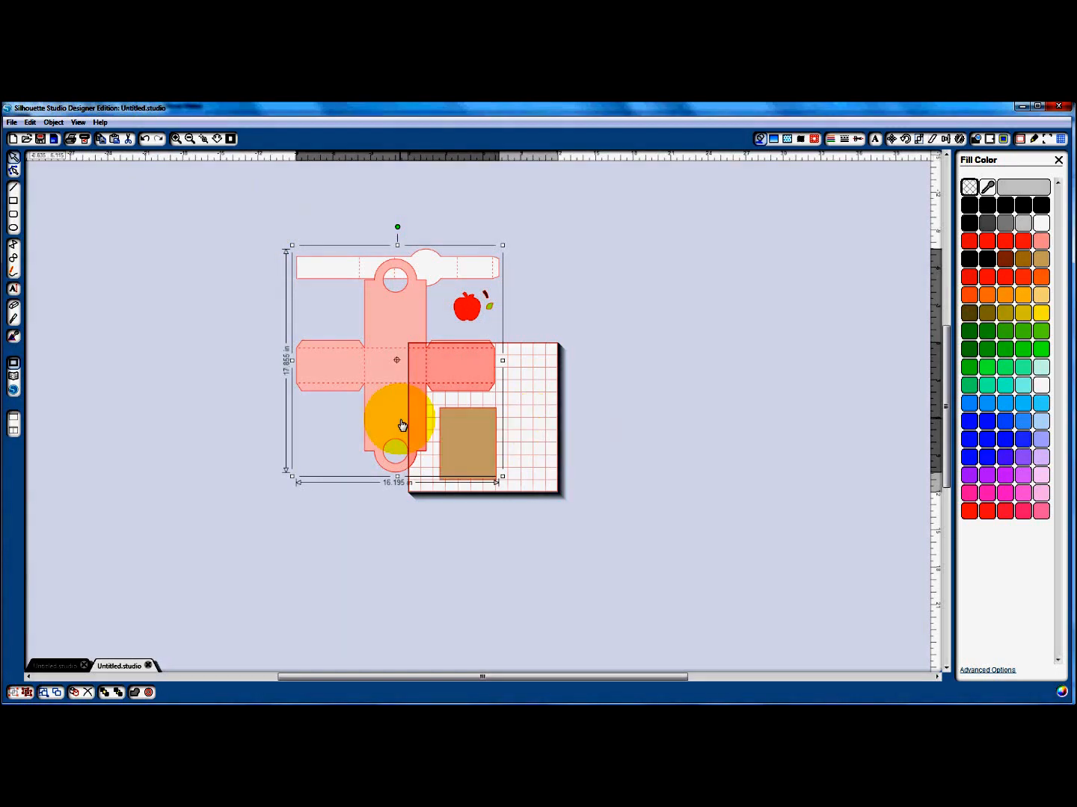
right_click(402, 424)
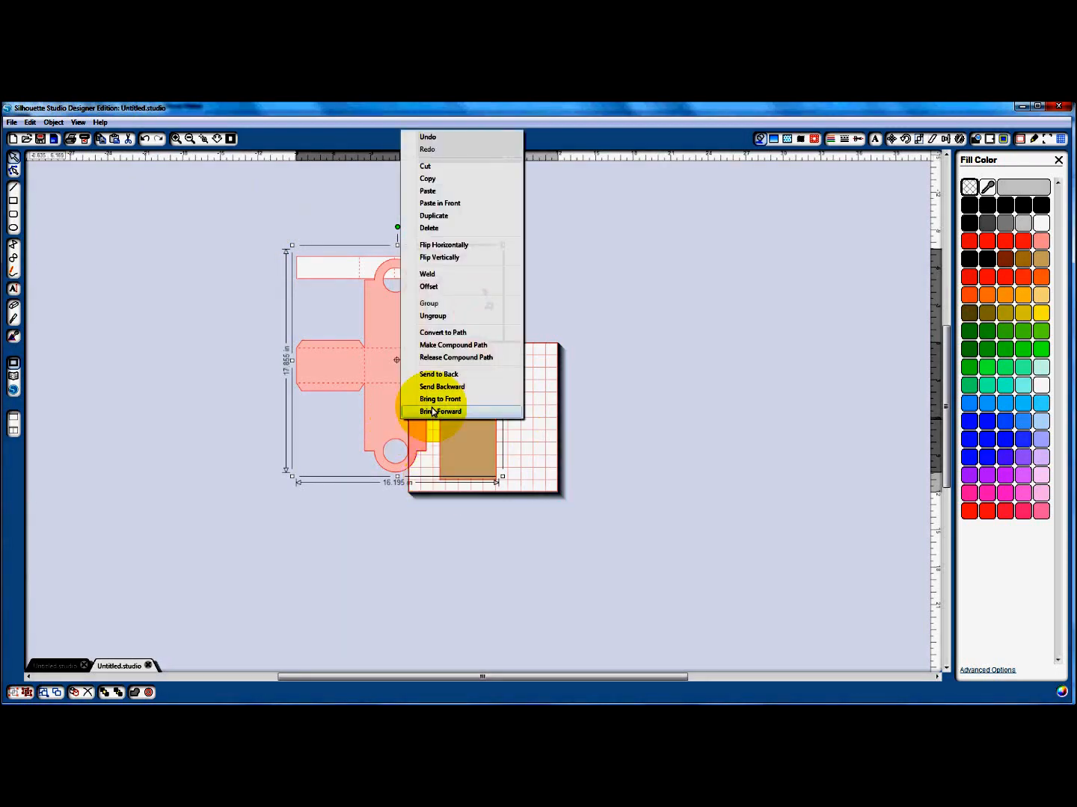
left_click(429, 374)
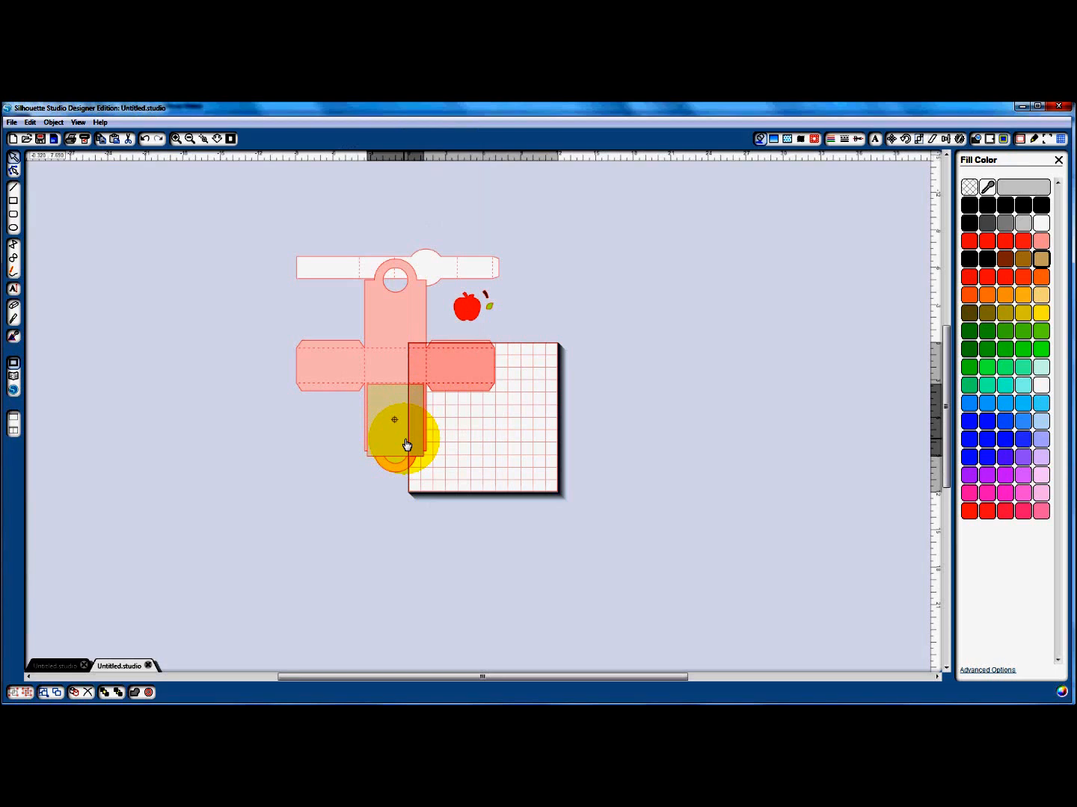
Fine-tune the design to about 16.1 in wide and 17.8 in high, and center the tan rectangle on the lower panel
left_click(396, 450)
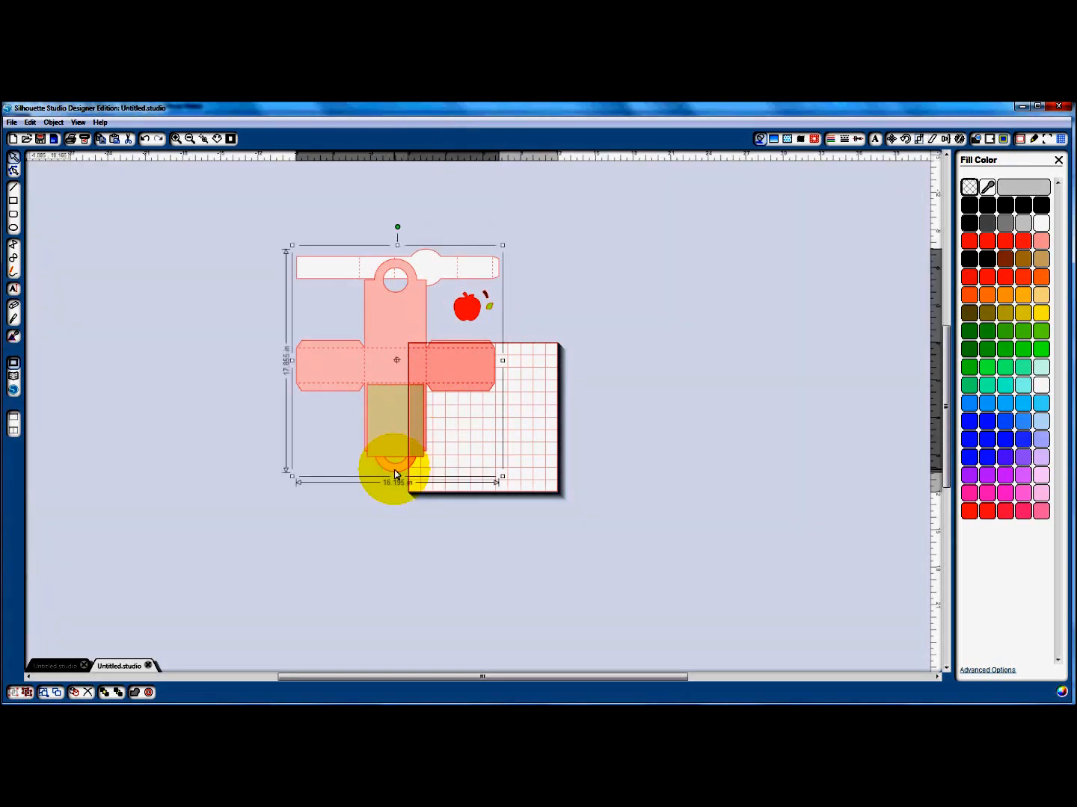
left_click_drag(395, 473, 399, 478)
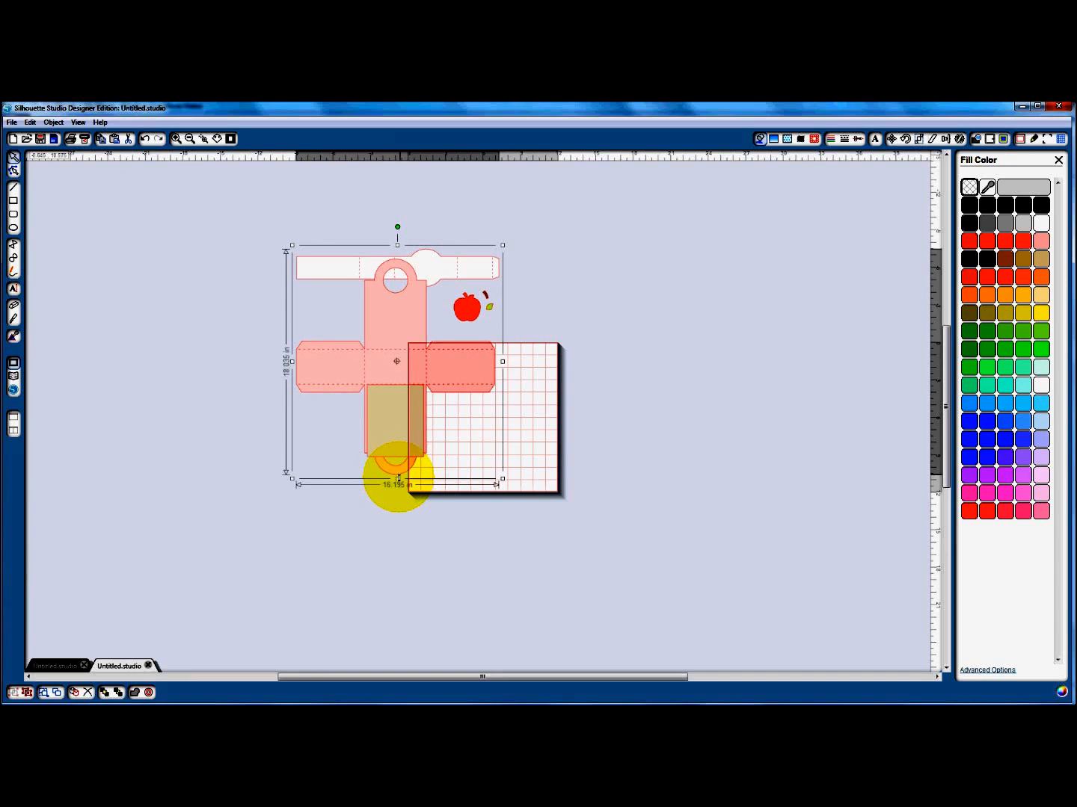
left_click_drag(398, 478, 399, 475)
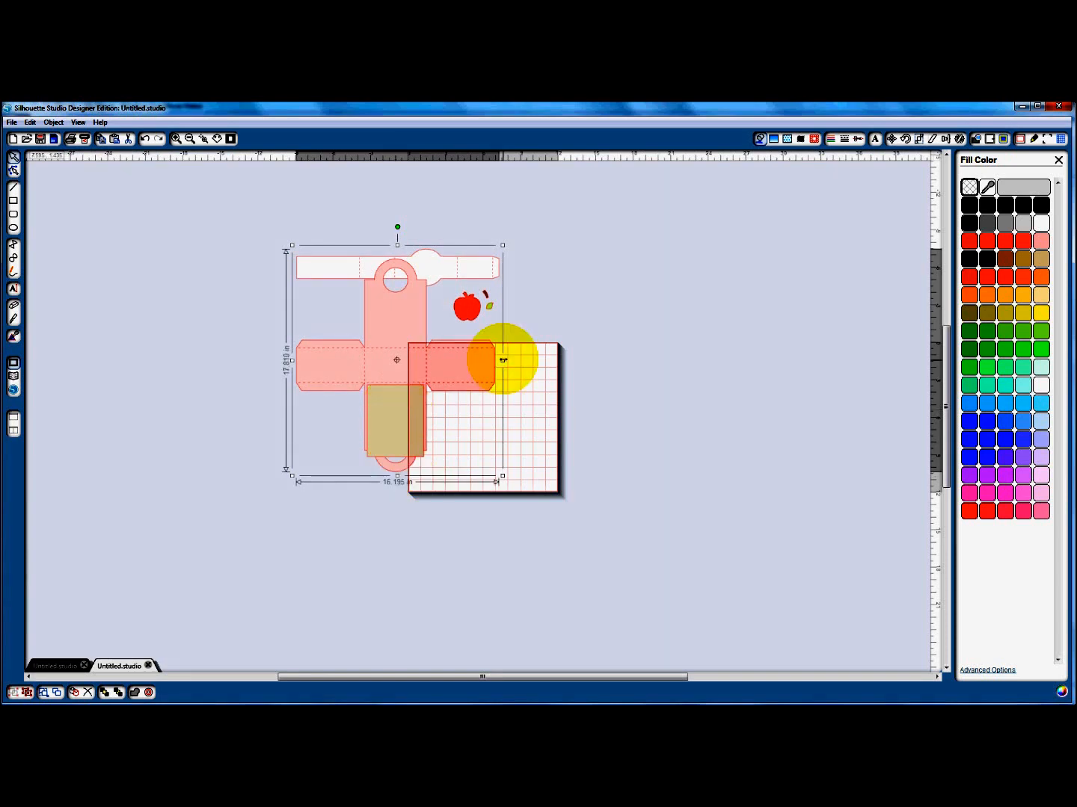
left_click_drag(503, 360, 396, 425)
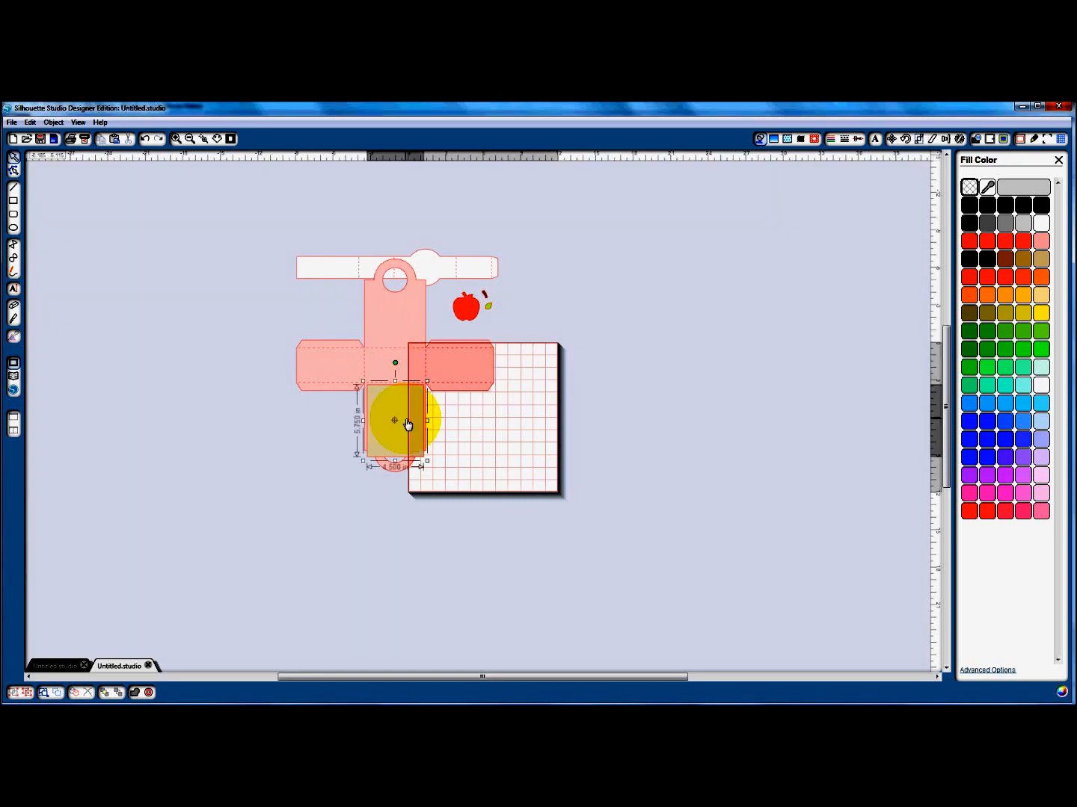
left_click_drag(406, 421, 404, 421)
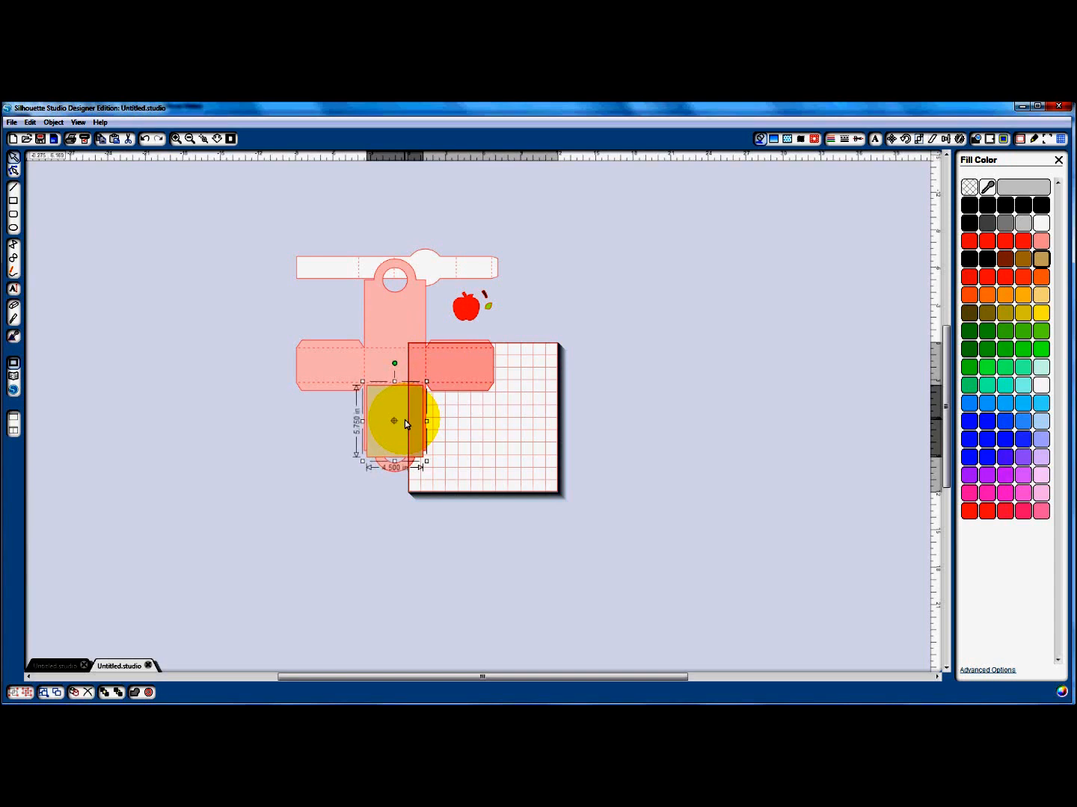
Check how the tan rectangle fits the enlarged lower panel up close and delete the rectangle
left_click(190, 139)
left_click(176, 139)
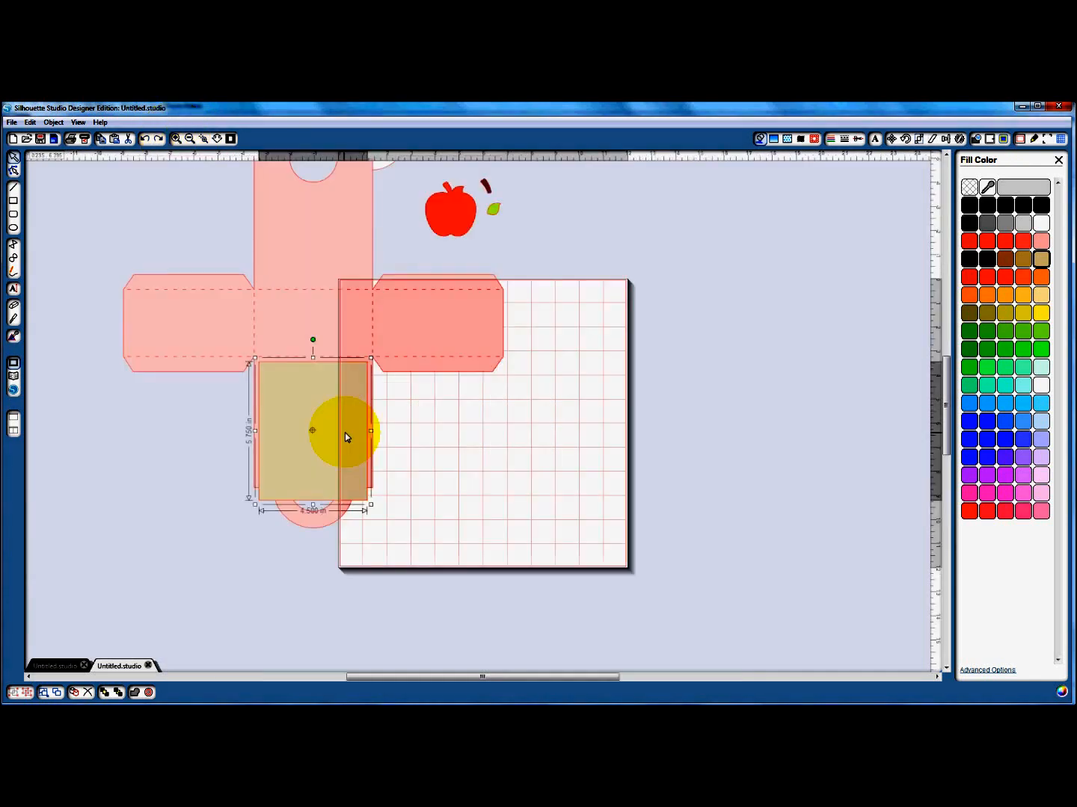
scroll(345, 432, "up", 1)
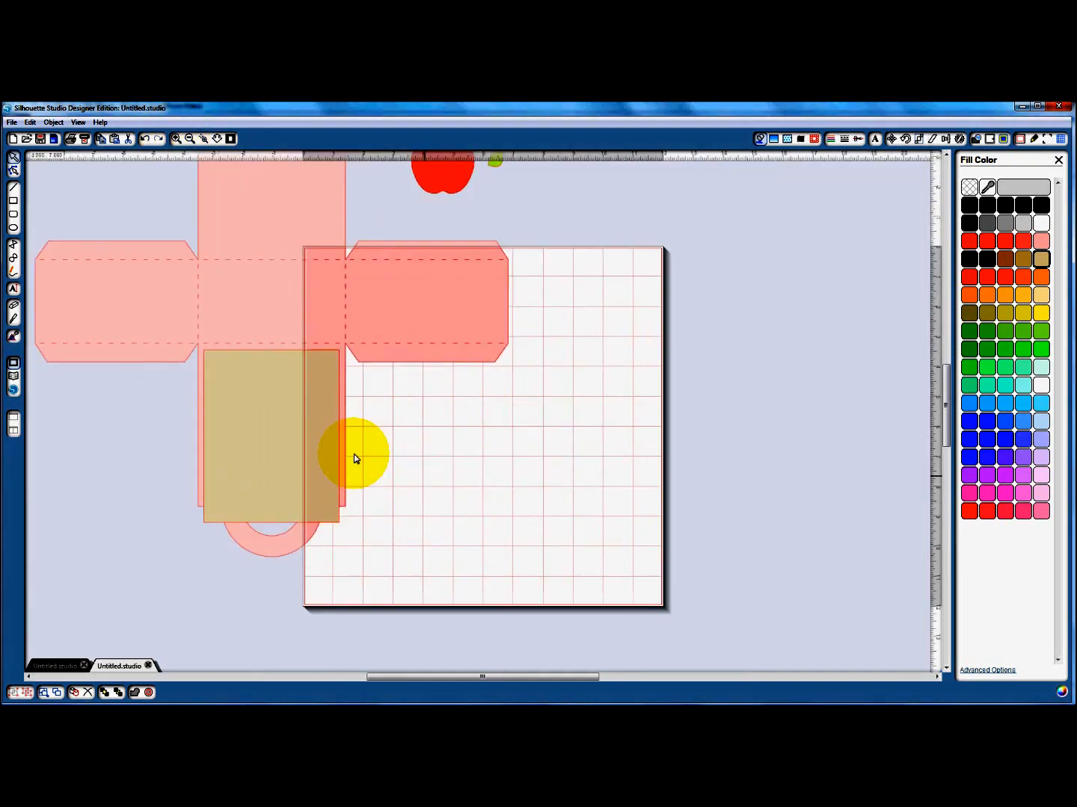
left_click(306, 435)
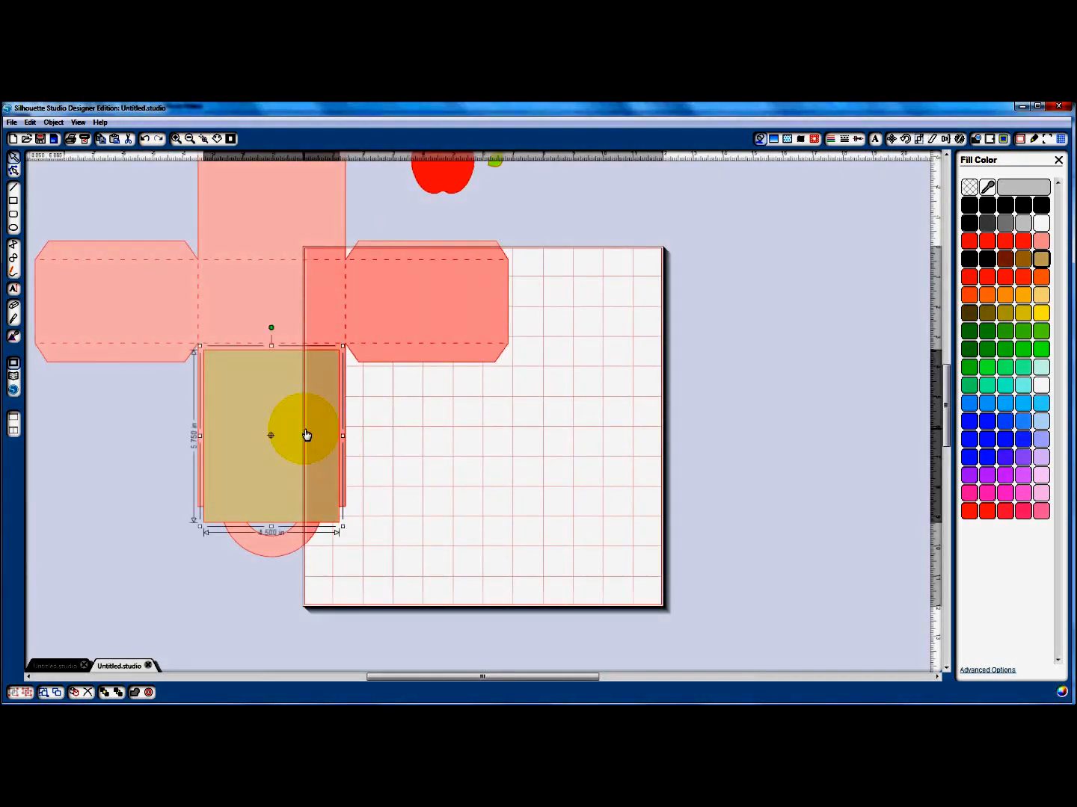
key("Delete")
Move the enlarged design over the page so the pink template's central column lies about midway across it
left_click(325, 343)
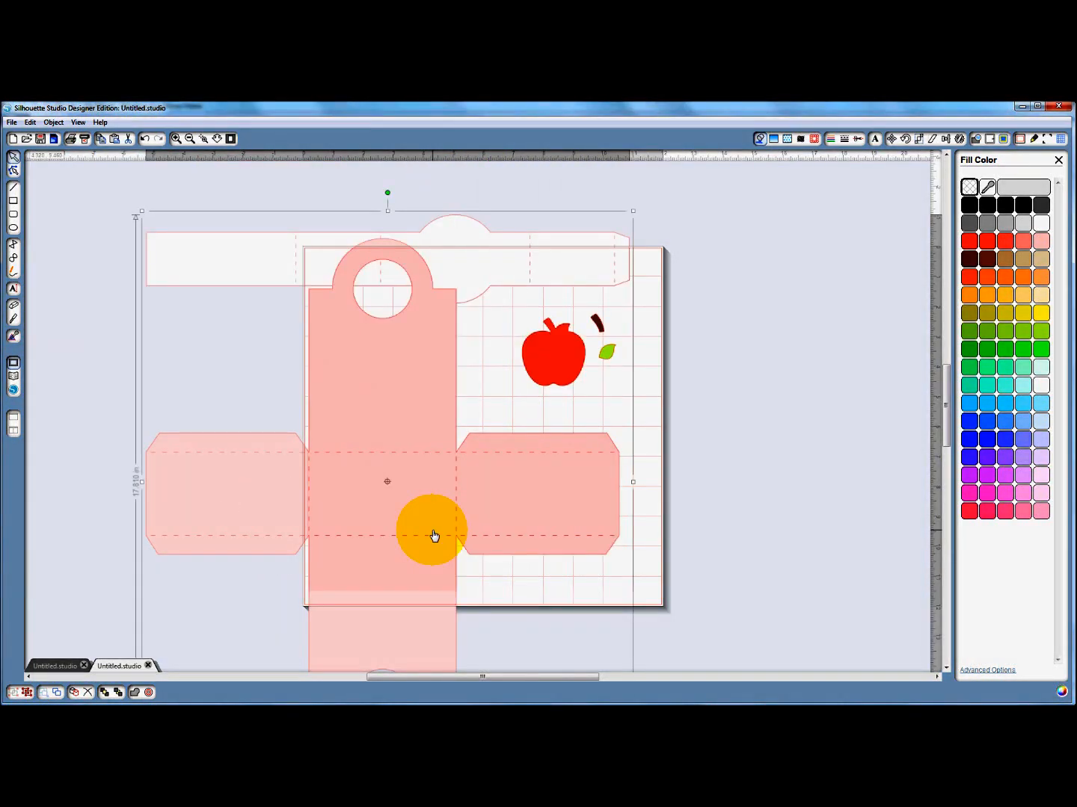
left_click_drag(434, 535, 524, 613)
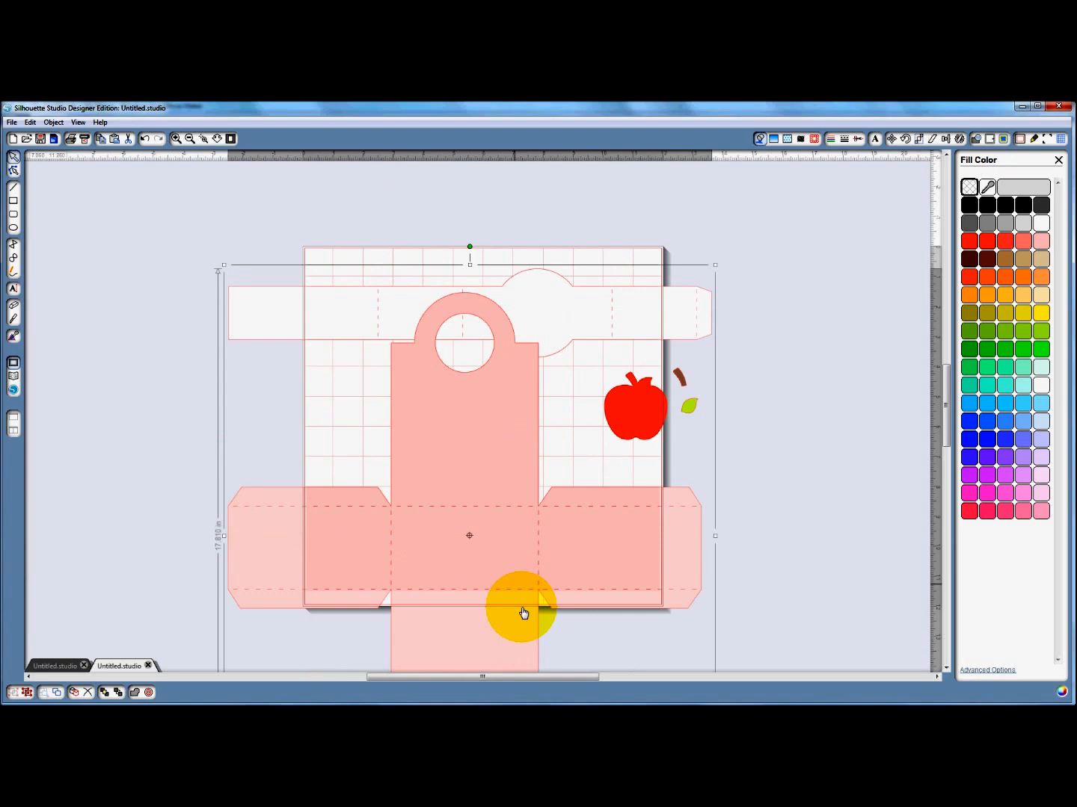
left_click_drag(522, 614, 515, 484)
Ungroup the design and shift the pink box template slightly up and to the right on the page
right_click(515, 483)
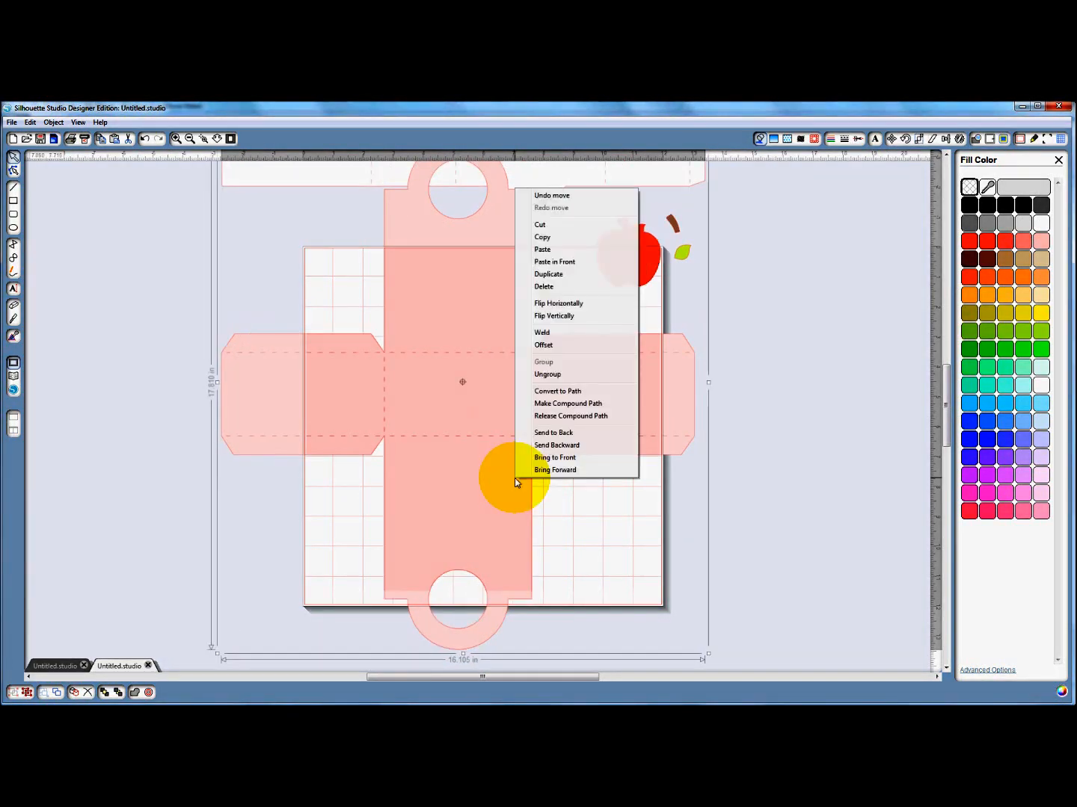
left_click(569, 410)
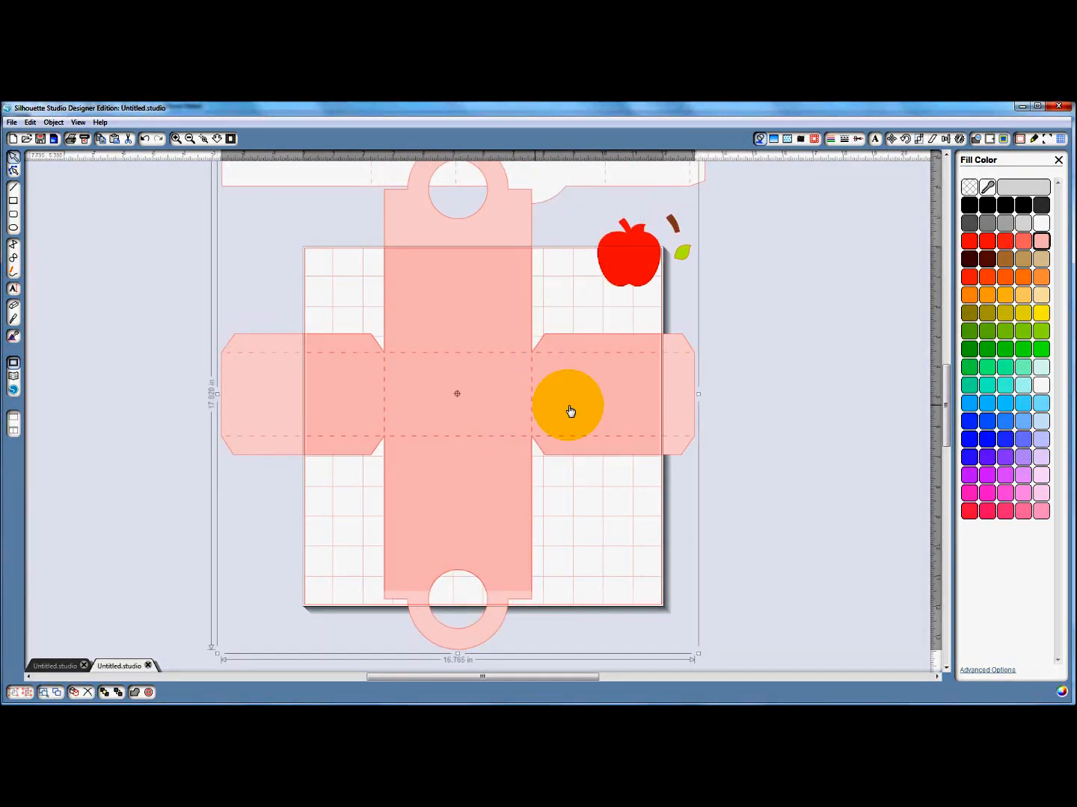
left_click_drag(569, 410, 584, 453)
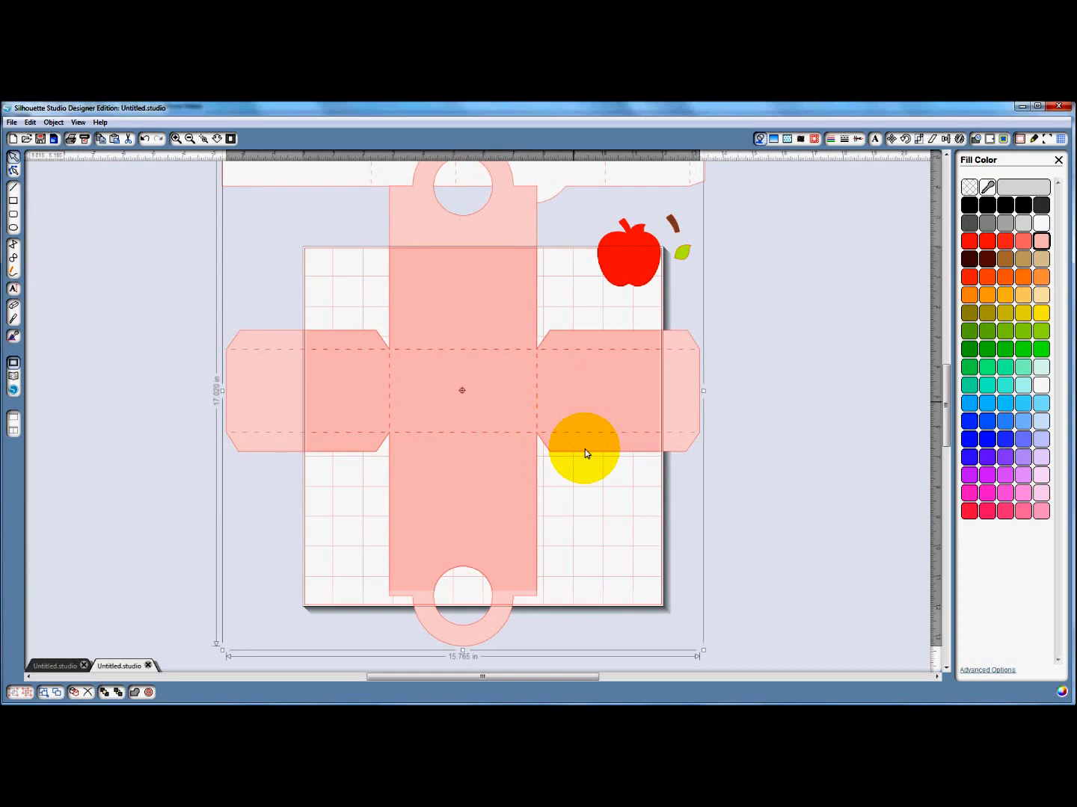
Cut the right side panel off the pink template along its vertical fold line with a straight Knife cut
left_click(14, 306)
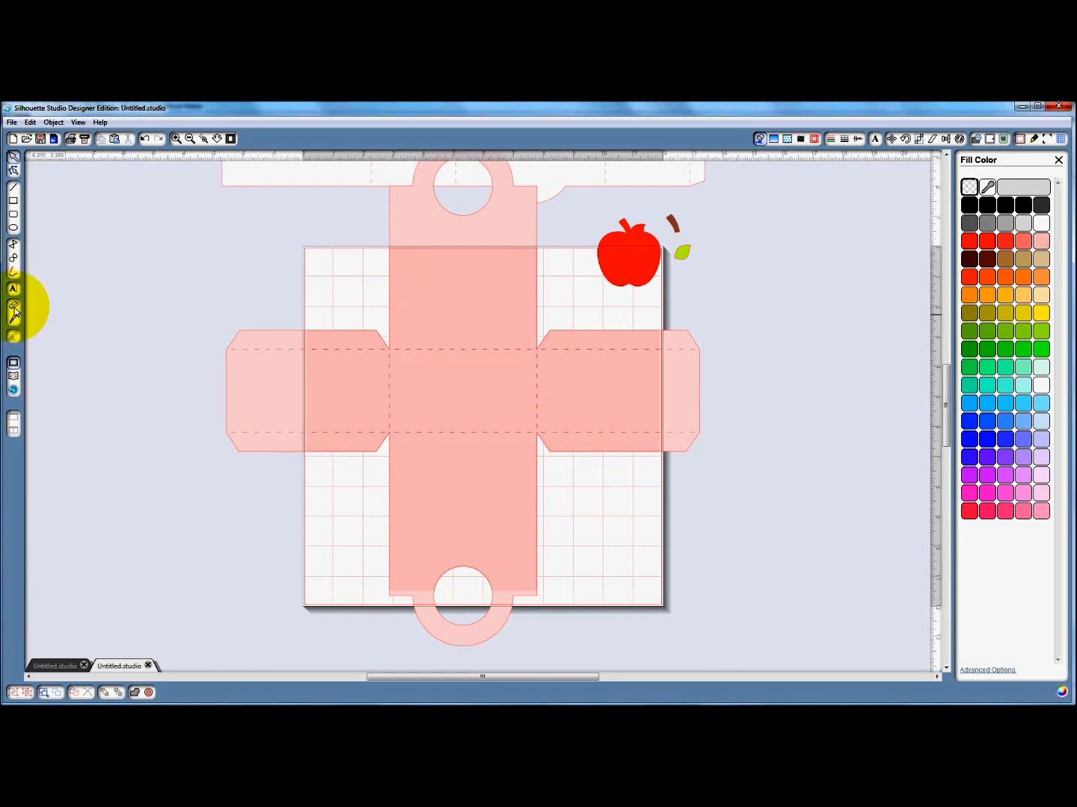
left_click(13, 318)
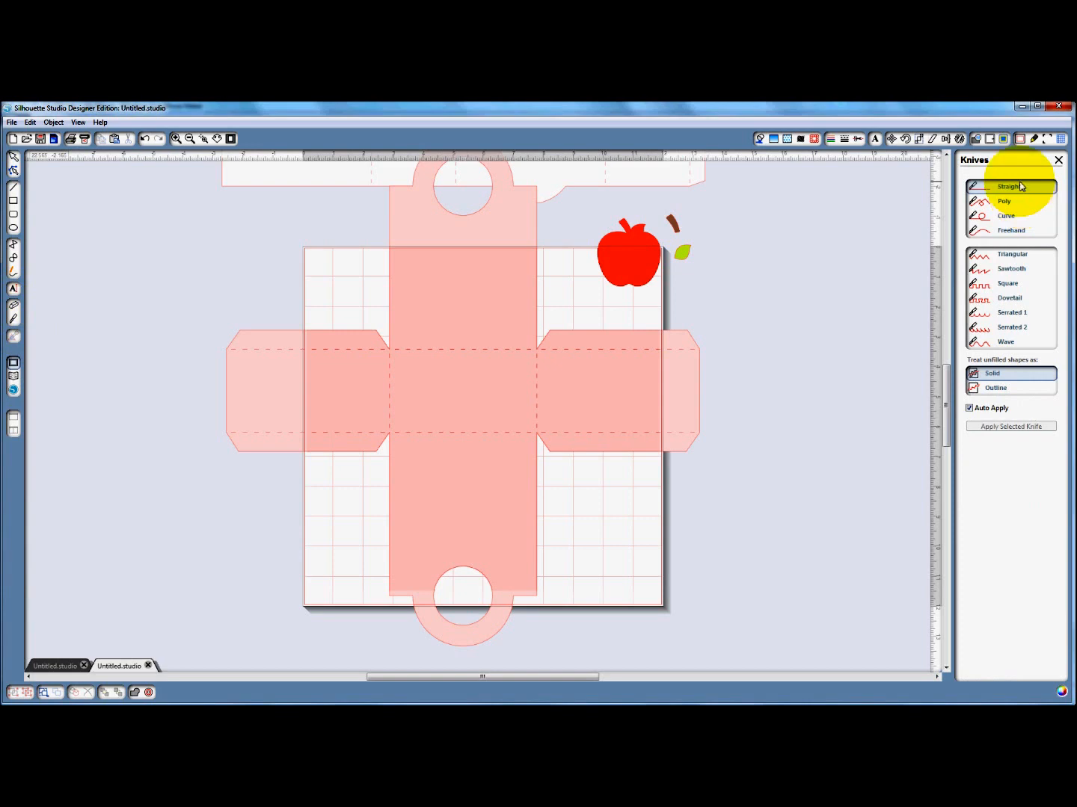
left_click(177, 138)
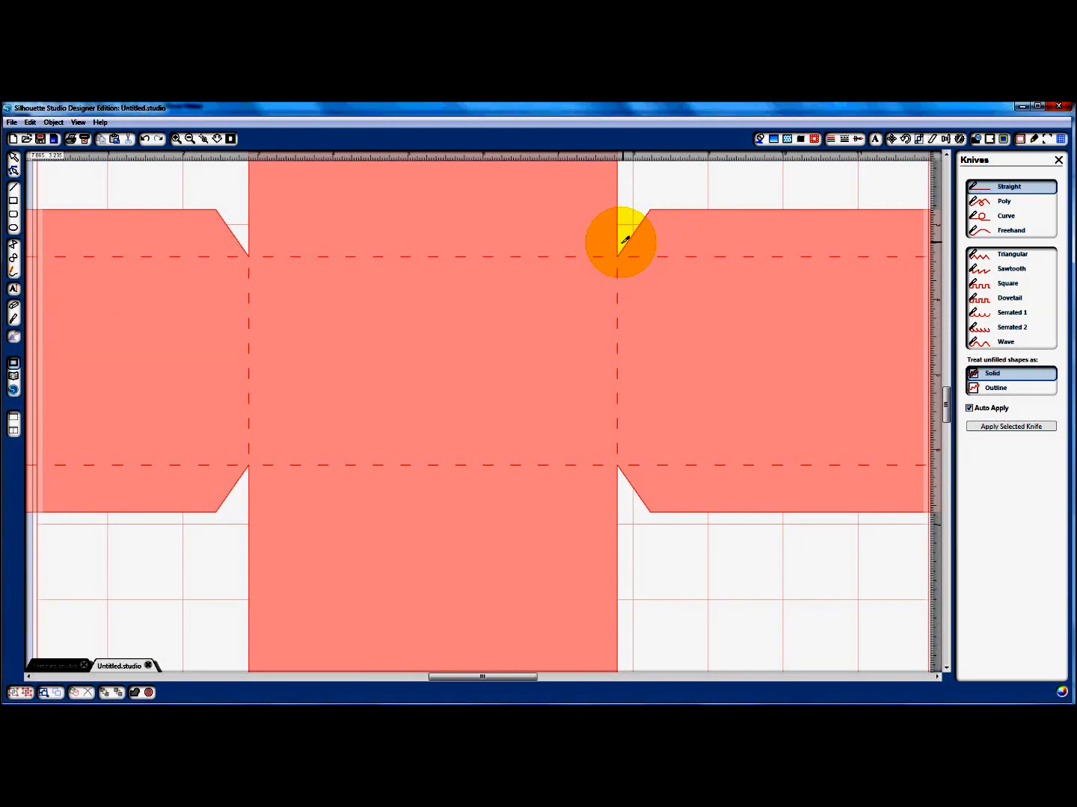
left_click_drag(625, 239, 622, 475)
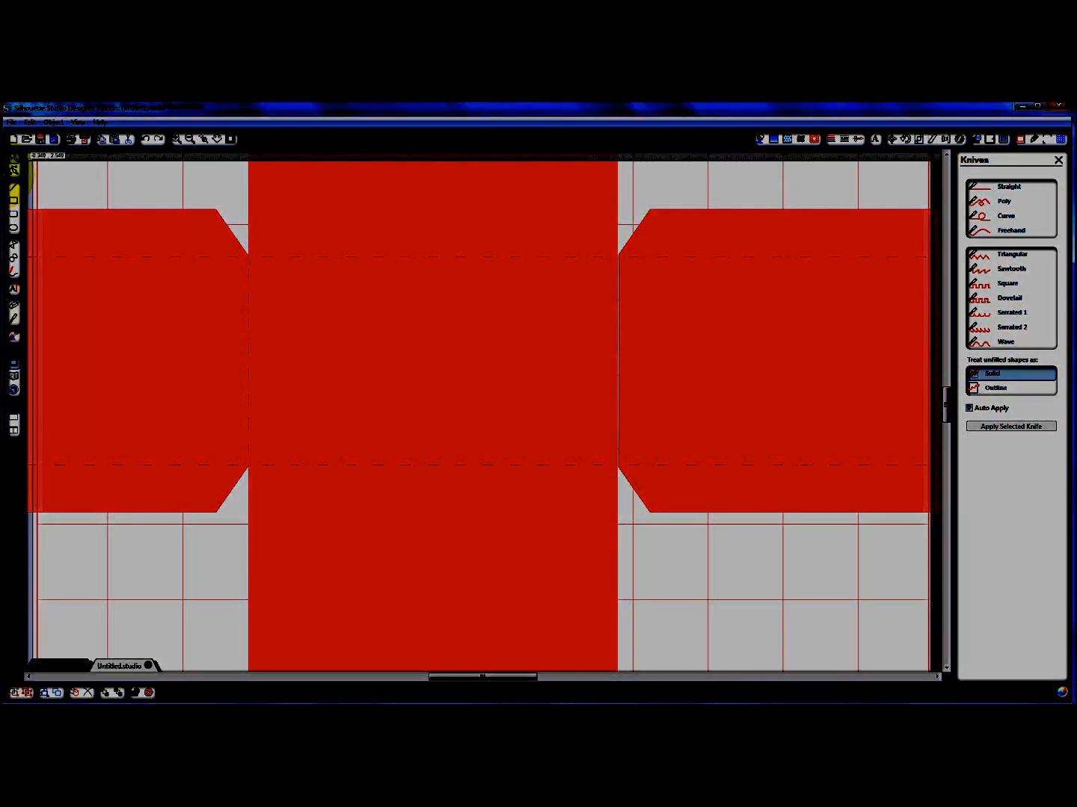
Cut the lower handle panel off the column along the lower horizontal fold line with a straight Knife cut about 4.9 in long
left_click(58, 316)
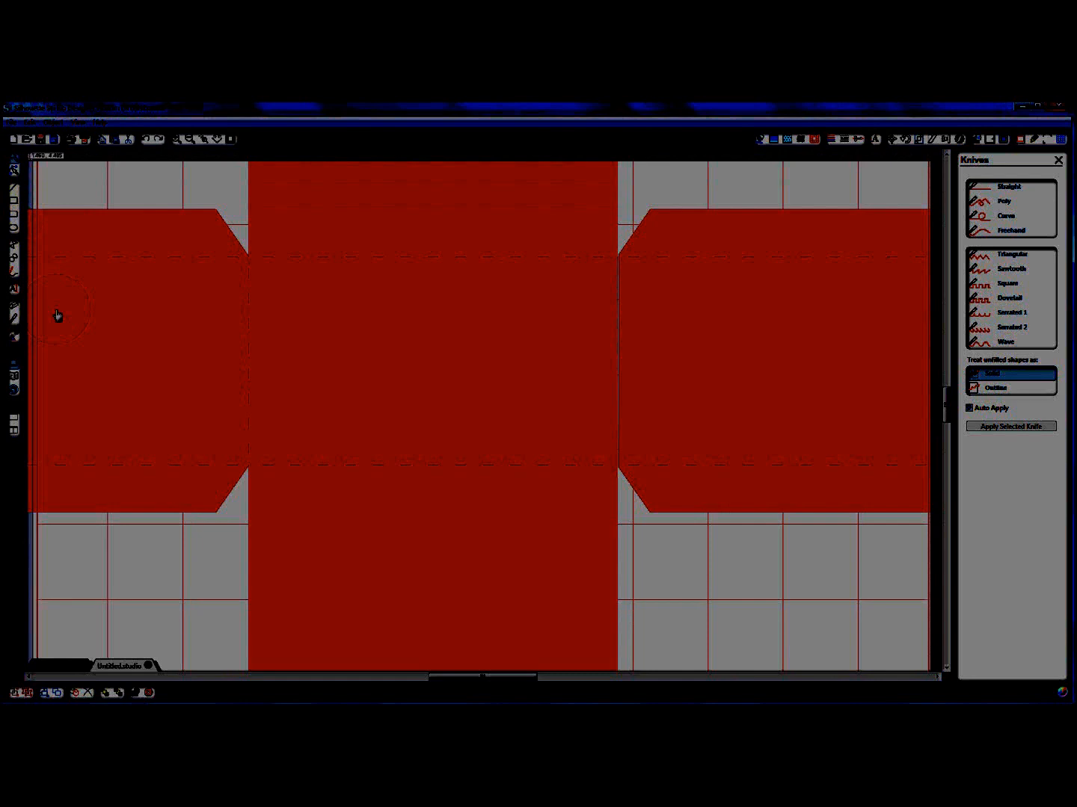
left_click(251, 465)
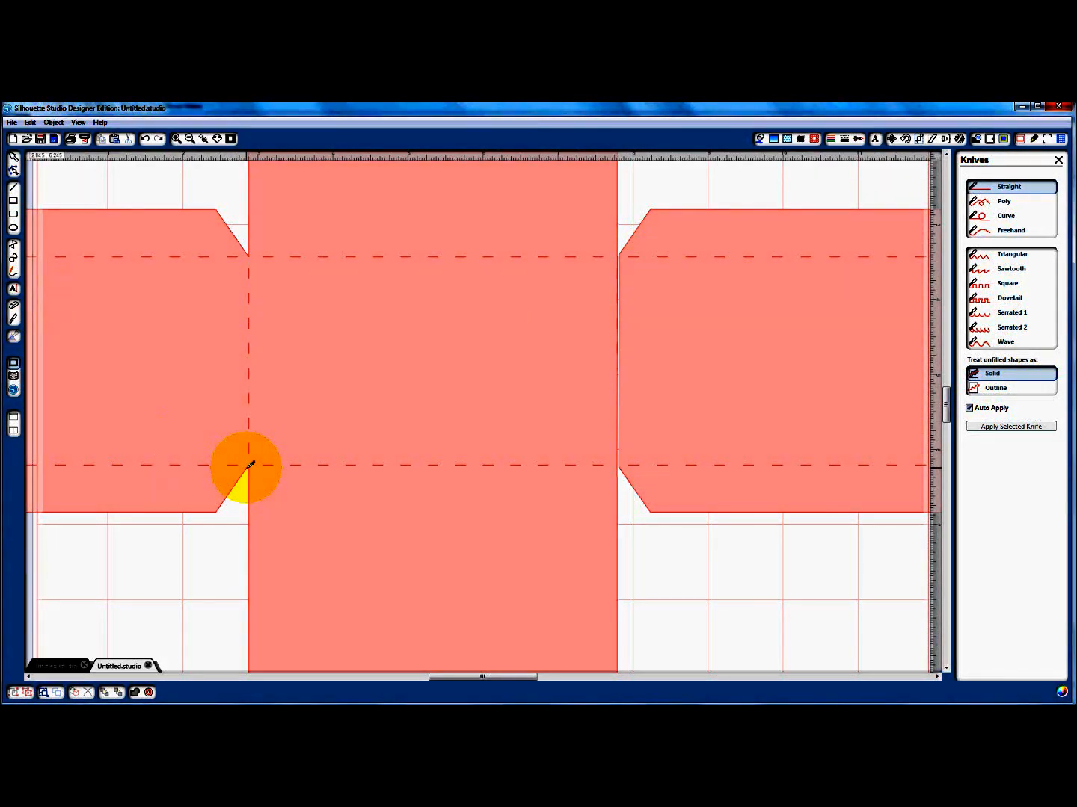
left_click_drag(250, 465, 619, 463)
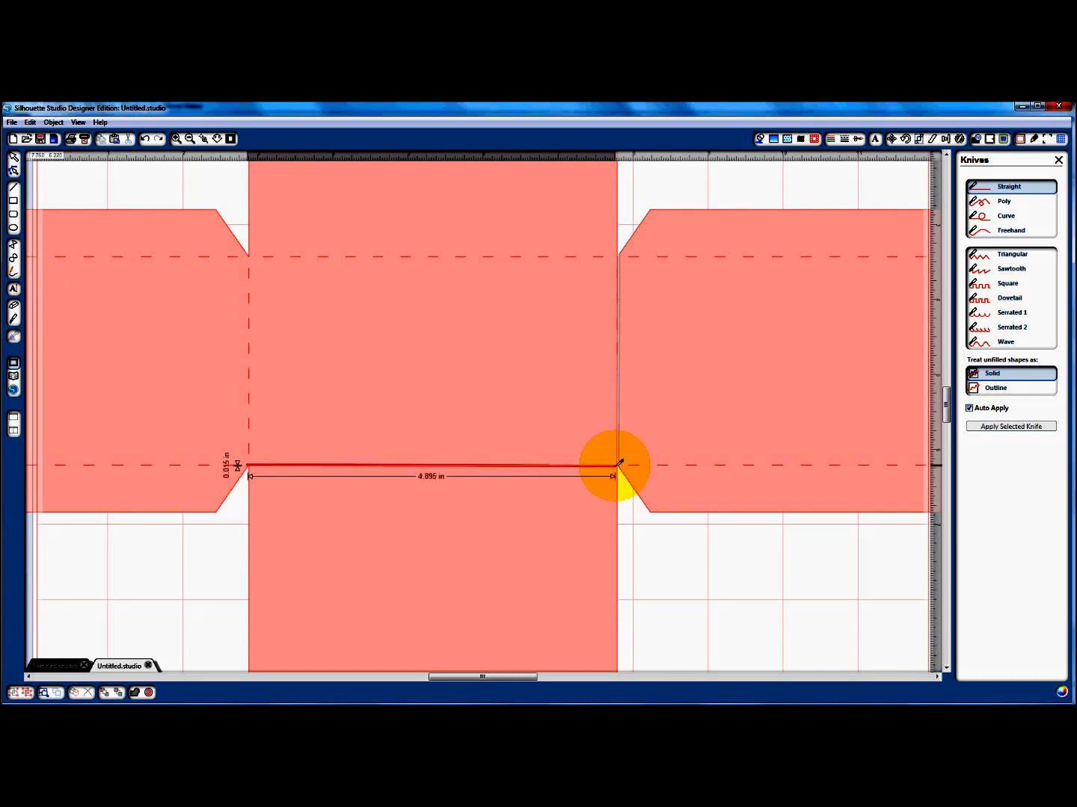
left_click_drag(619, 464, 618, 466)
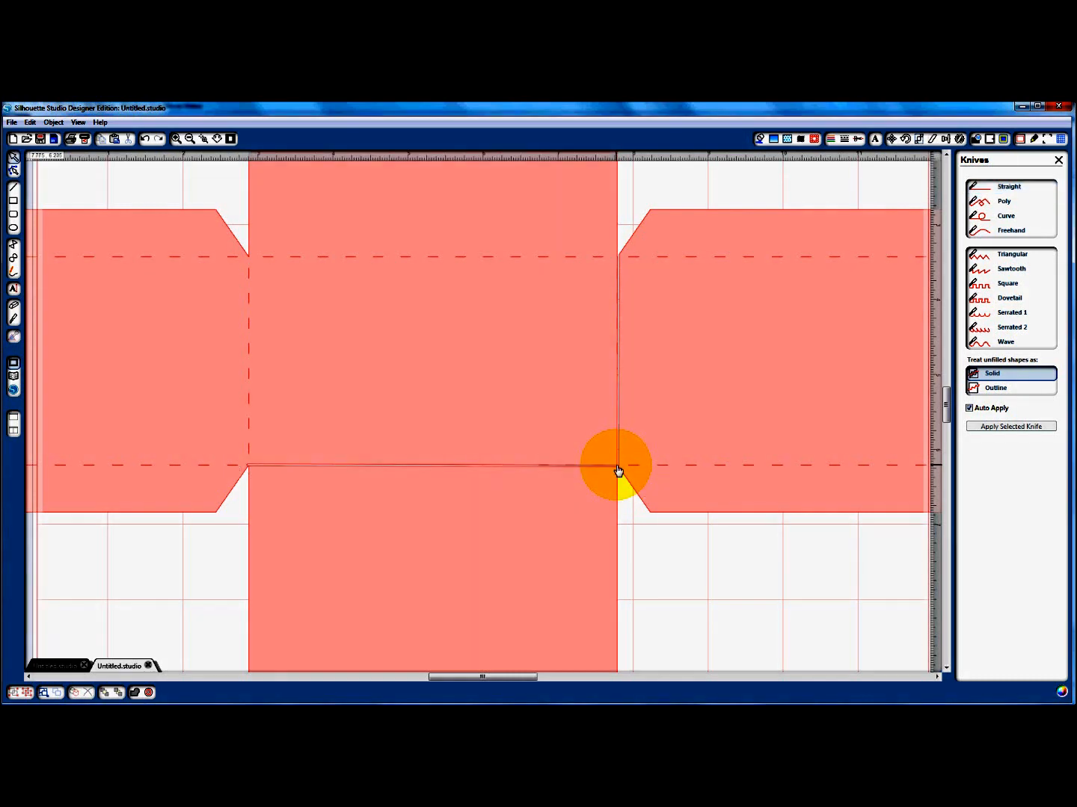
Move the detached right side panel up and to the right, away from the central column
left_click_drag(767, 393, 843, 313)
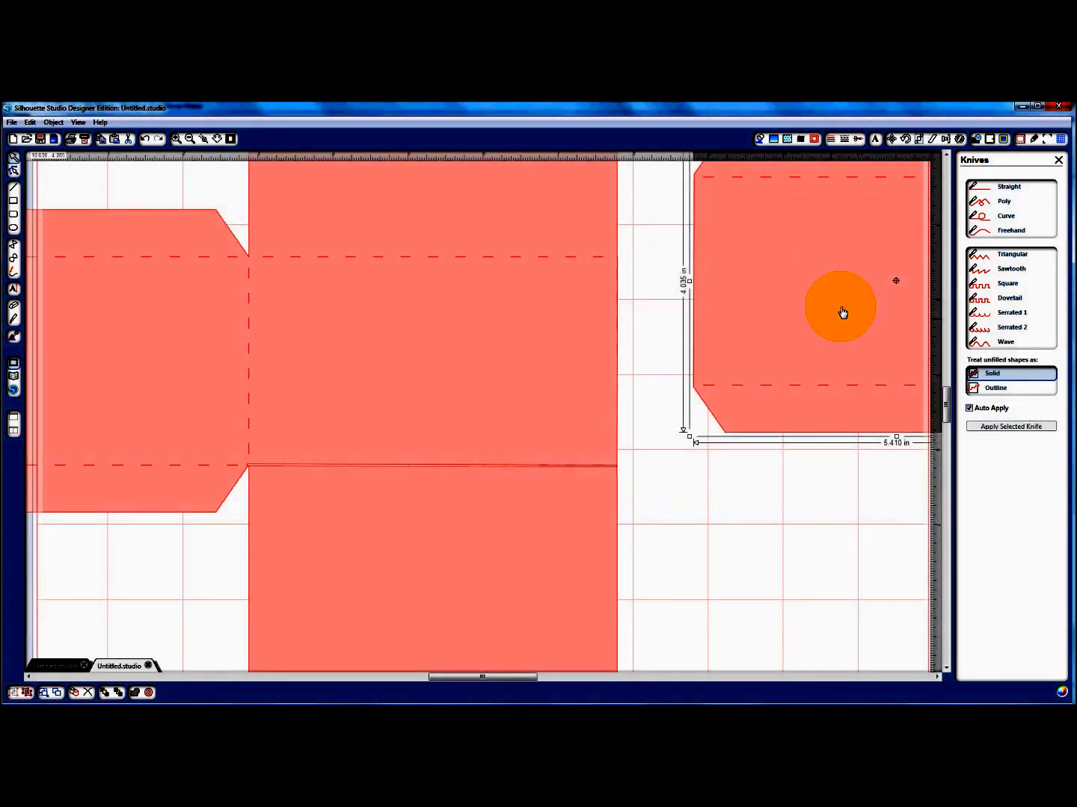
left_click_drag(843, 313, 887, 249)
left_click(538, 539)
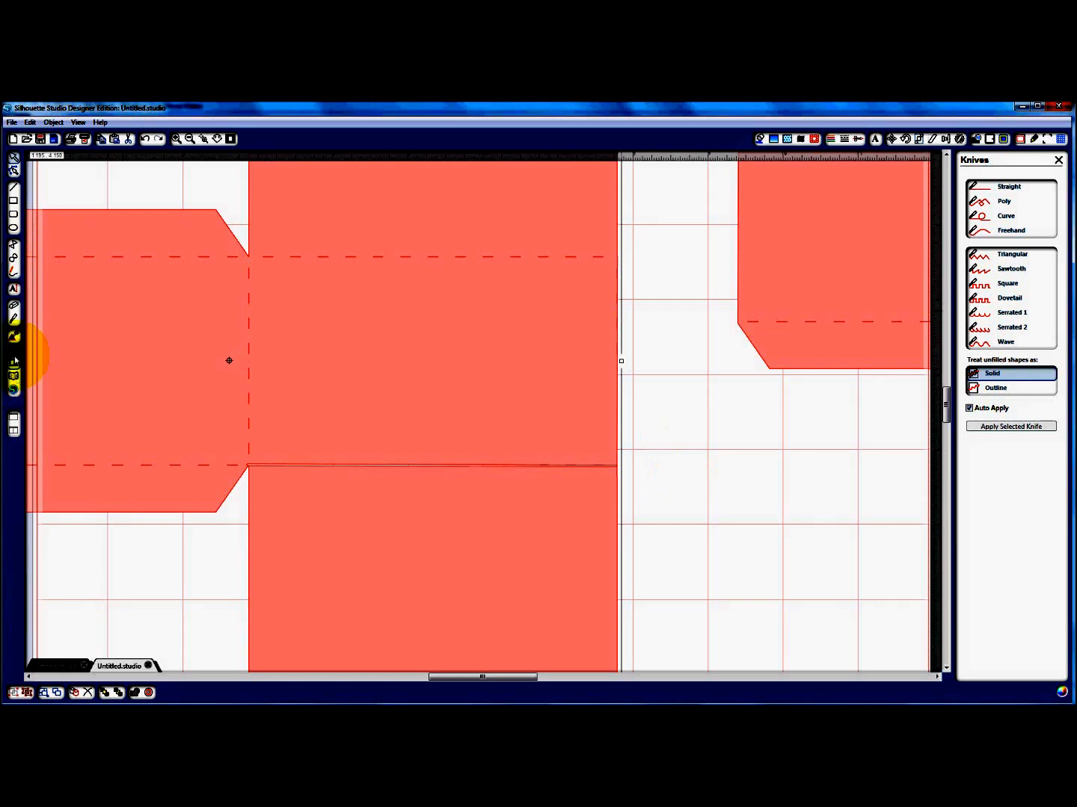
Check the left end of the lower cut up close and move the lower handle panel down and to the right, clear of the column
left_click(14, 318)
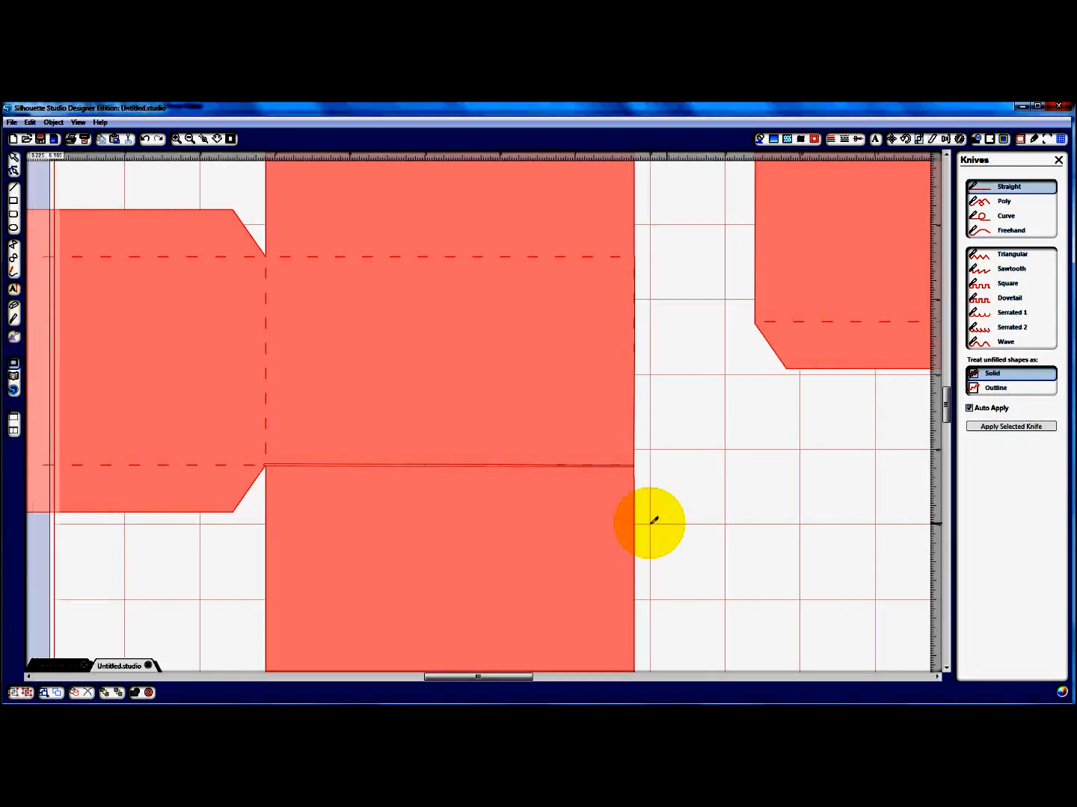
left_click(178, 139)
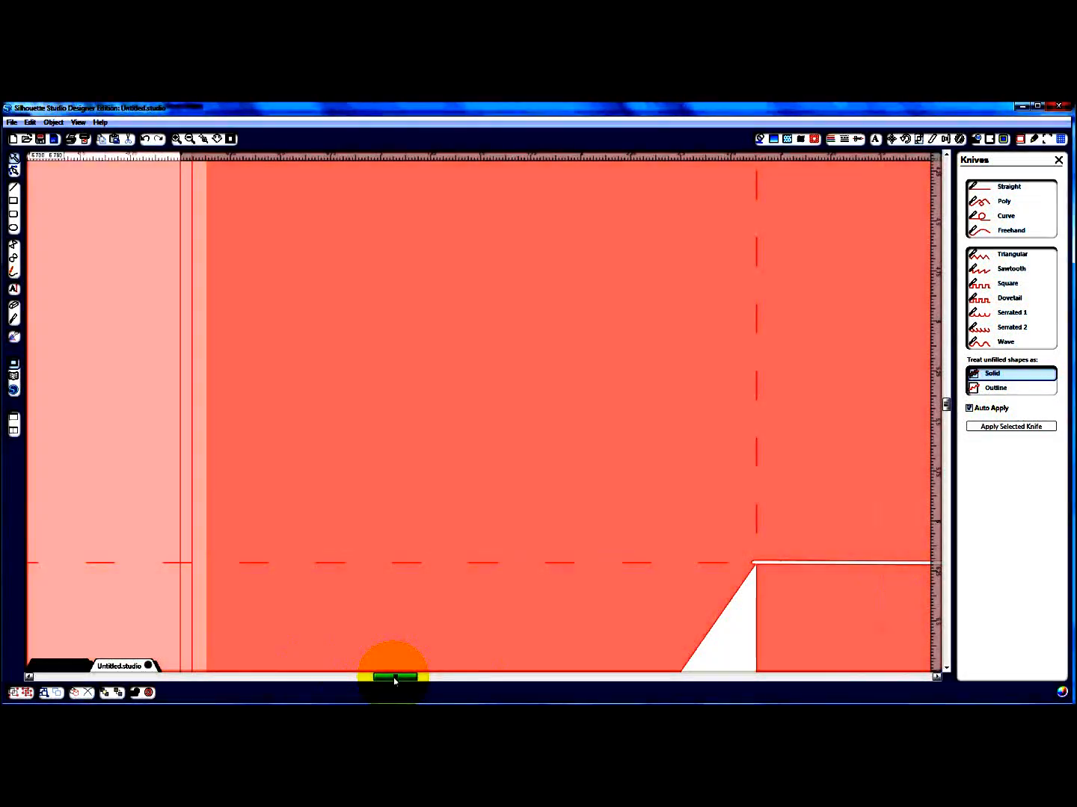
left_click_drag(394, 677, 412, 678)
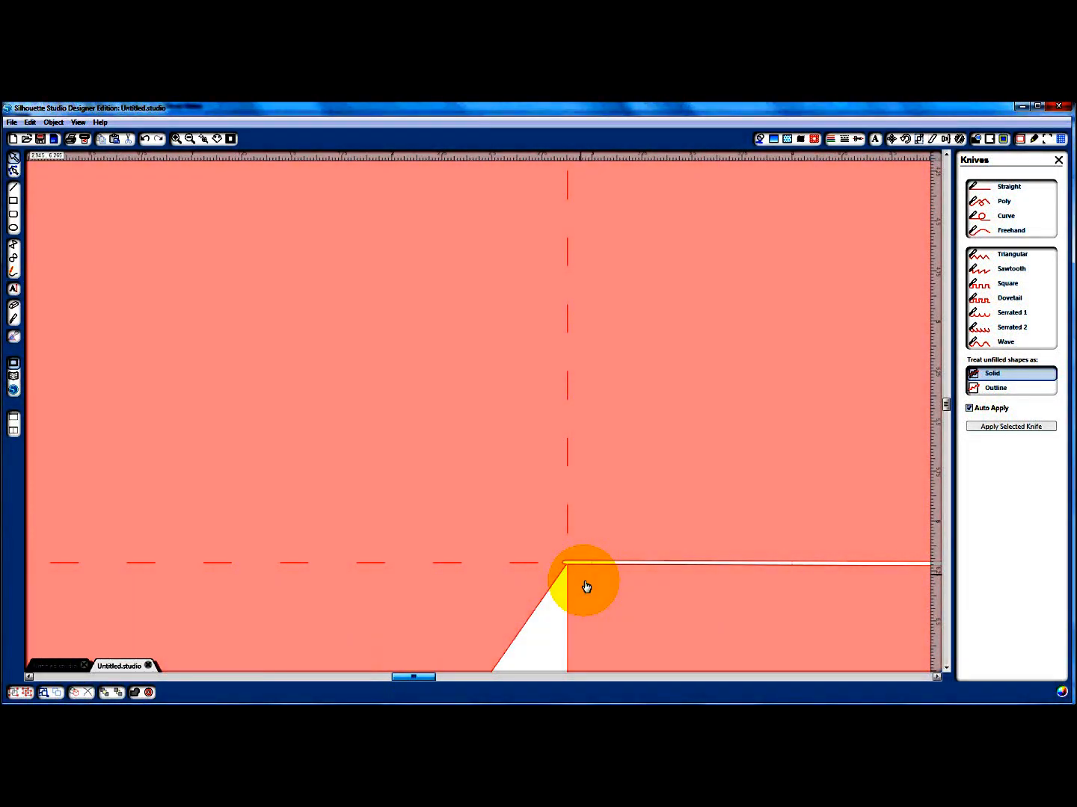
left_click(189, 139)
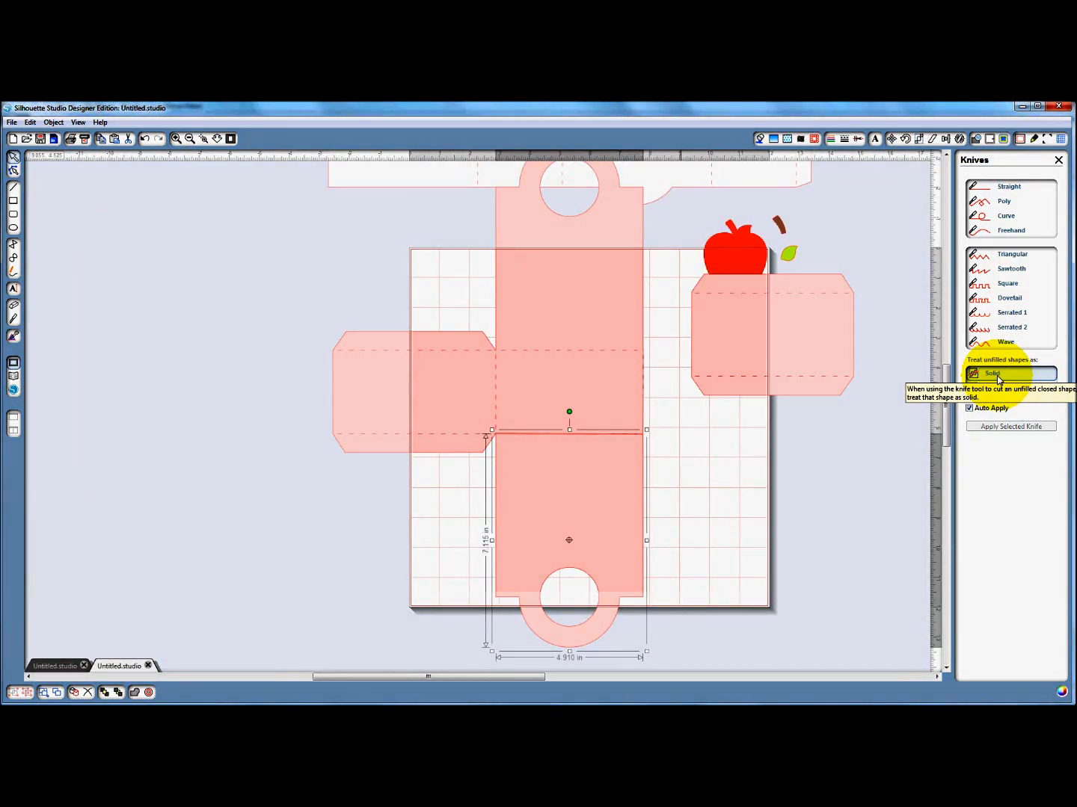
left_click_drag(614, 496, 663, 524)
Ungroup the remaining L-shaped piece and delete the leftover fold dashes along its lower cut edge
left_click(626, 405)
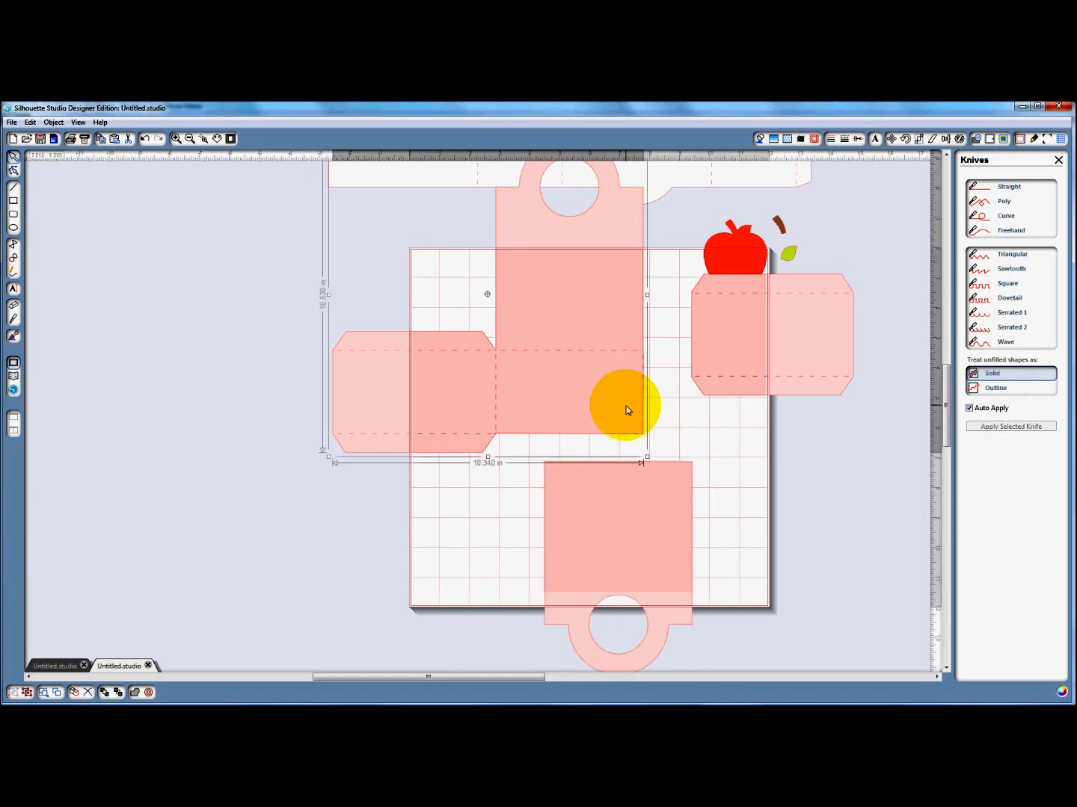
right_click(626, 407)
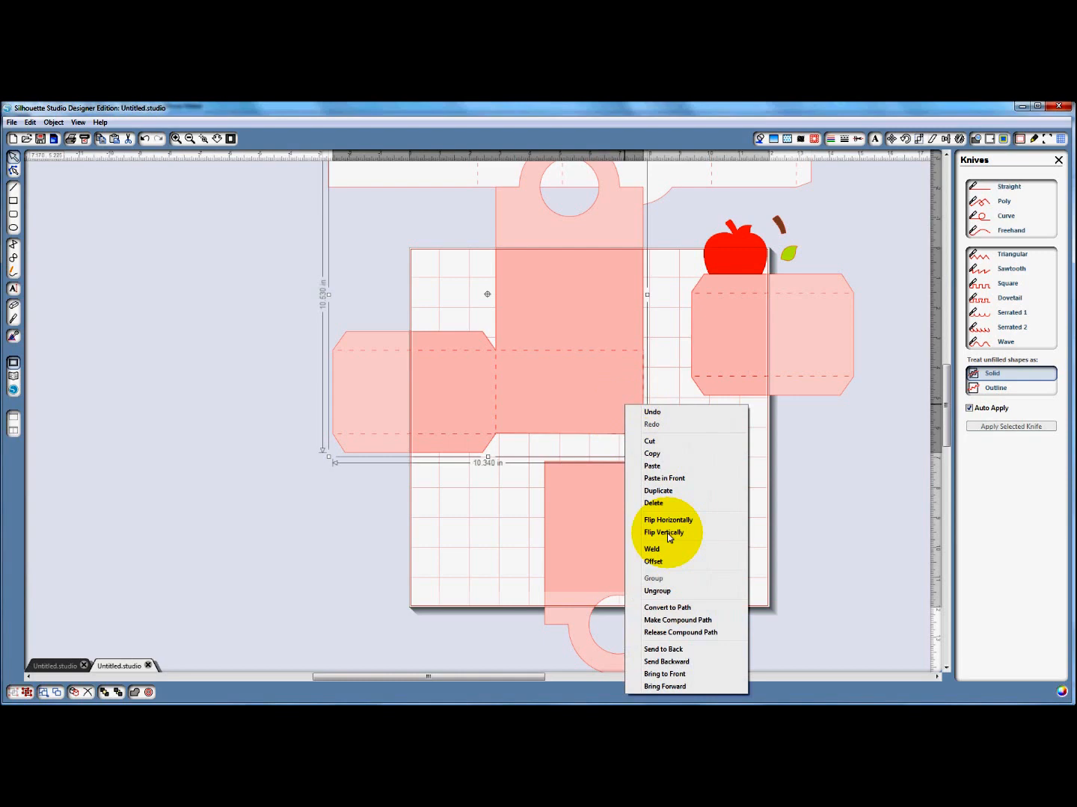
left_click(668, 589)
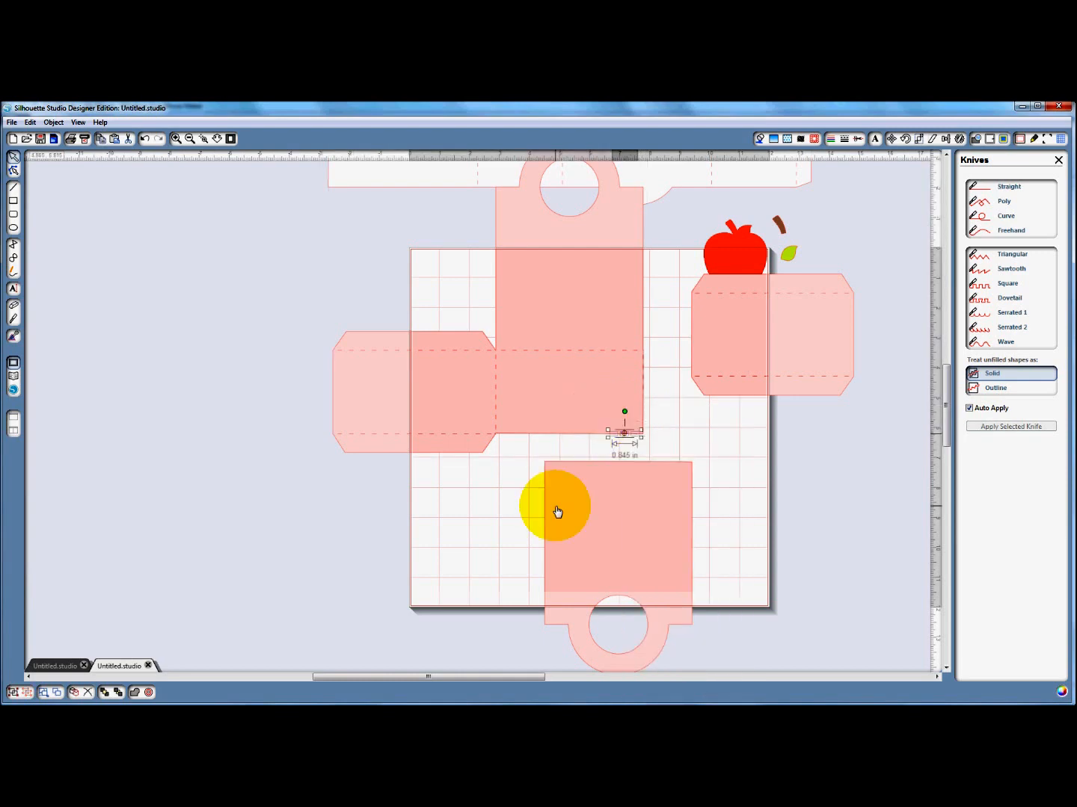
key("Delete")
left_click_drag(530, 454, 759, 484)
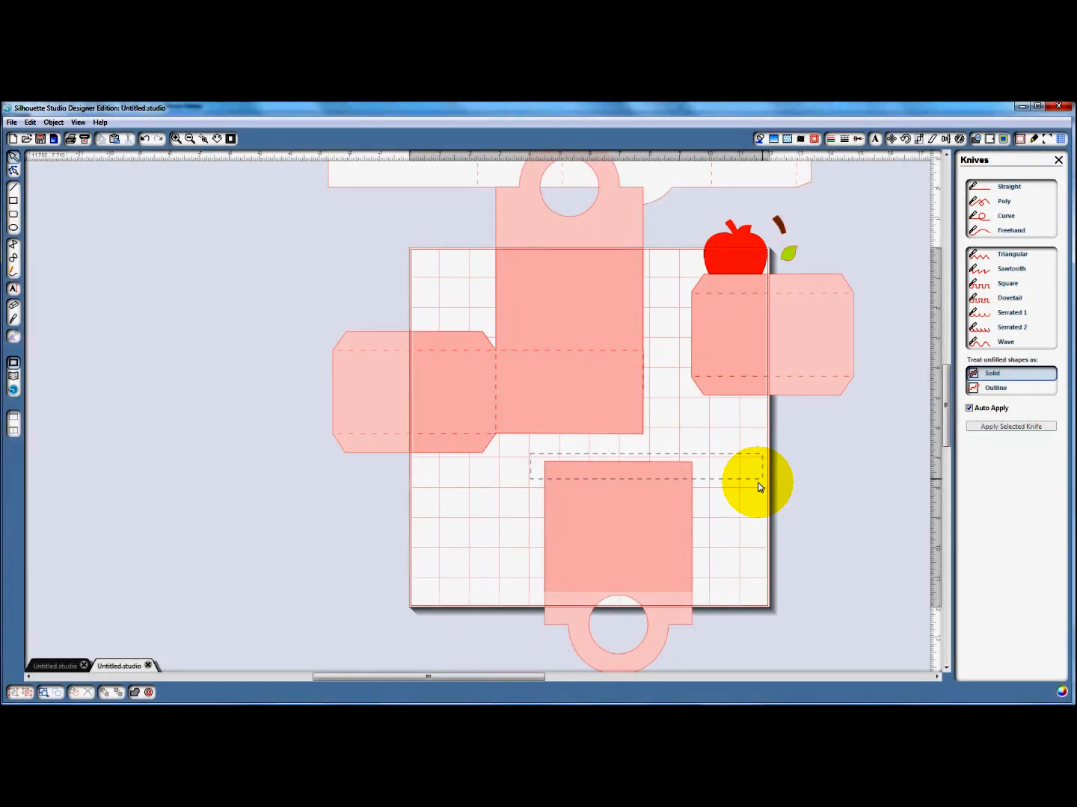
left_click_drag(510, 437, 649, 438)
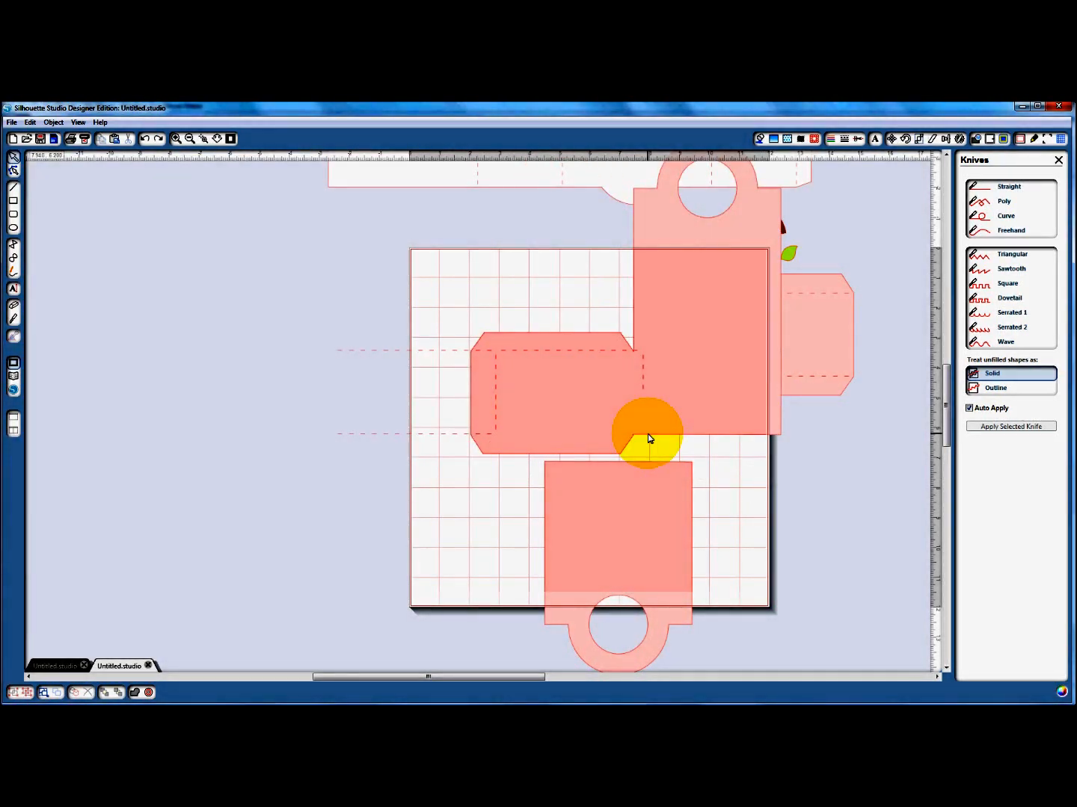
key("ctrl+z")
key("ctrl+z")
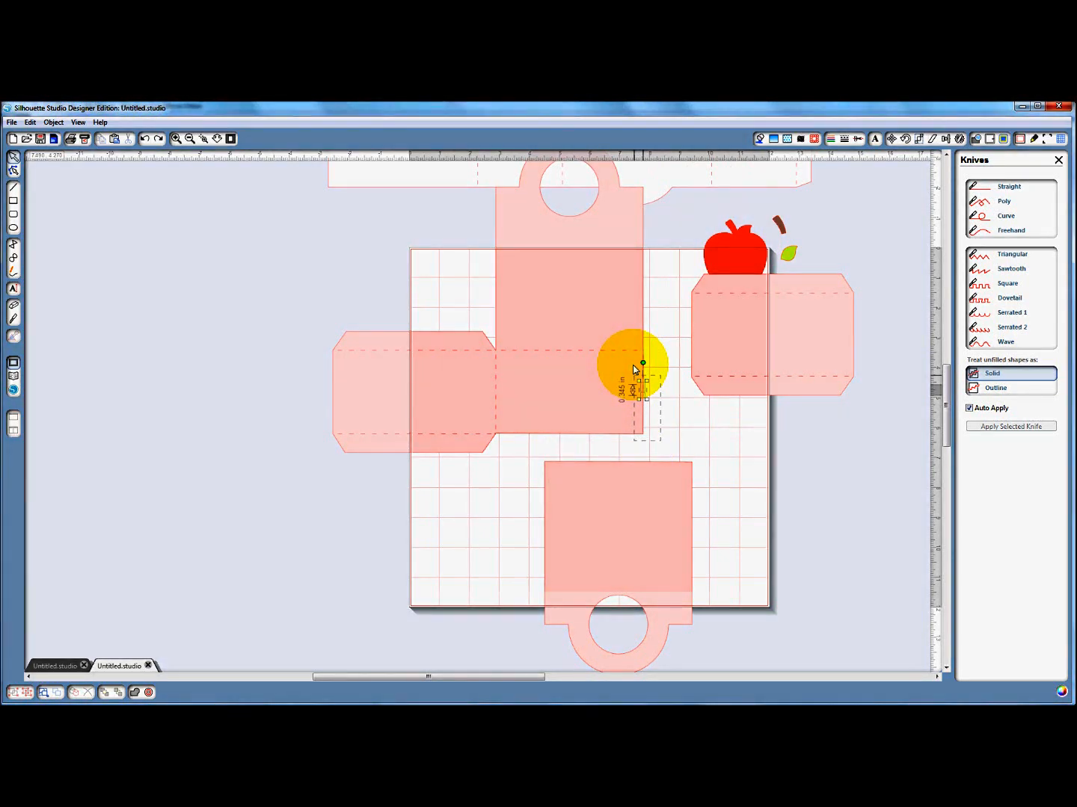
Delete the leftover dashes along the L-shaped piece's right cut edge and group the piece with its remaining fold lines
left_click_drag(633, 364, 633, 364)
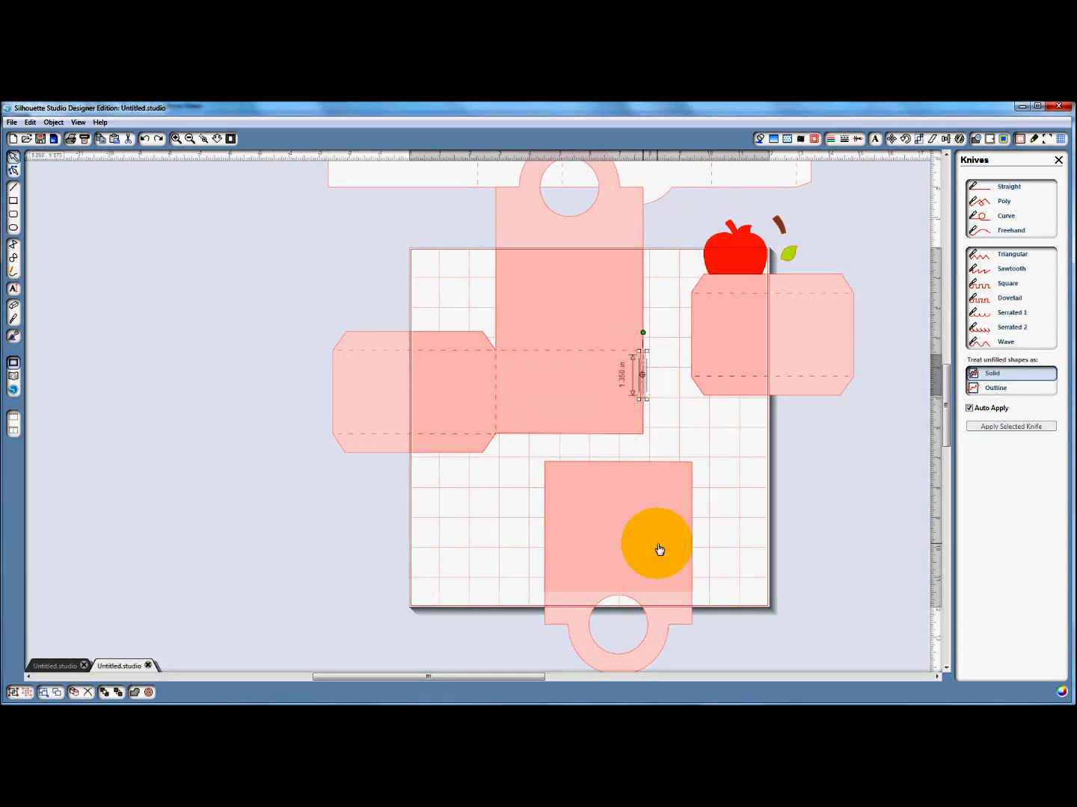
key("Delete")
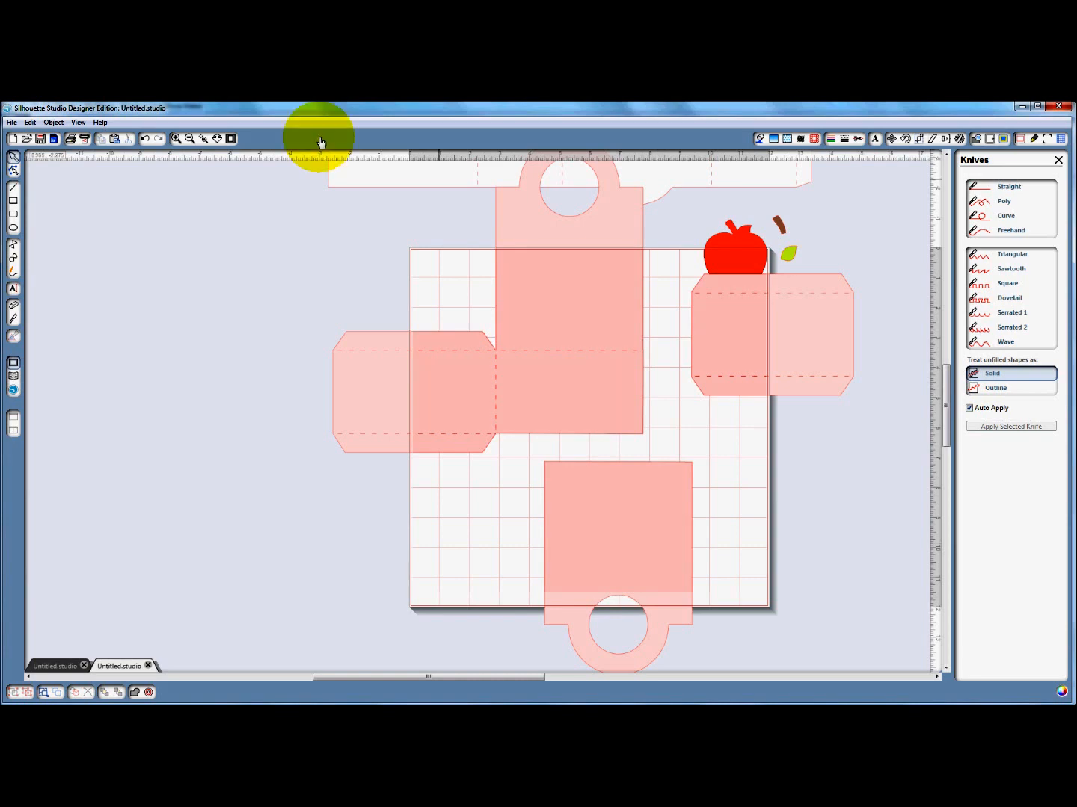
scroll(667, 457, "up", 2)
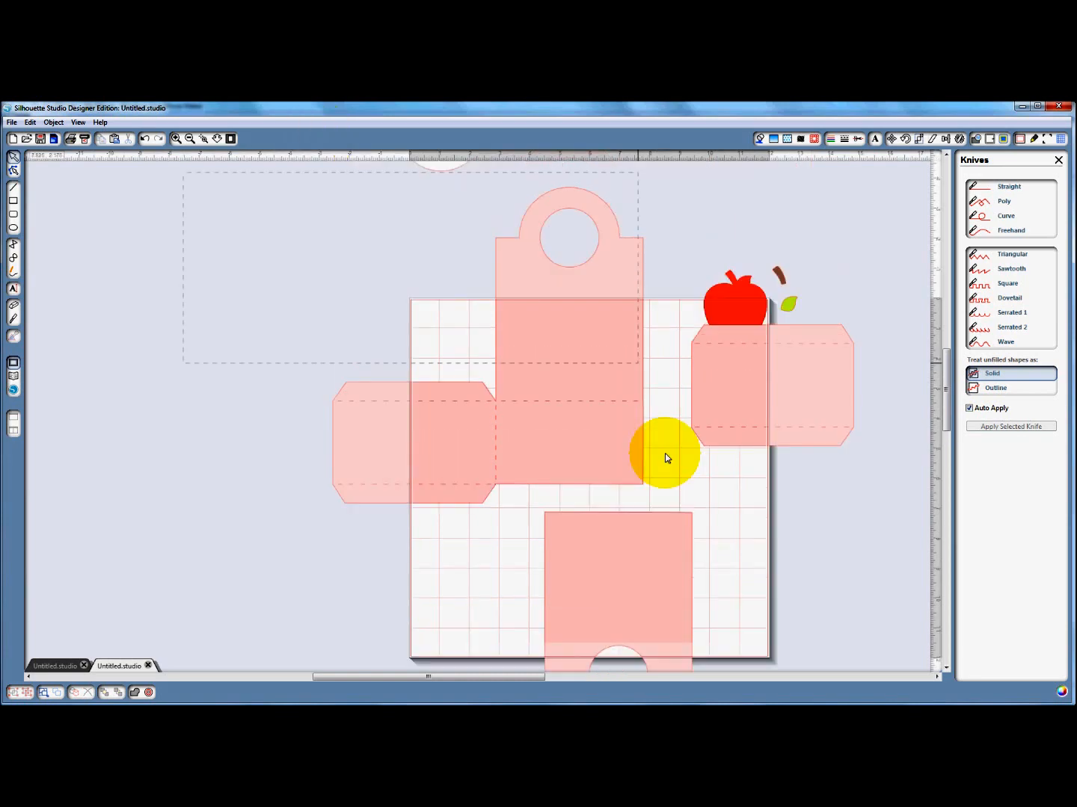
left_click_drag(665, 453, 673, 509)
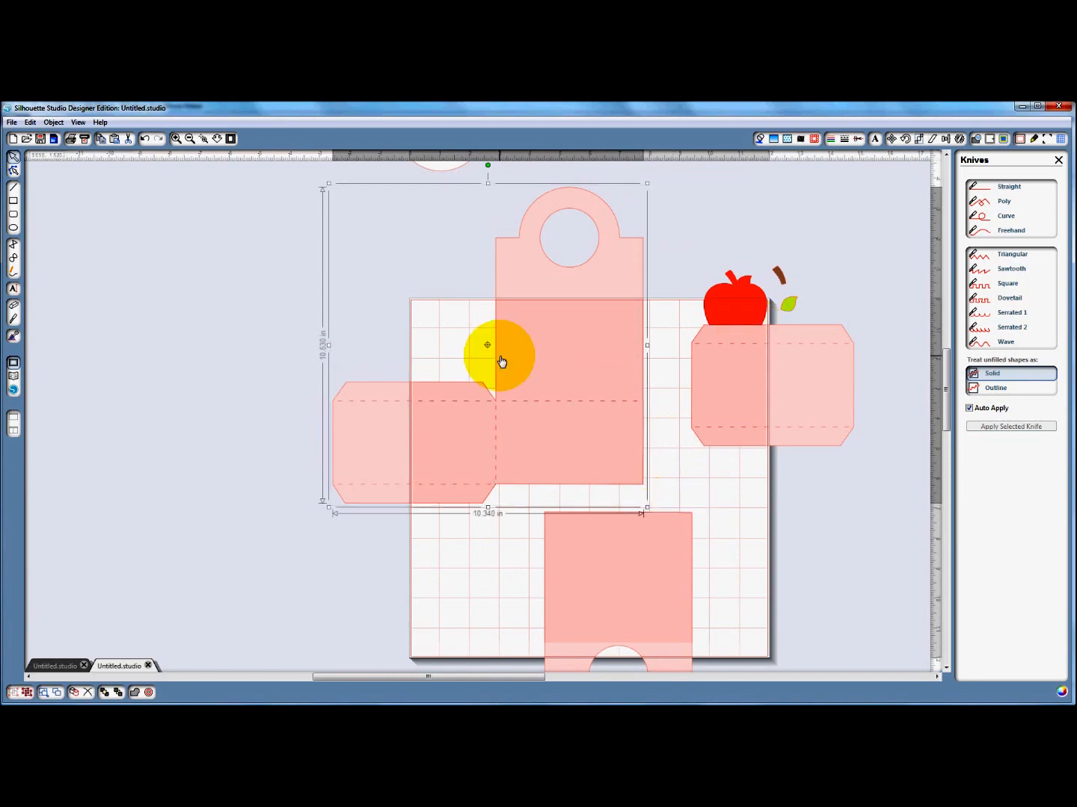
Fit the L-shaped piece within the page, moving the cut-off handle panel to the page's left and the side panel to its right
left_click_drag(613, 568, 222, 400)
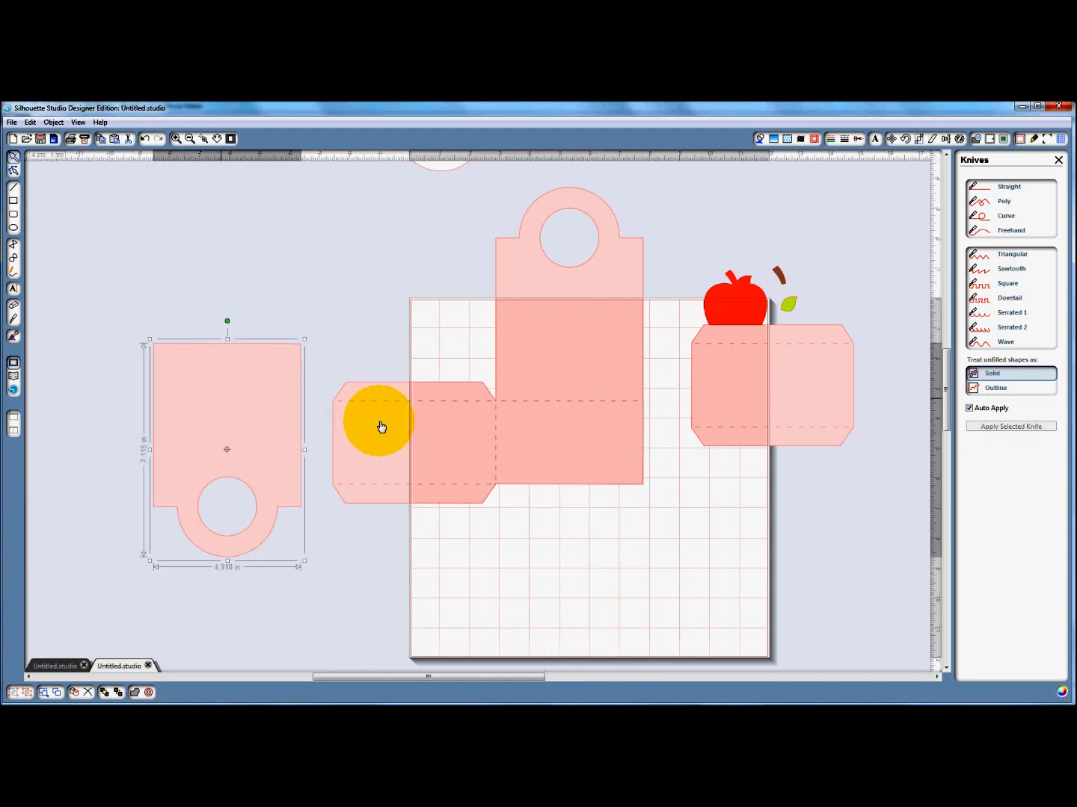
left_click_drag(381, 428, 493, 576)
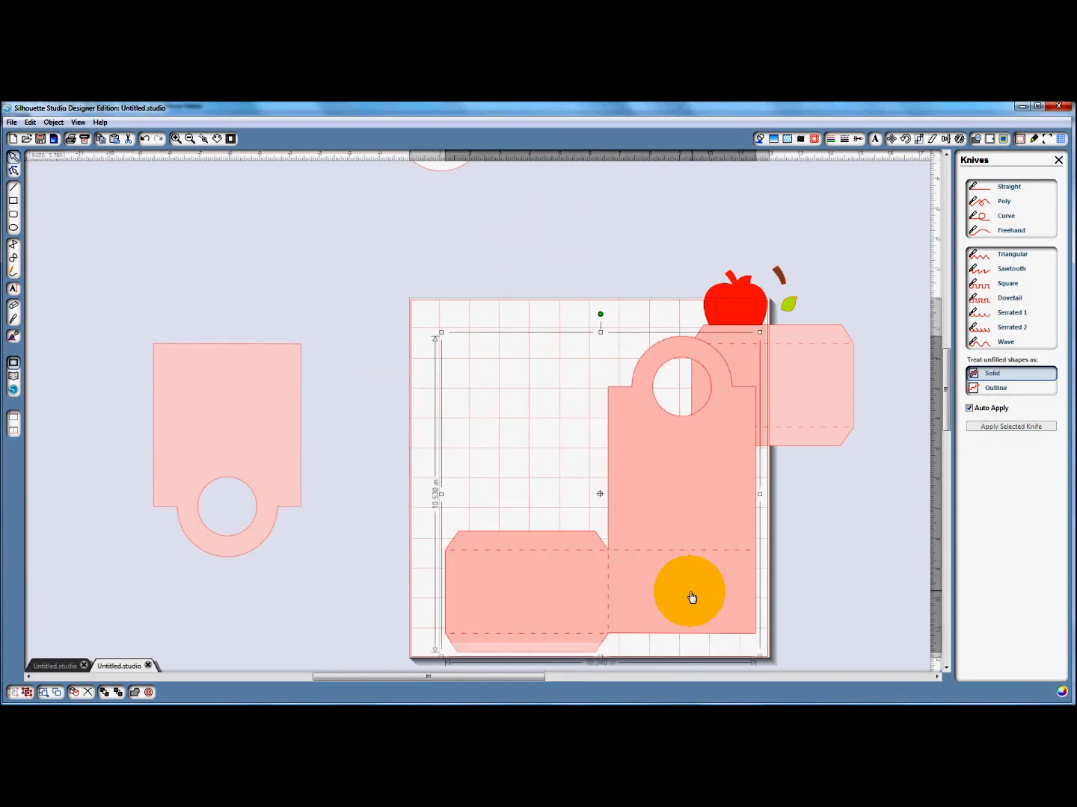
left_click_drag(691, 598, 689, 593)
left_click(832, 414)
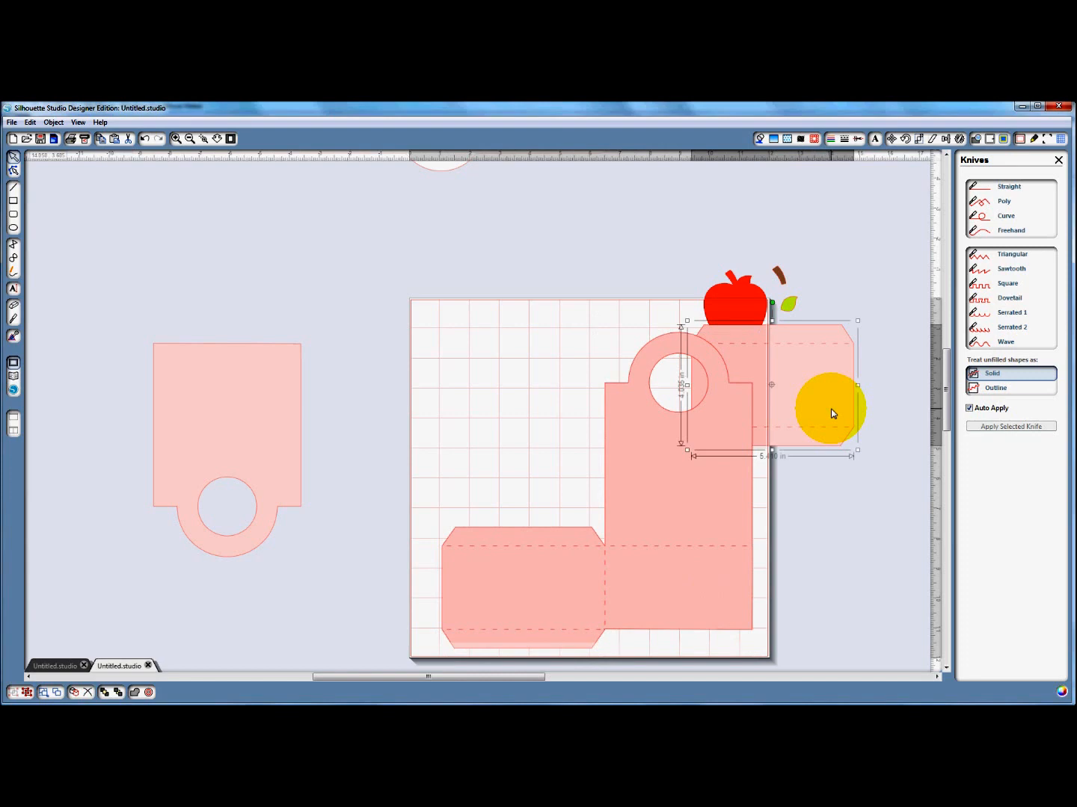
left_click_drag(833, 413, 910, 595)
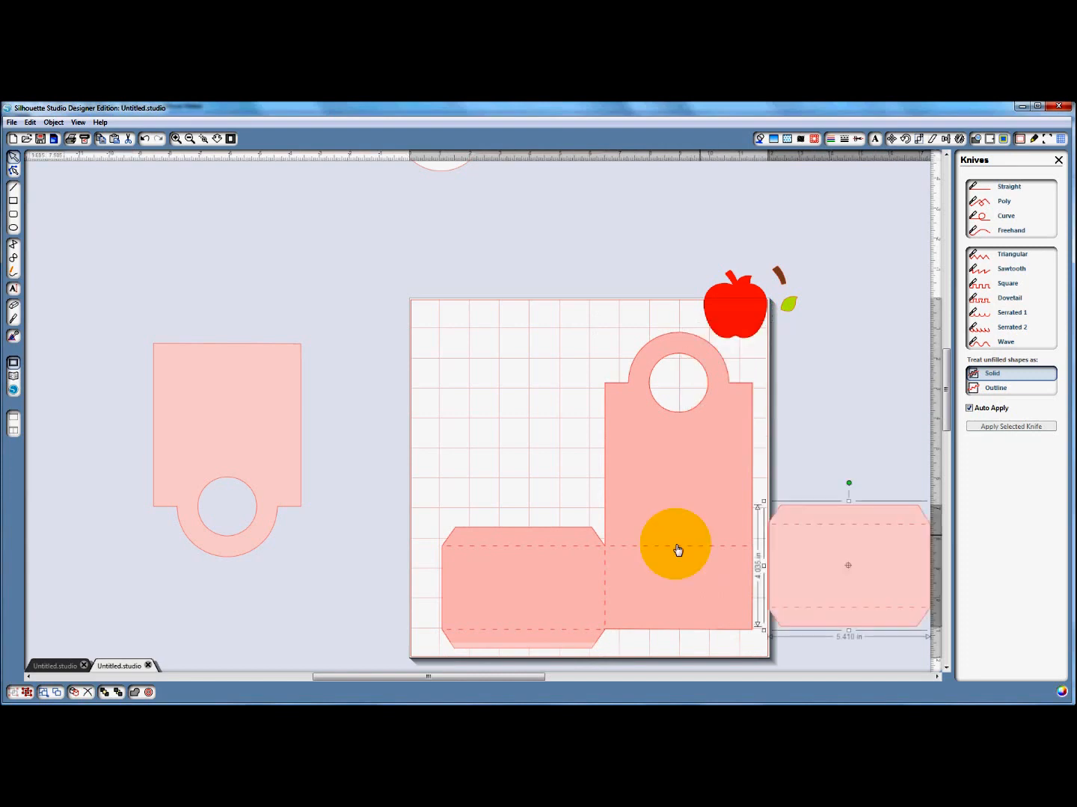
Shift the L-shaped piece up and left, and place the cut-off side panel just beside its lower right edge with the fold lines level
left_click_drag(678, 550, 630, 479)
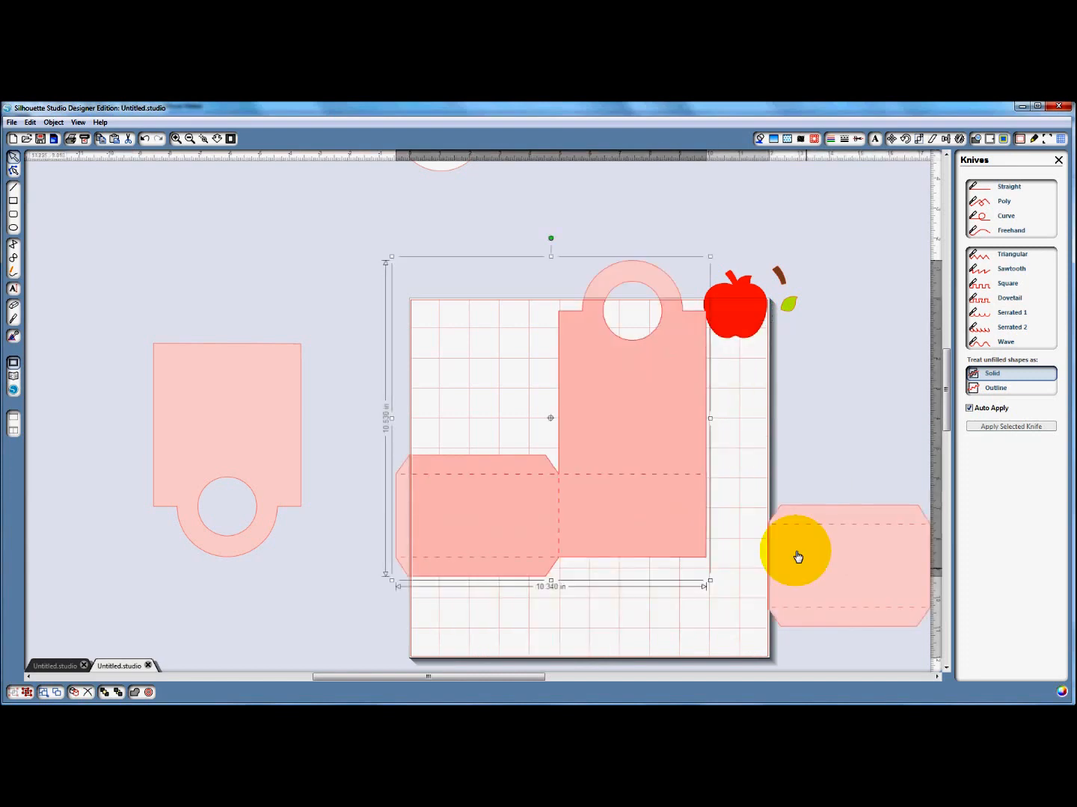
left_click_drag(797, 557, 752, 521)
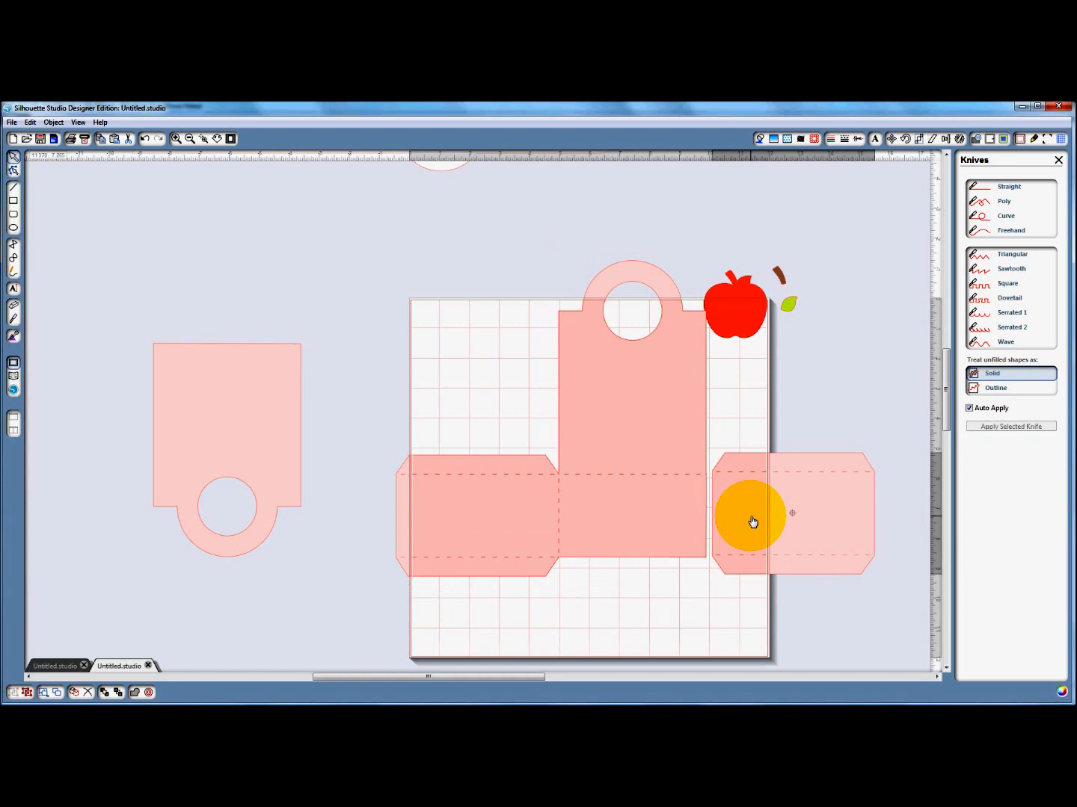
left_click_drag(753, 521, 751, 522)
left_click(227, 450)
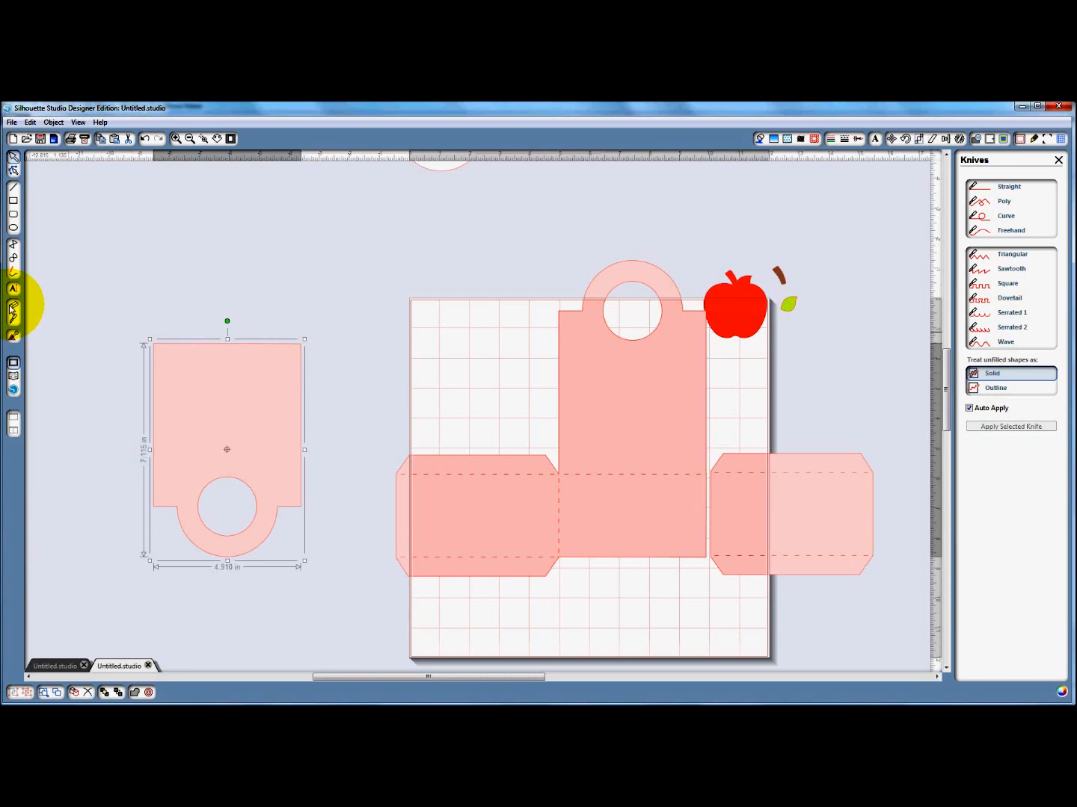
left_click(13, 202)
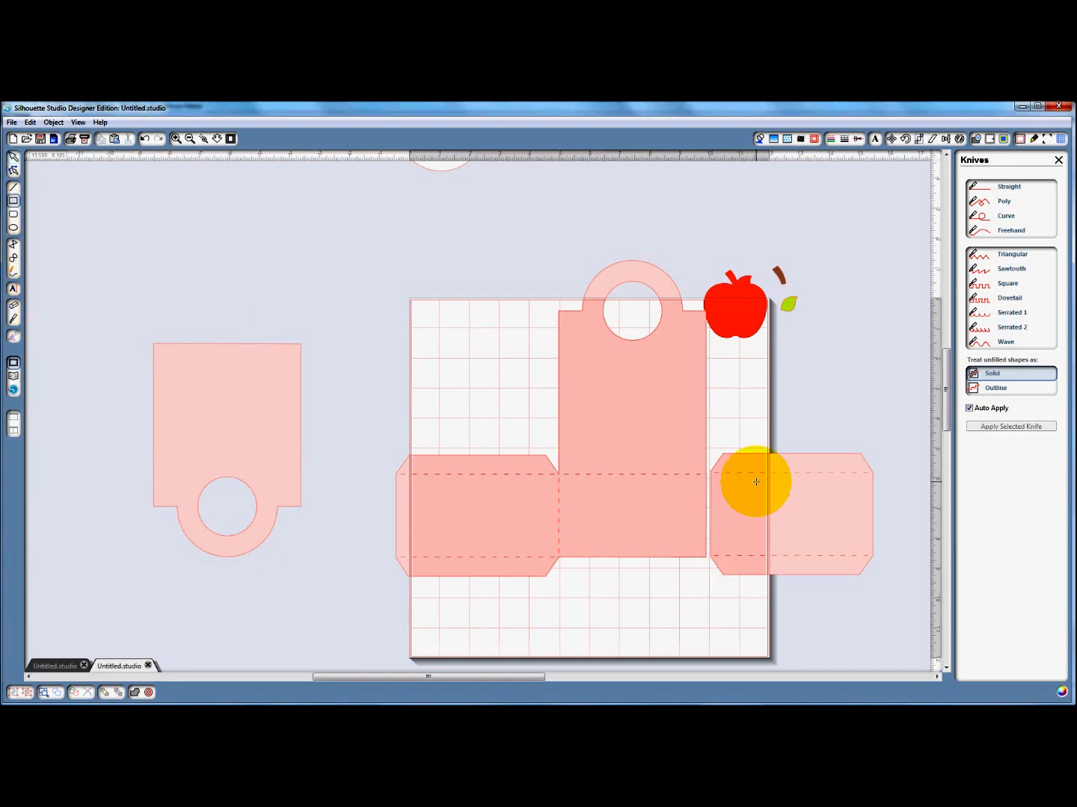
left_click(13, 158)
Align the bottom edges of the L-shaped piece and the cut-off side panel
left_click(777, 537)
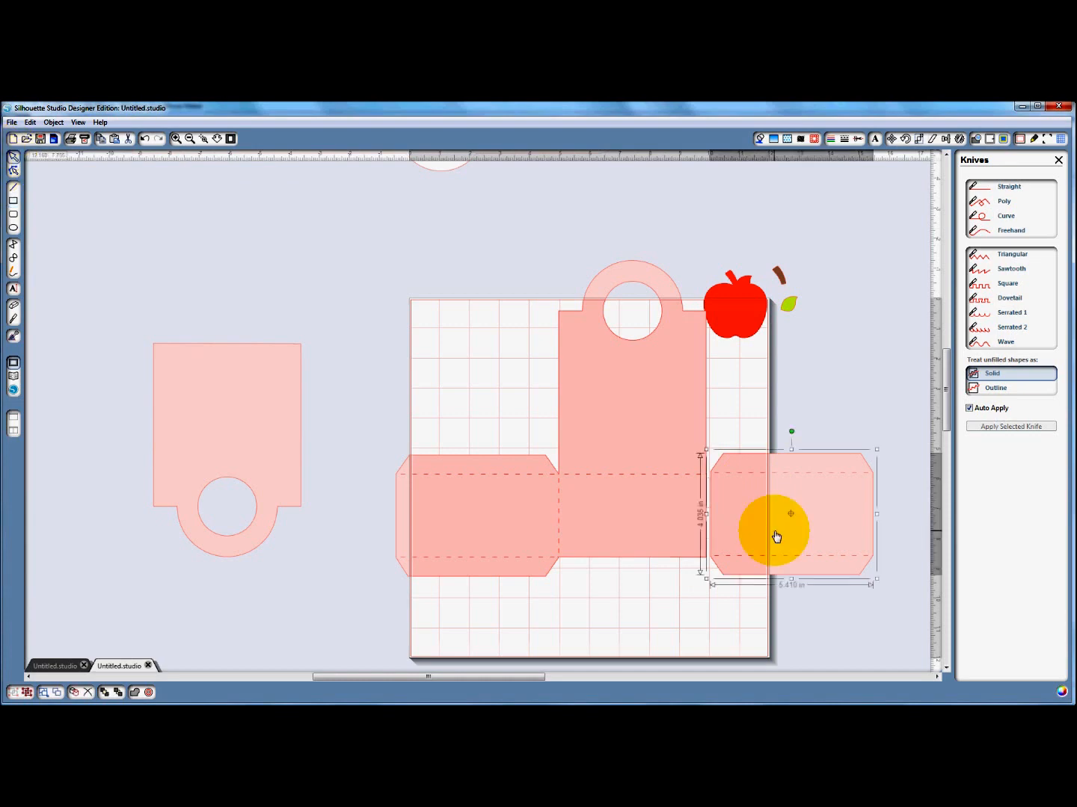
left_click(632, 522)
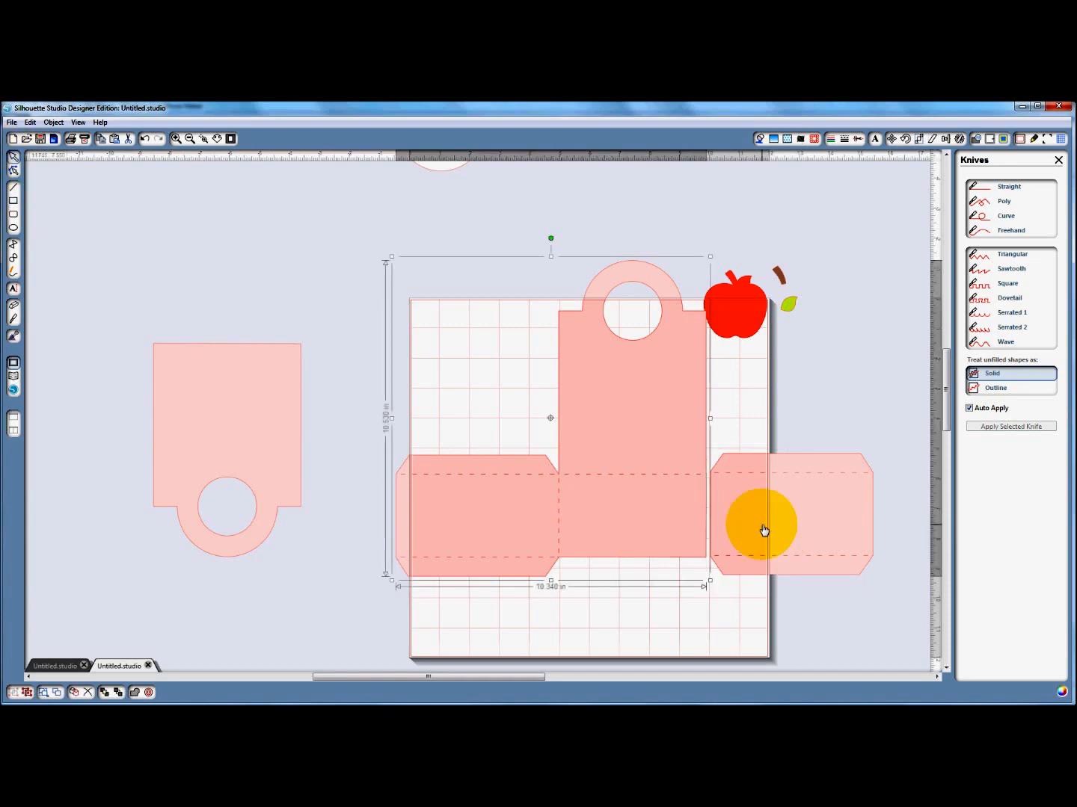
left_click(770, 525)
left_click(625, 529, "shift")
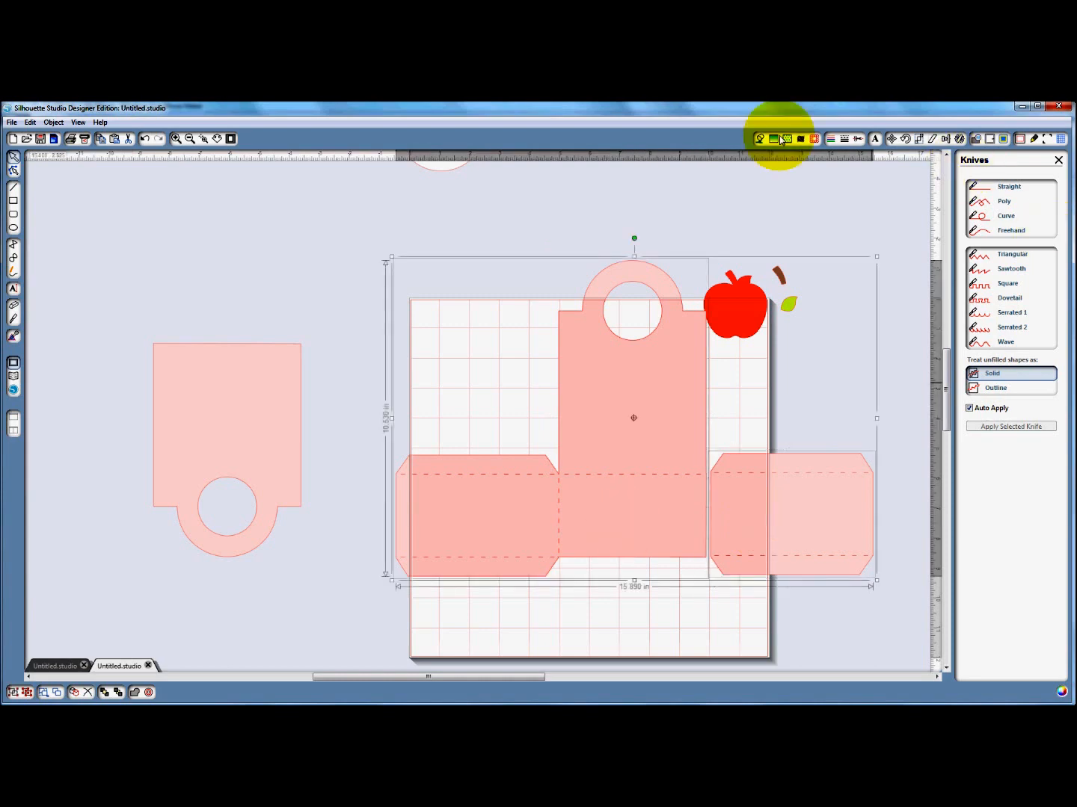
left_click(918, 139)
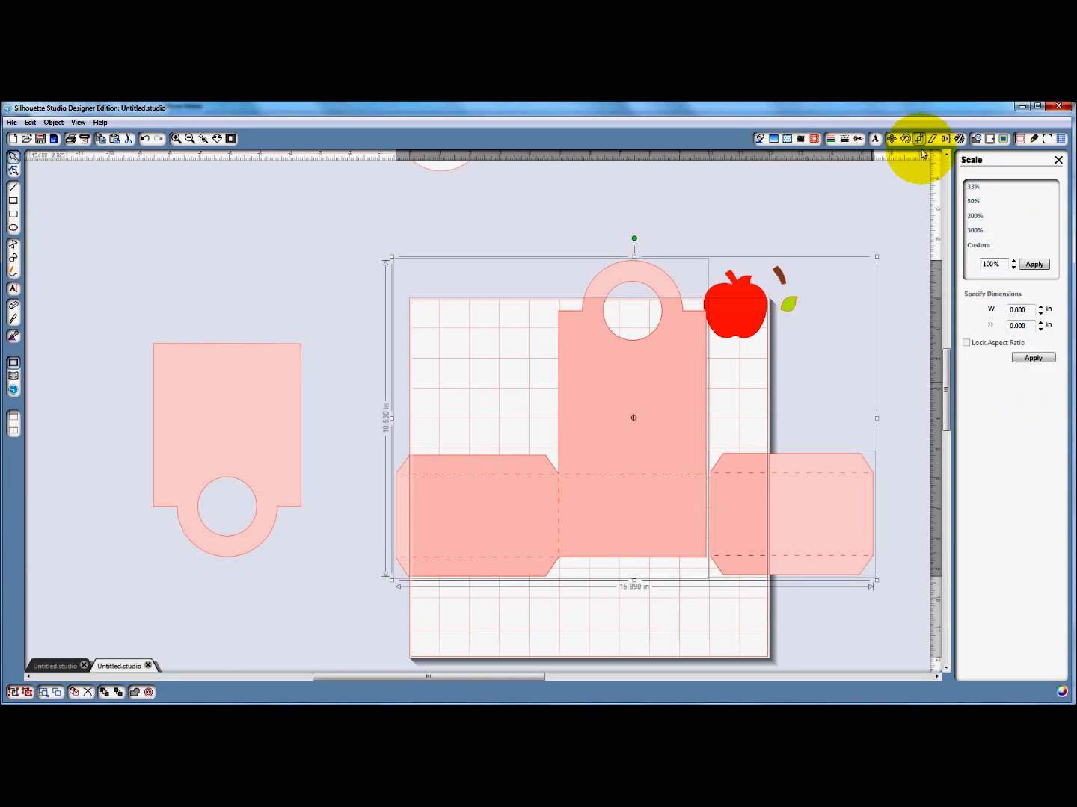
left_click(945, 139)
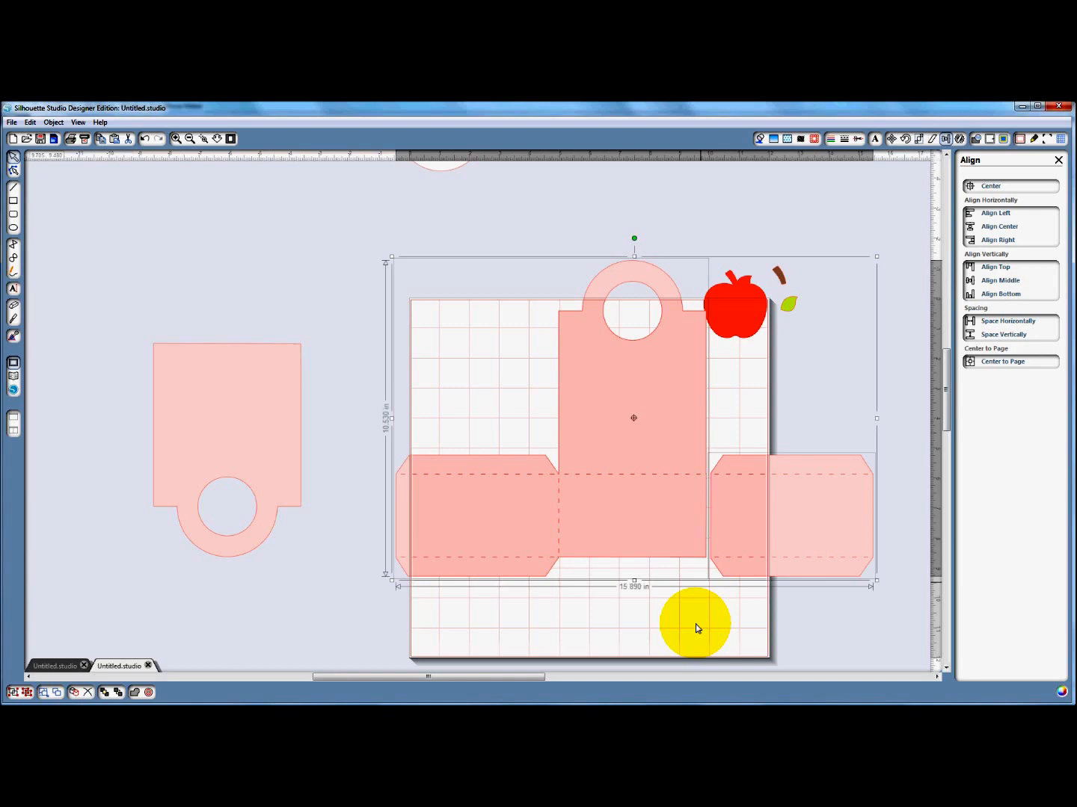
Nudge the side panel left until its edge meets the L-shaped piece's cut edge
left_click(753, 535)
key("Left")
key("Left")
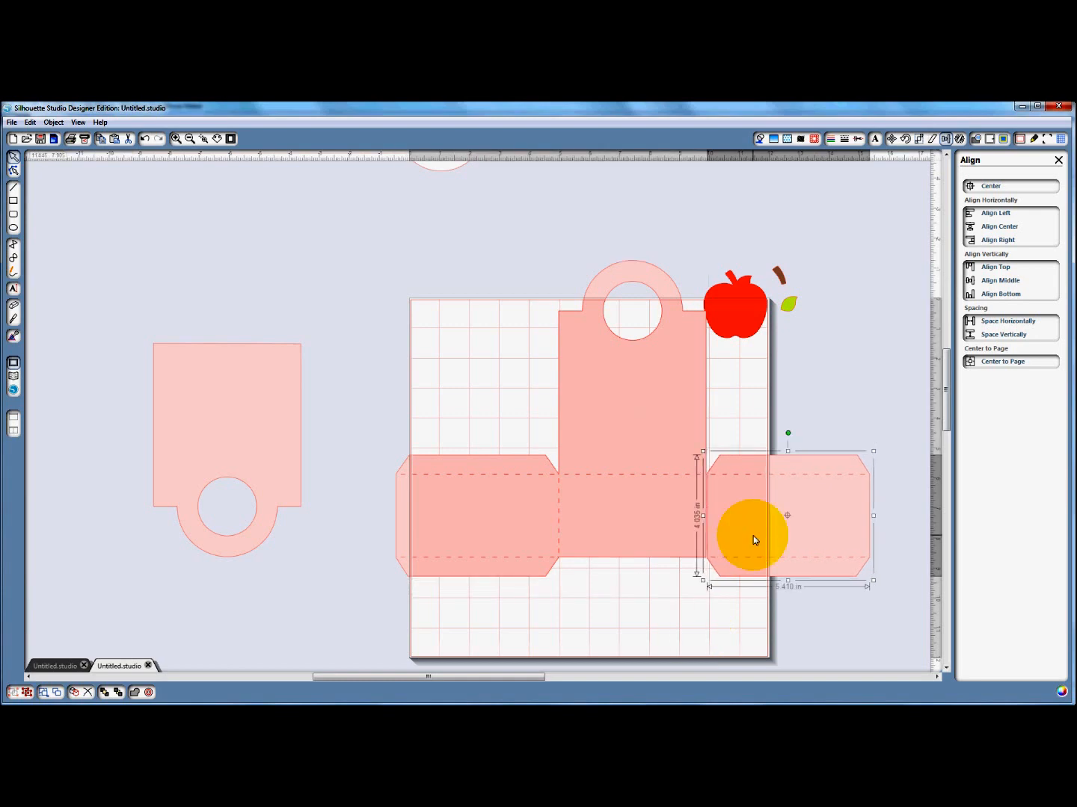
key("Left")
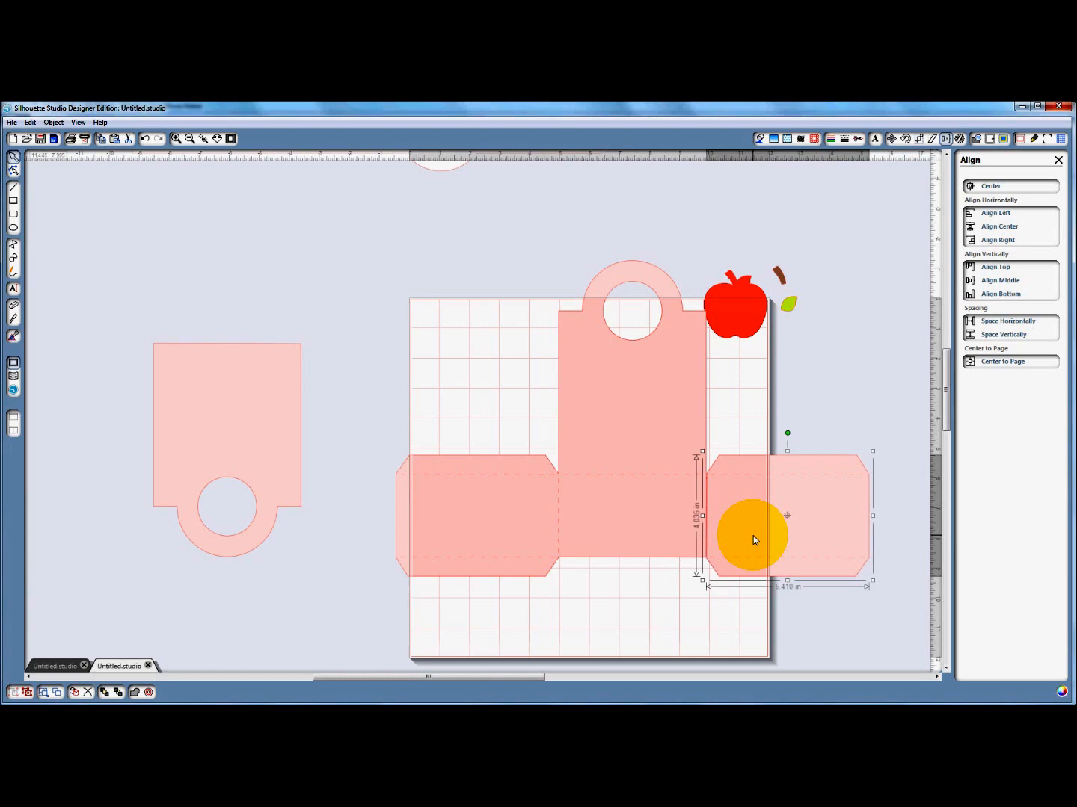
Fill the side panel with a darker coral red to set it apart from the L-shaped piece
left_click(759, 138)
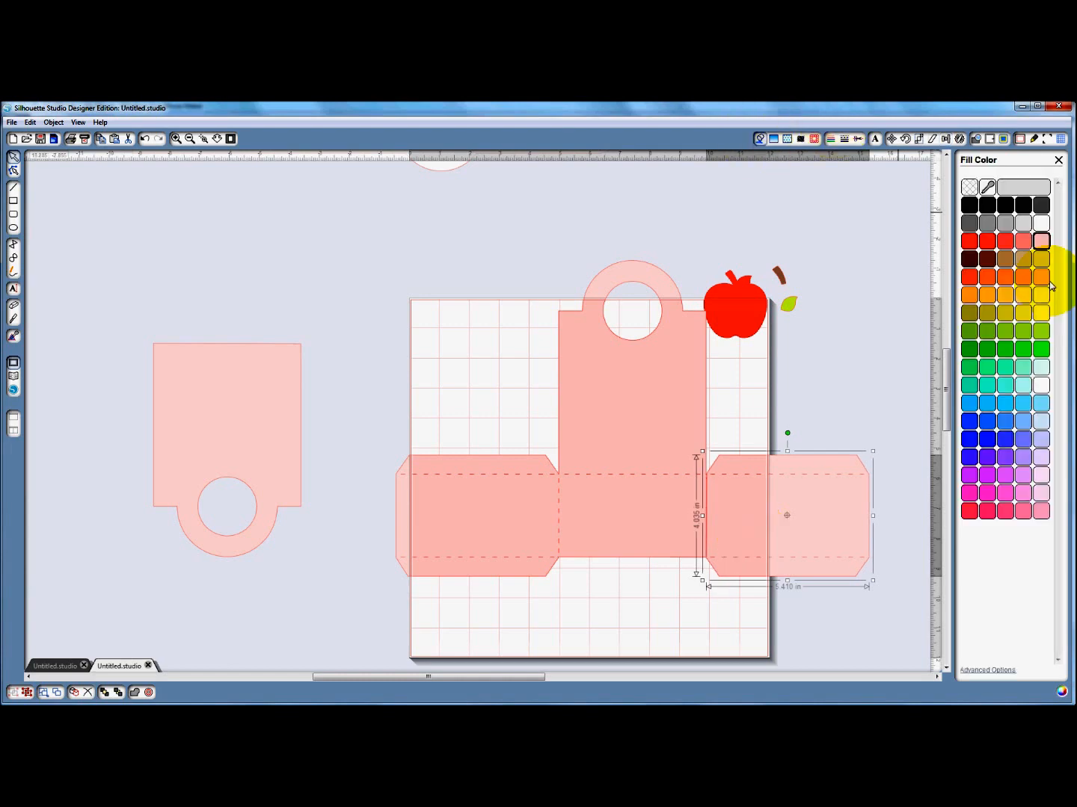
left_click(1023, 240)
left_click(711, 514)
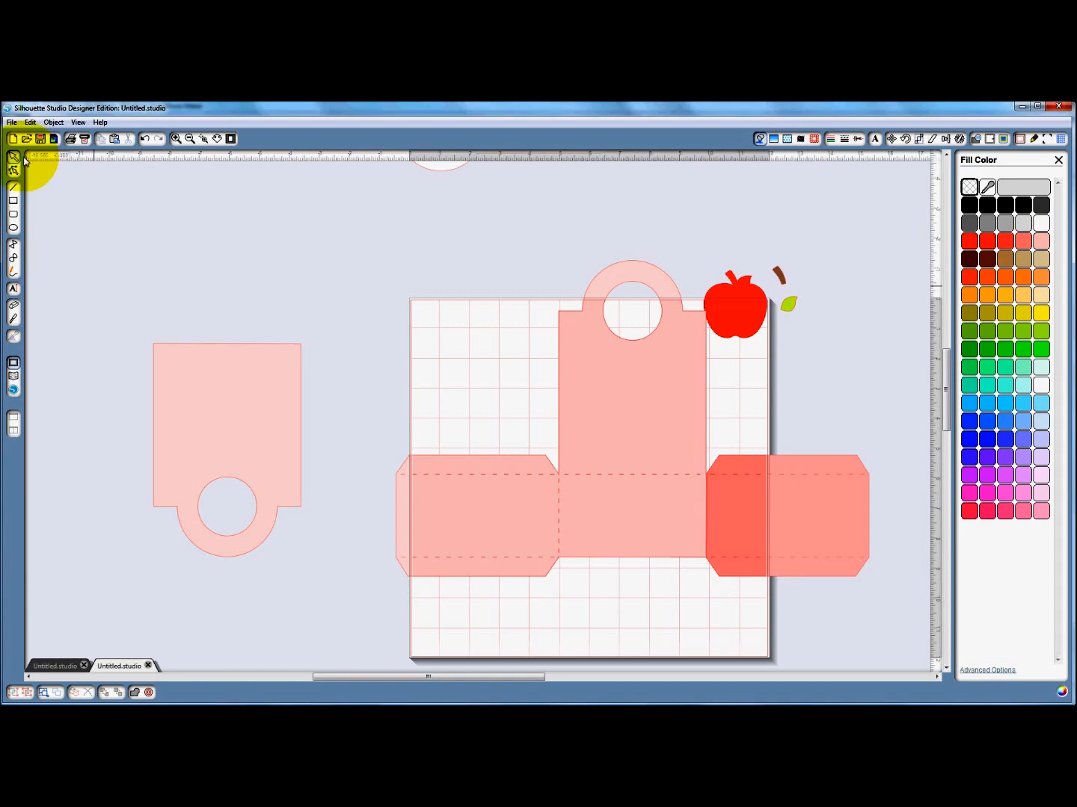
Draw a rectangle about 0.85 x 2.85 in over the seam between the two pieces, spanning the fold lines
left_click(12, 200)
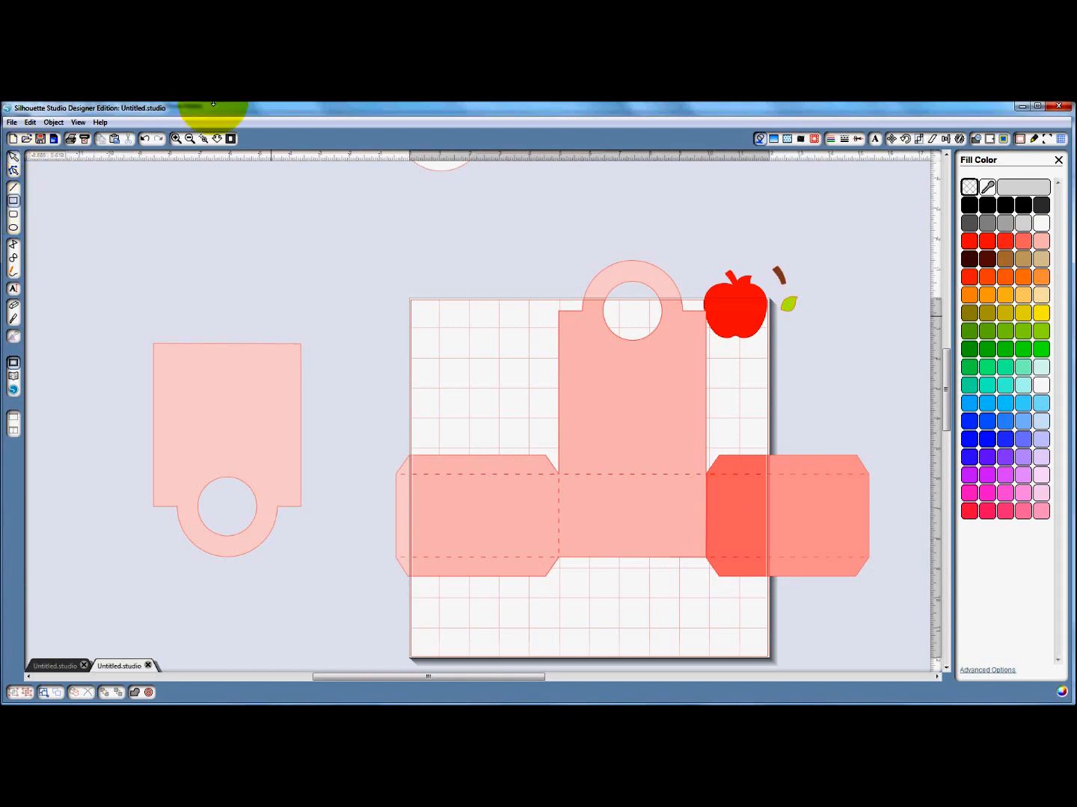
left_click(175, 139)
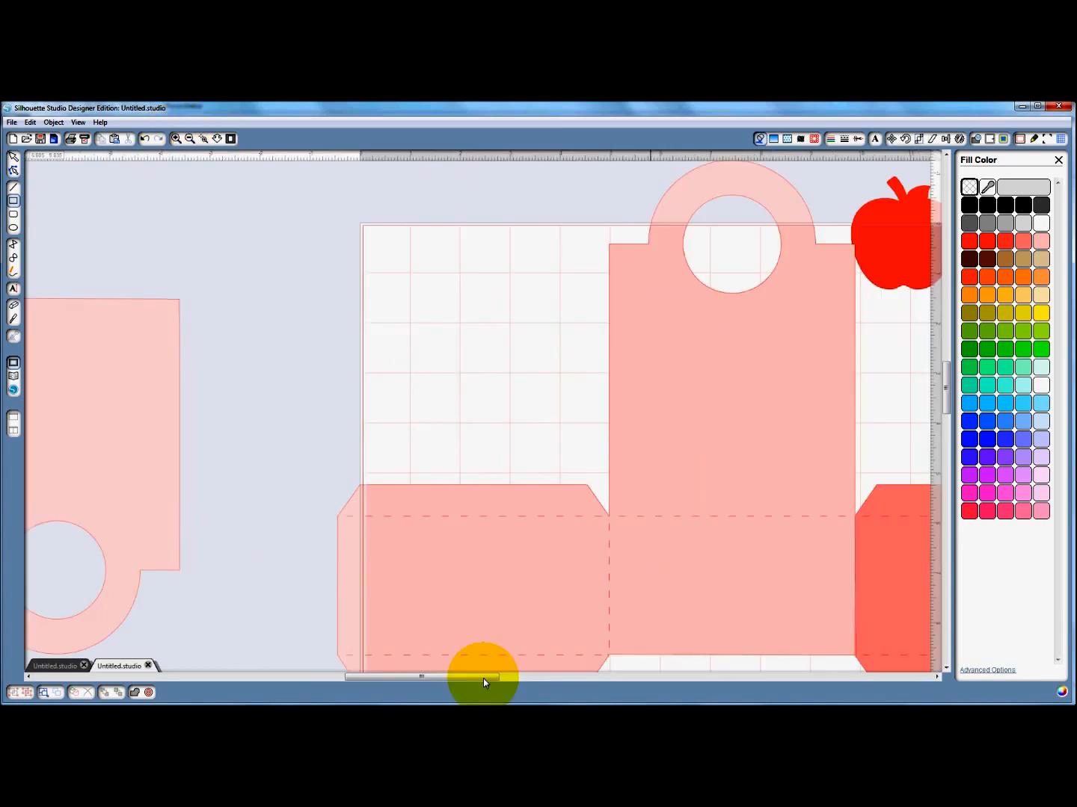
left_click_drag(483, 678, 595, 678)
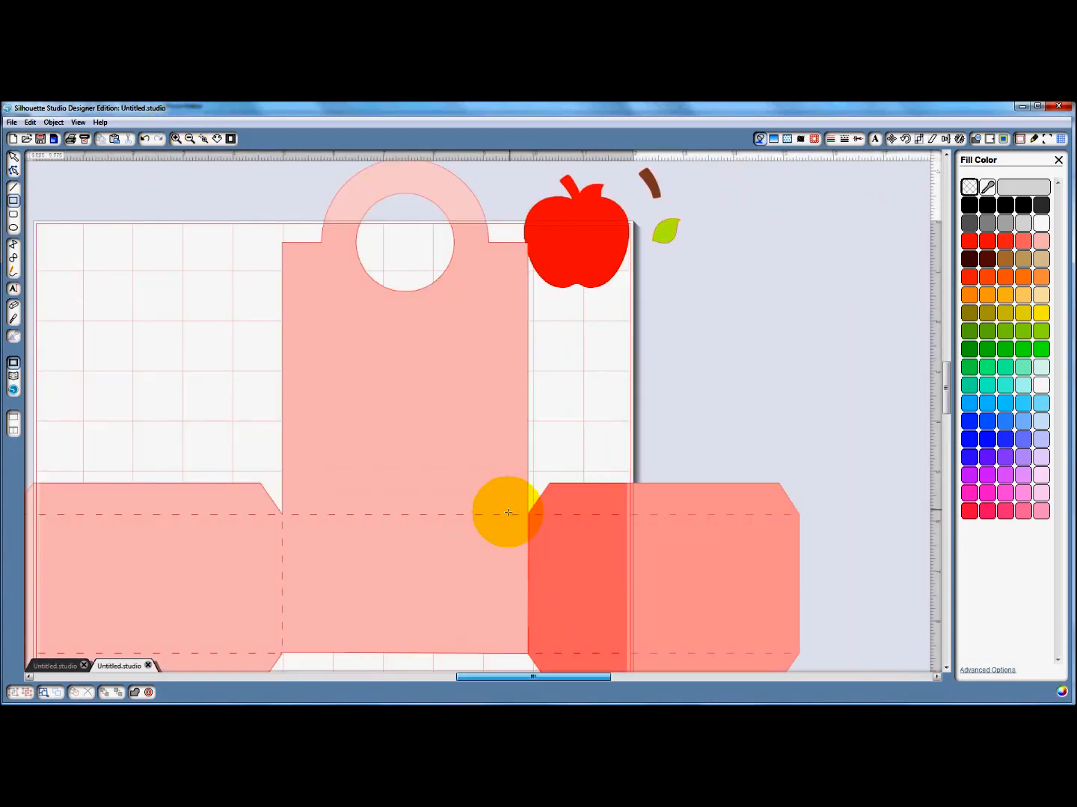
left_click_drag(509, 512, 551, 655)
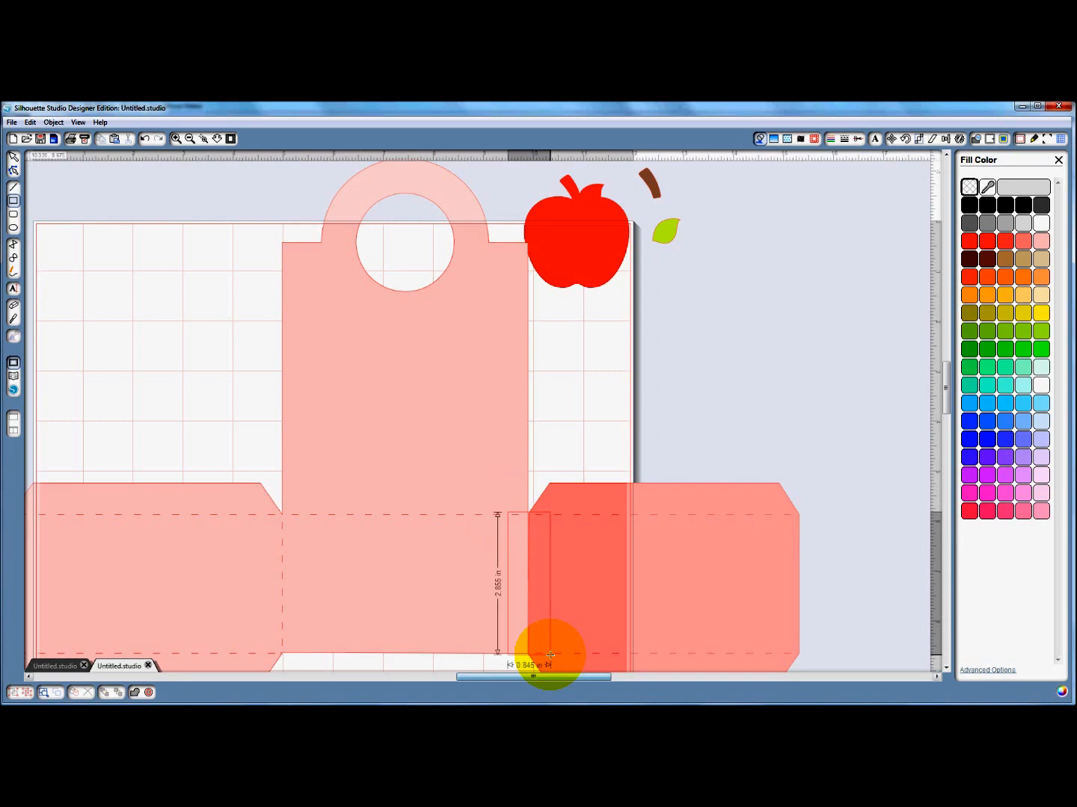
left_click_drag(550, 655, 551, 655)
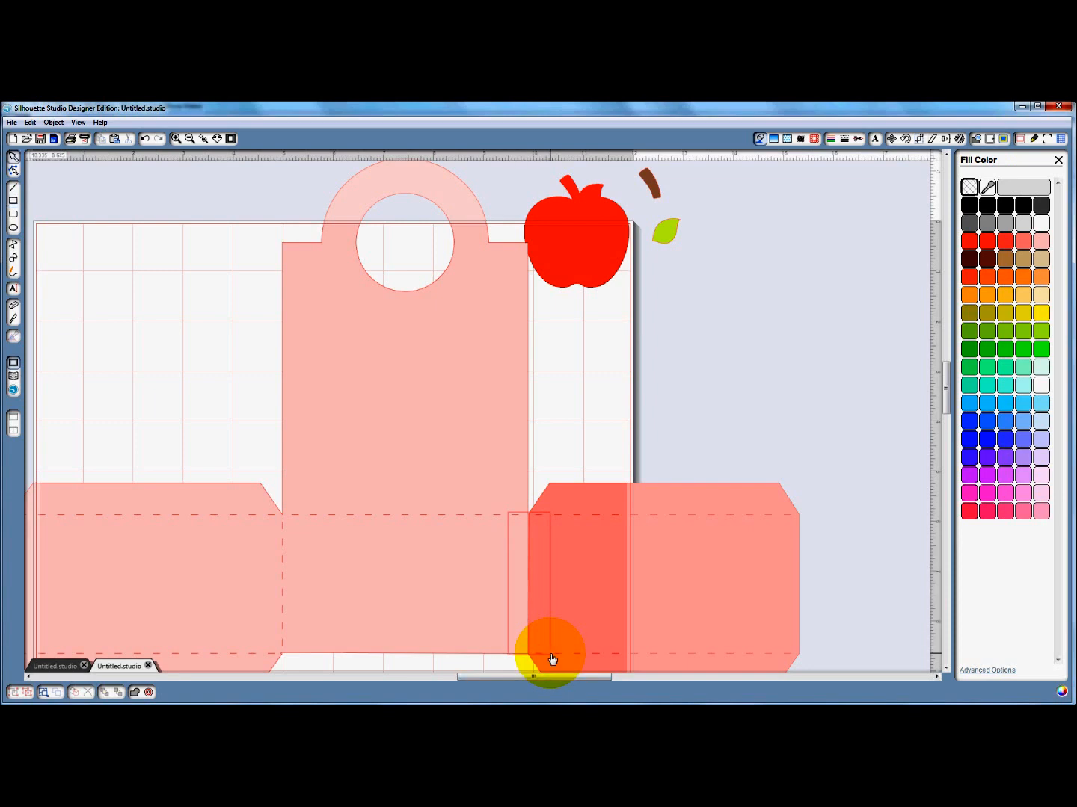
Move the L-shaped piece left, clear of the seam rectangle, and fill the rectangle with green
left_click(513, 563)
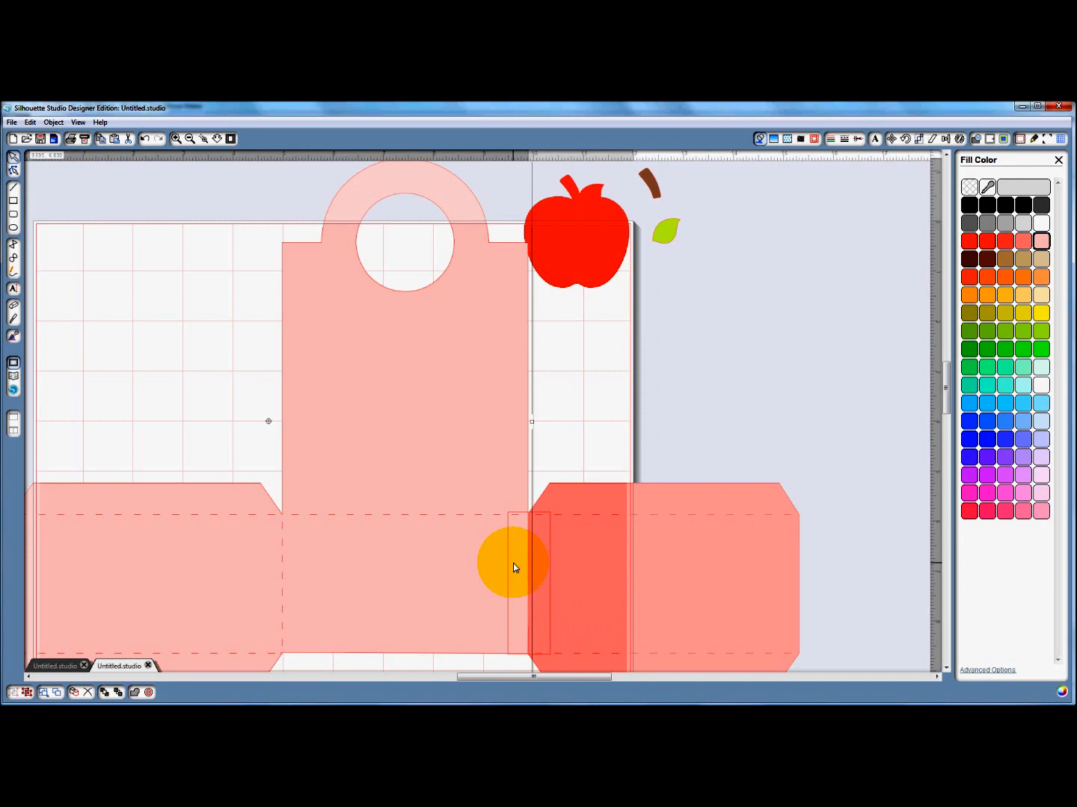
left_click(767, 581)
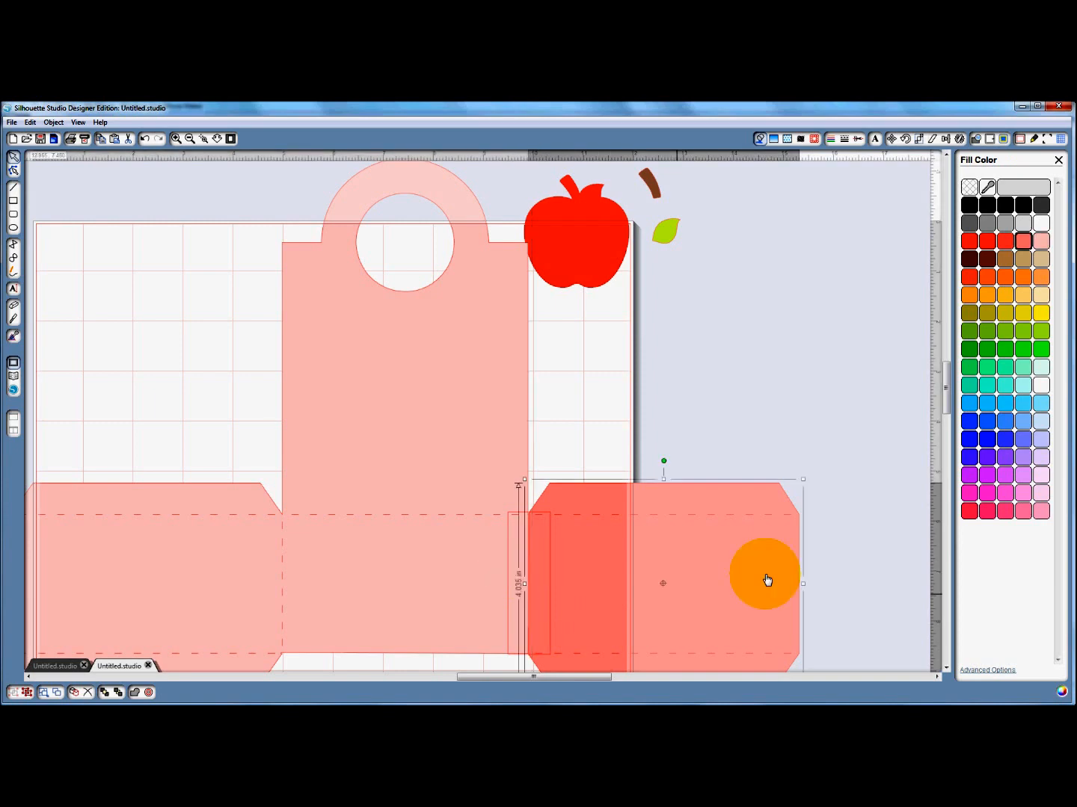
left_click(515, 608)
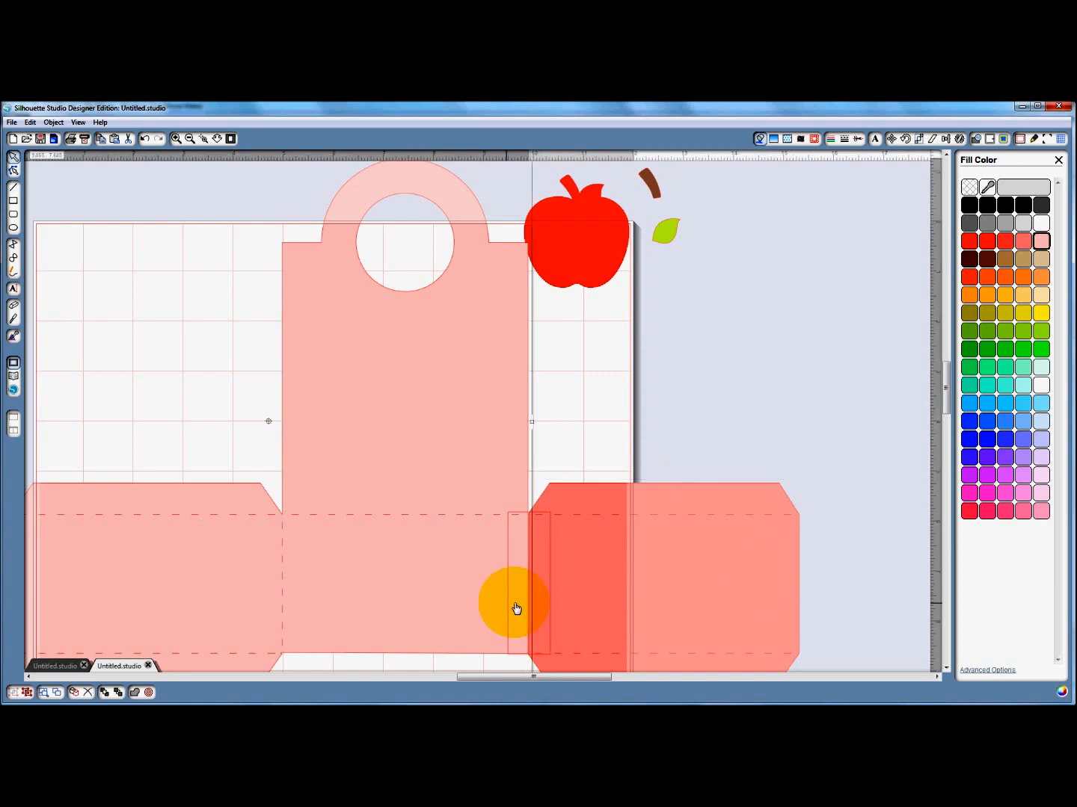
key("ctrl+z")
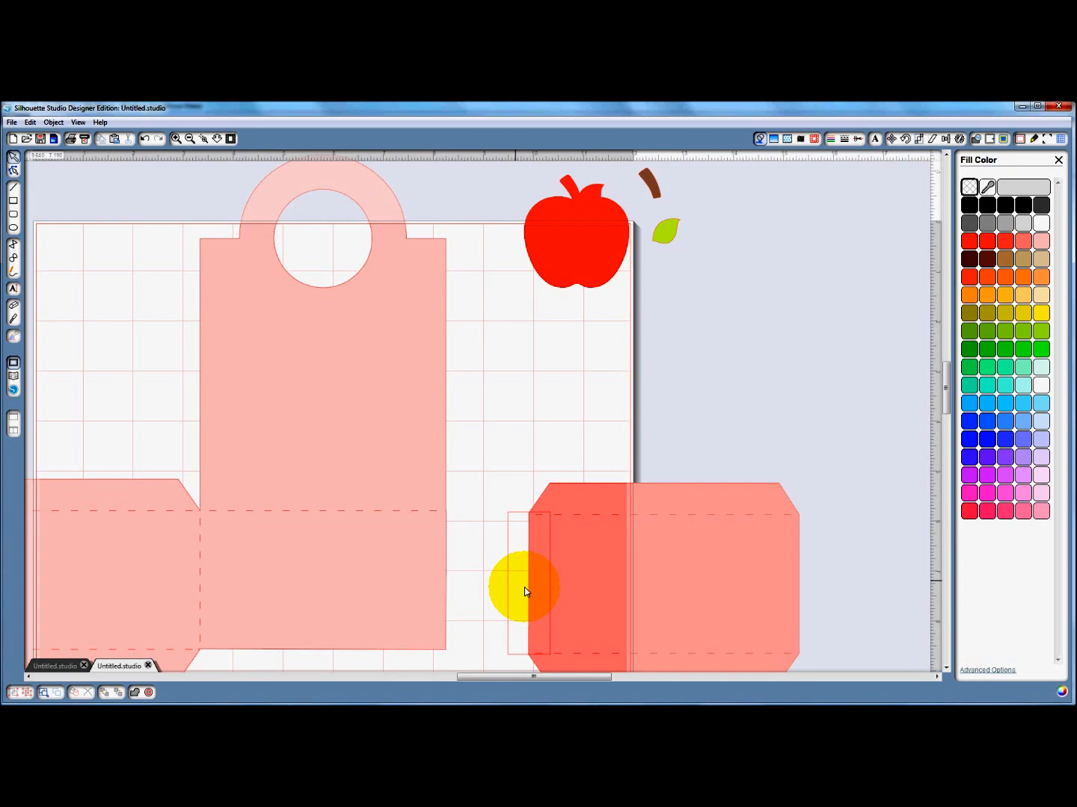
left_click(508, 614)
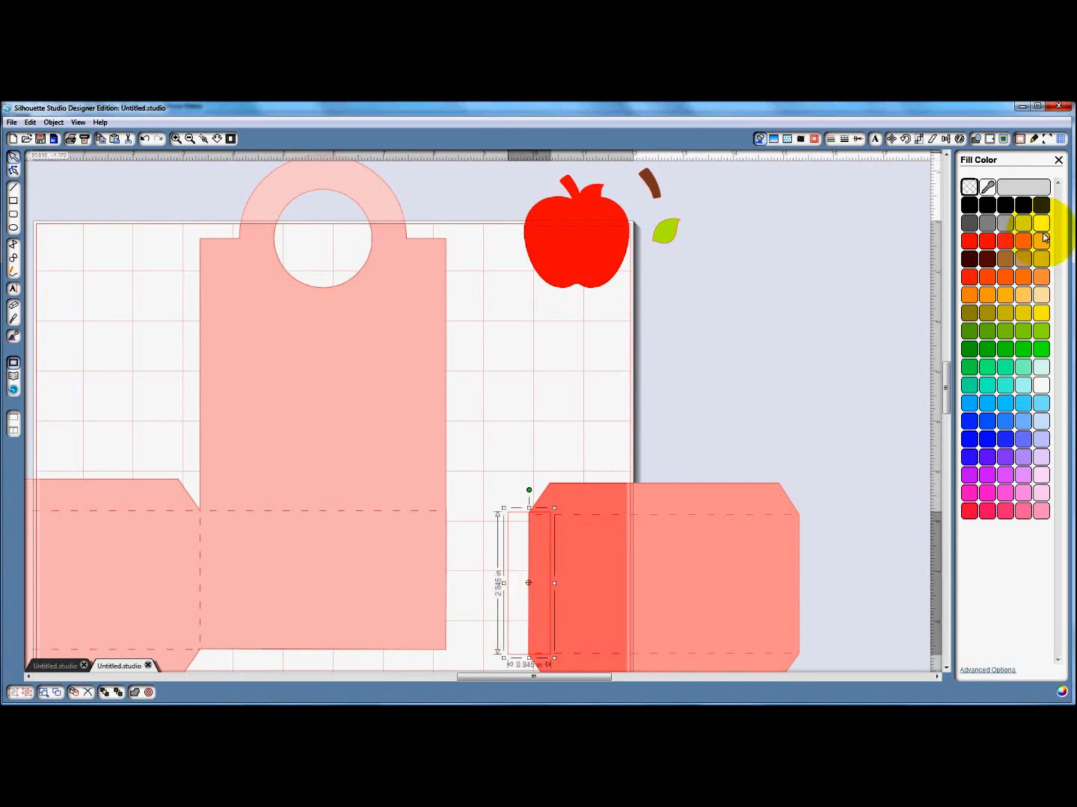
left_click(1041, 331)
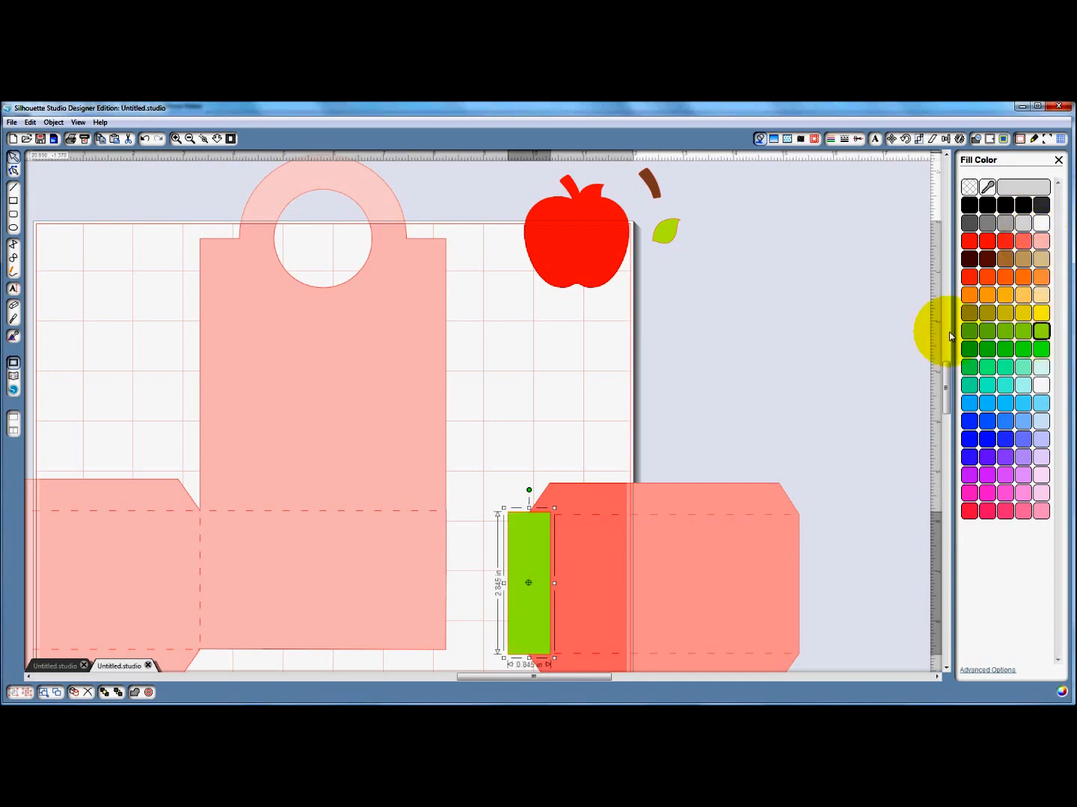
Weld the green rectangle to the side panel as a glue tab and group the panel with its fold lines
left_click(512, 583)
left_click(514, 586)
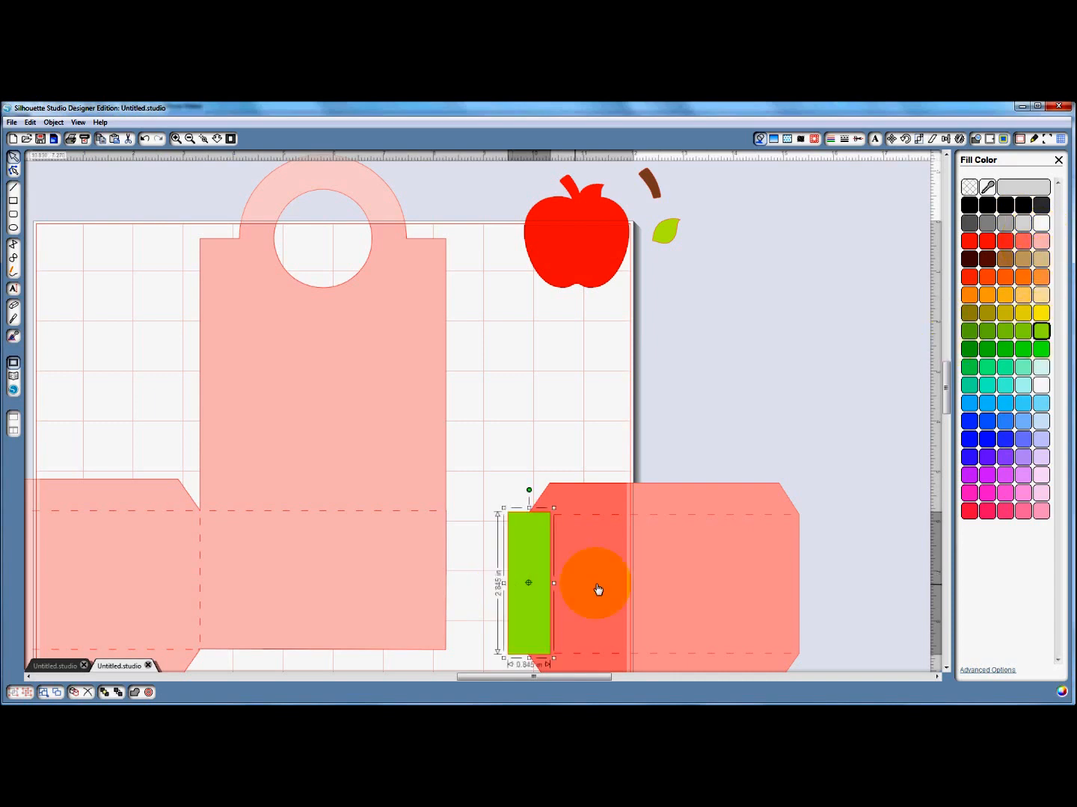
left_click(601, 588, "shift")
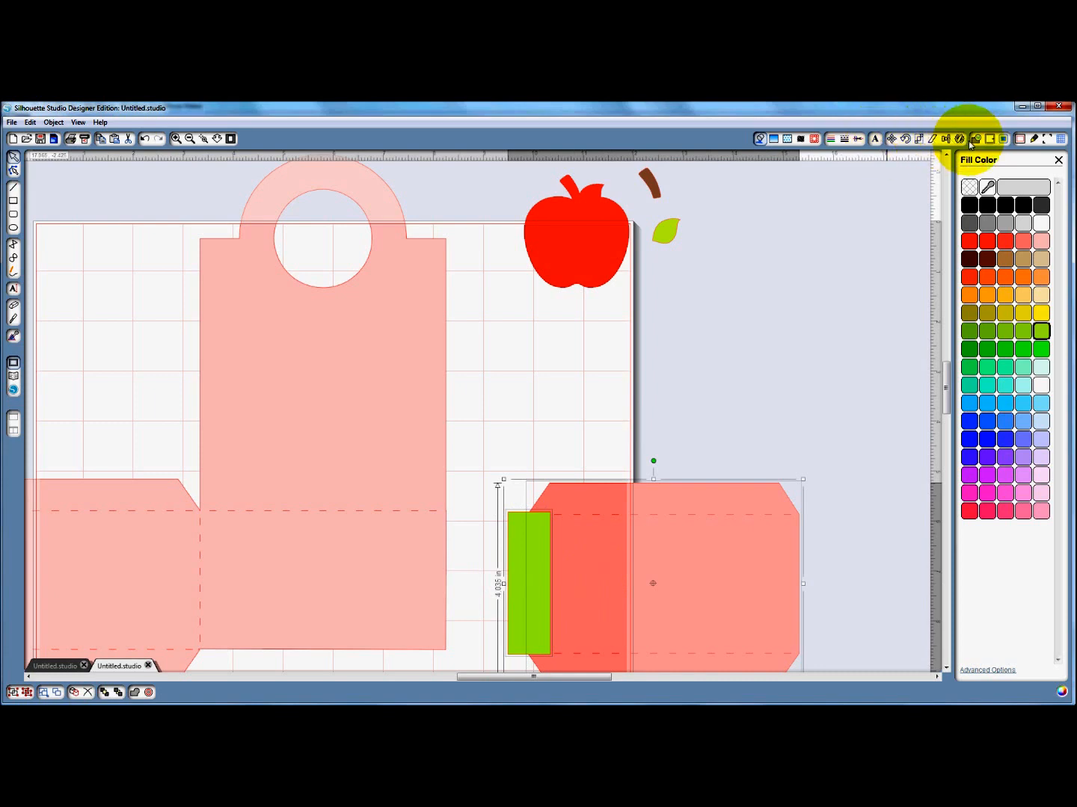
left_click(974, 138)
left_click(989, 186)
left_click(696, 581)
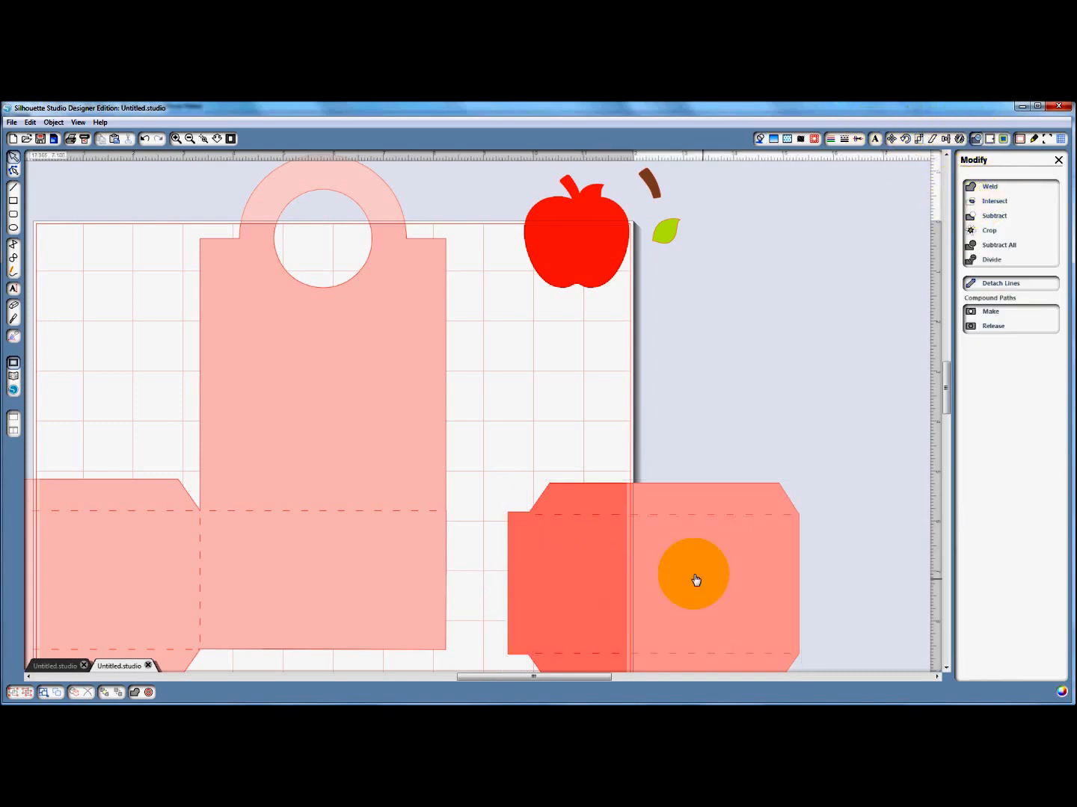
left_click_drag(459, 421, 834, 684)
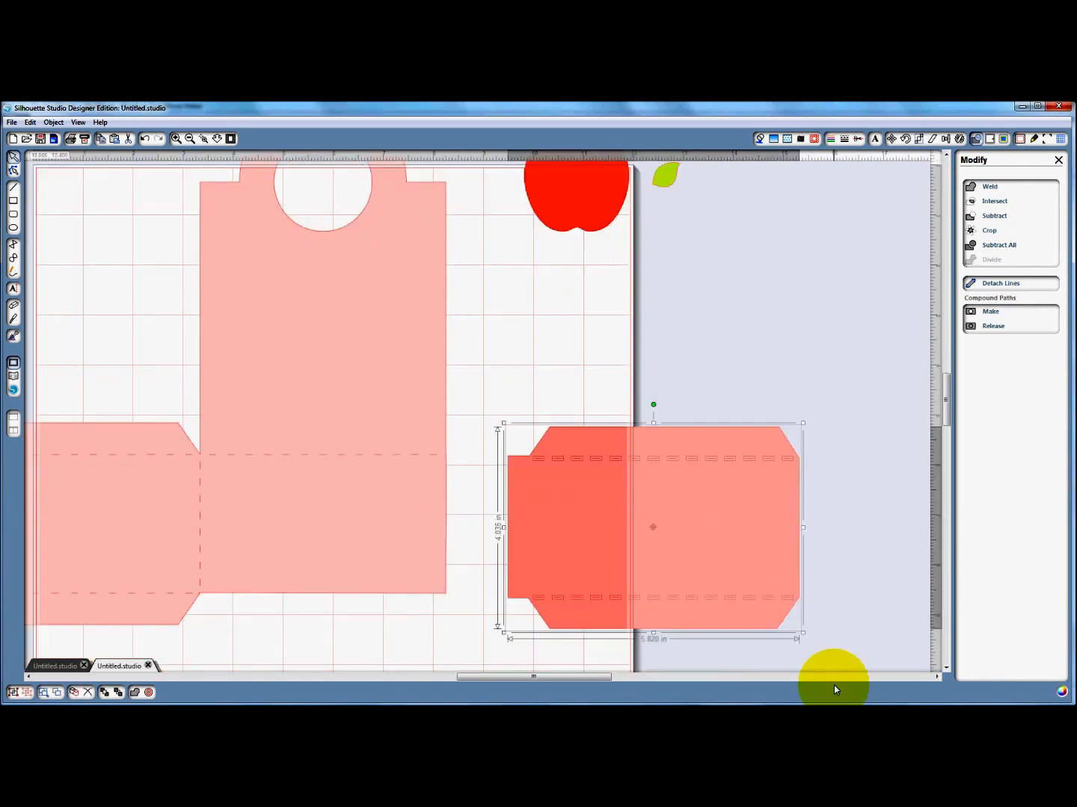
Move the L-shaped piece back beside the tabbed side panel and align their bottom edges
left_click(329, 505)
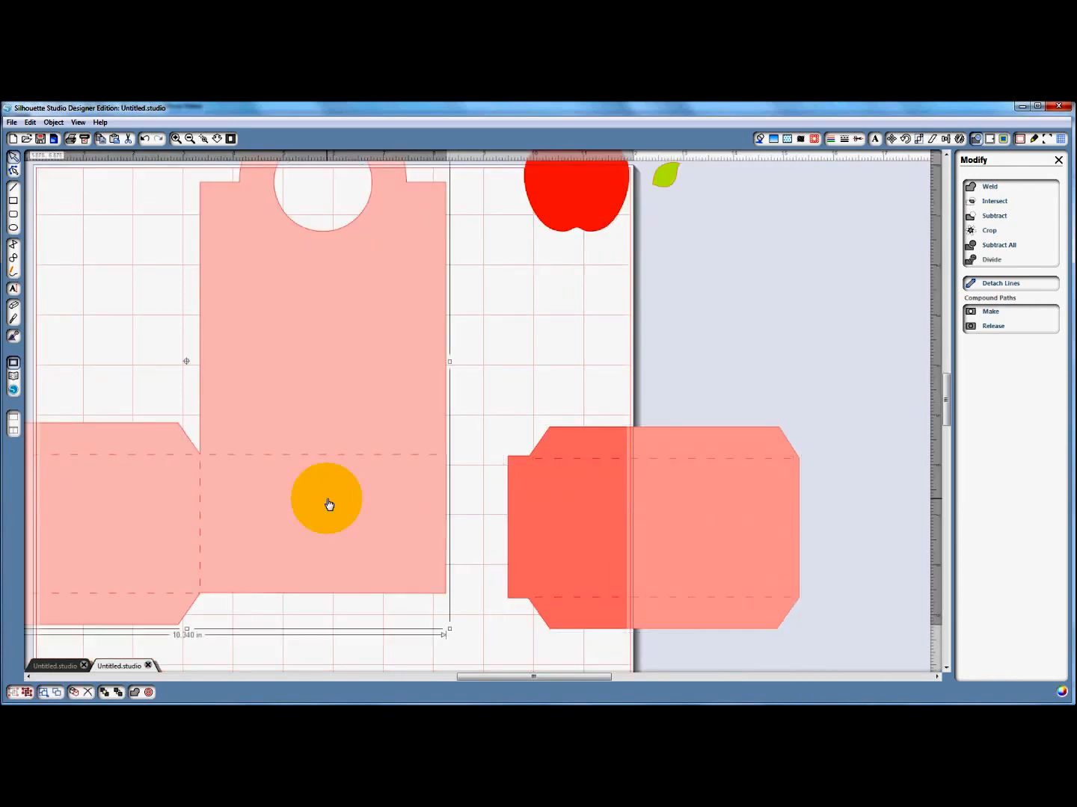
left_click_drag(329, 505, 631, 551)
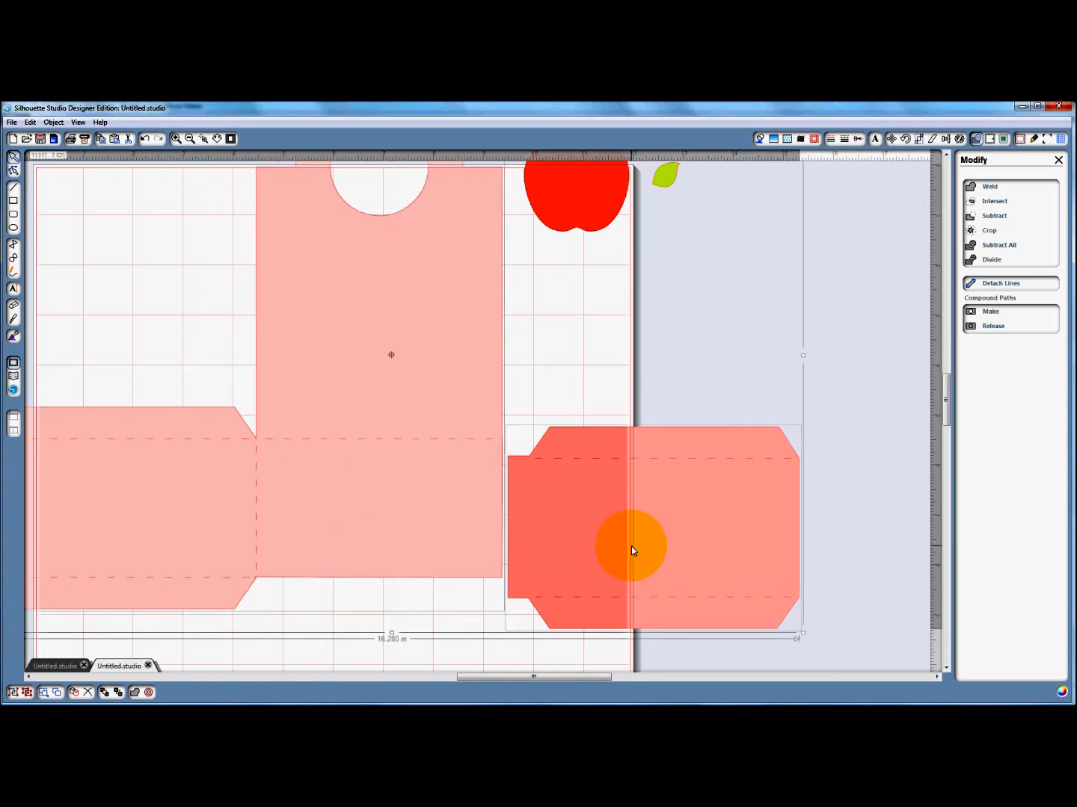
left_click(919, 140)
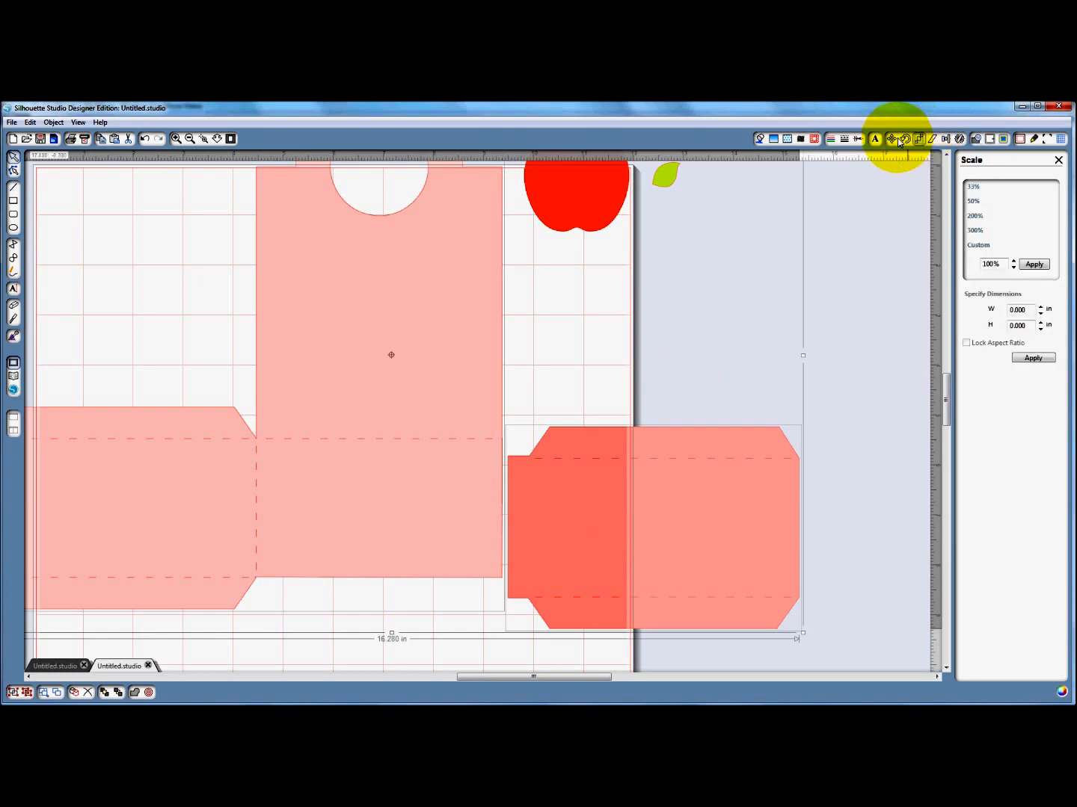
left_click(946, 138)
left_click(1016, 292)
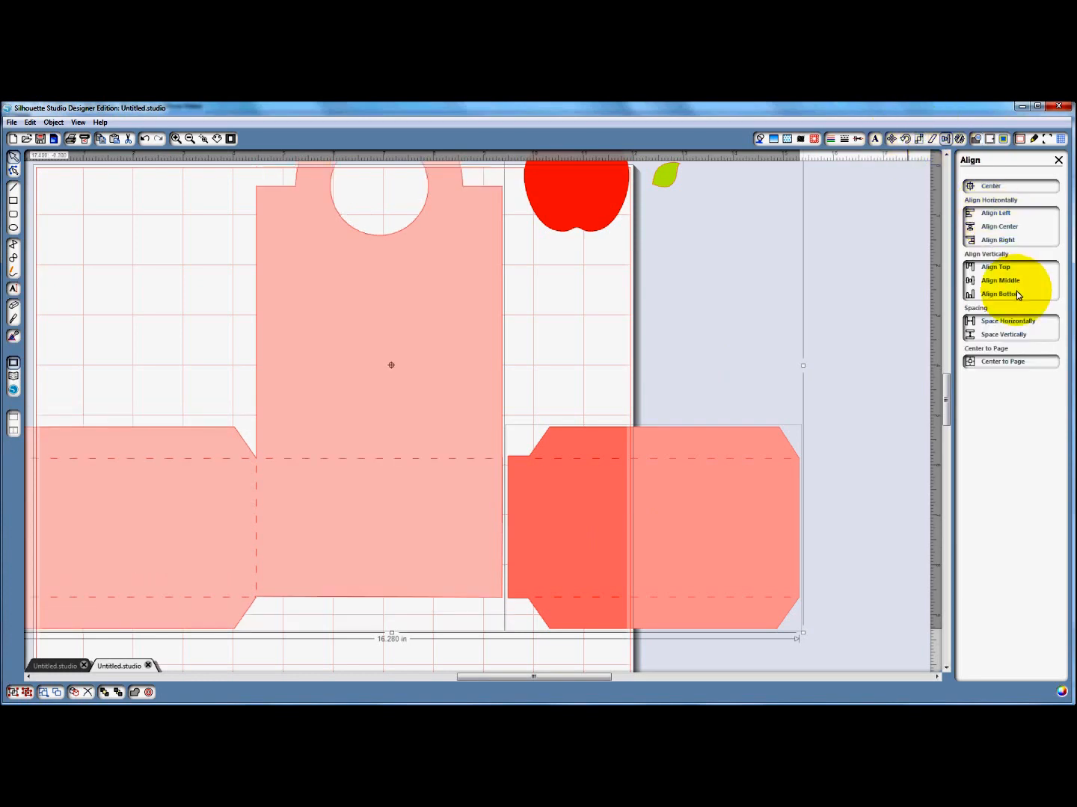
Nudge the side panel left until its glue tab overlaps the L-shaped piece's cut edge
left_click(672, 552)
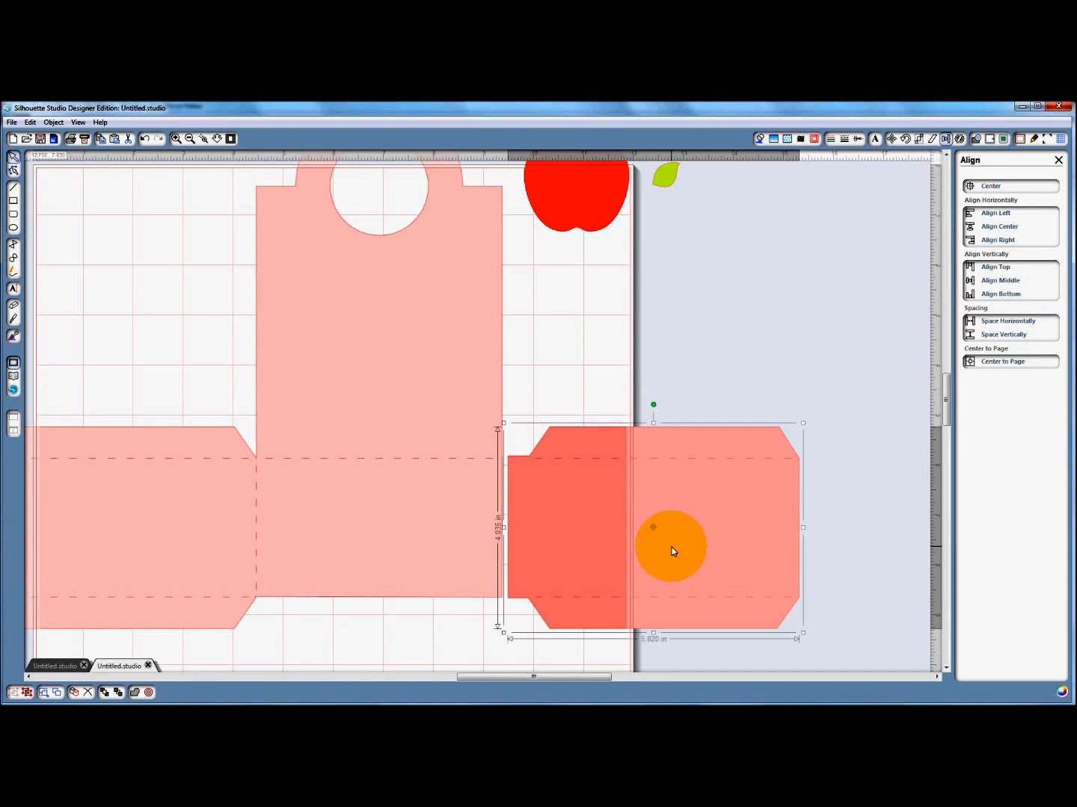
key("Left")
key("Left")
key("Left")
key("Left")
key("Left")
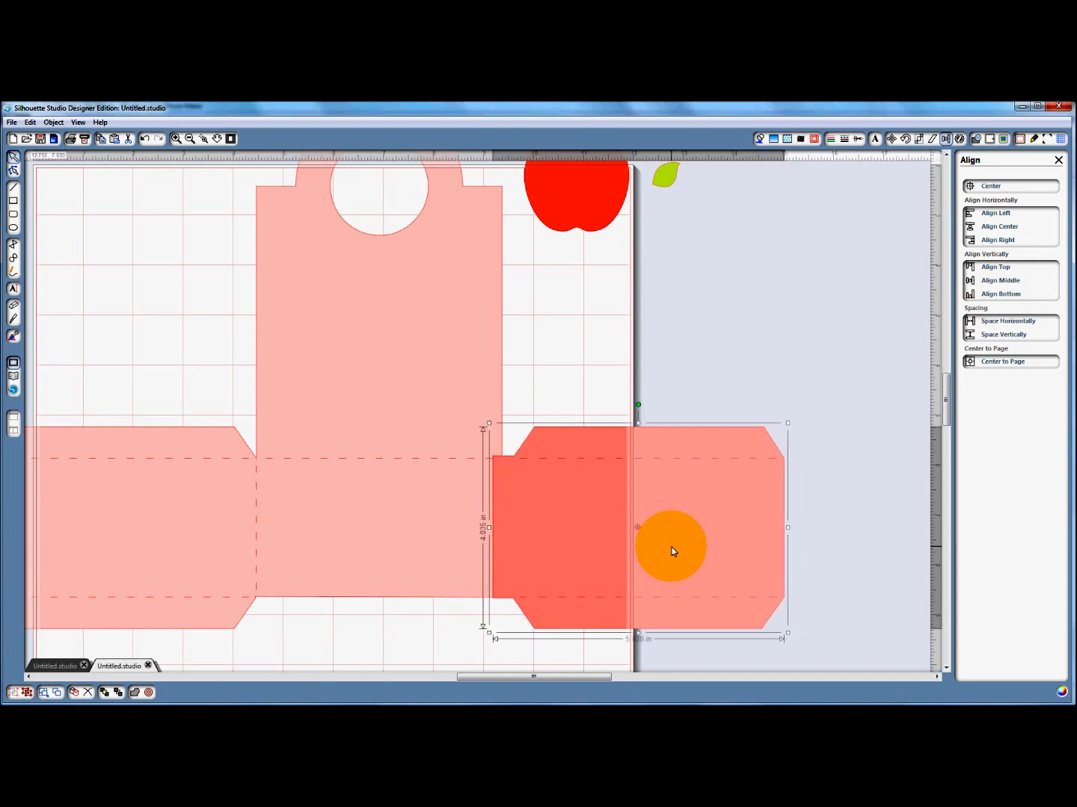
key("Left")
key("Left")
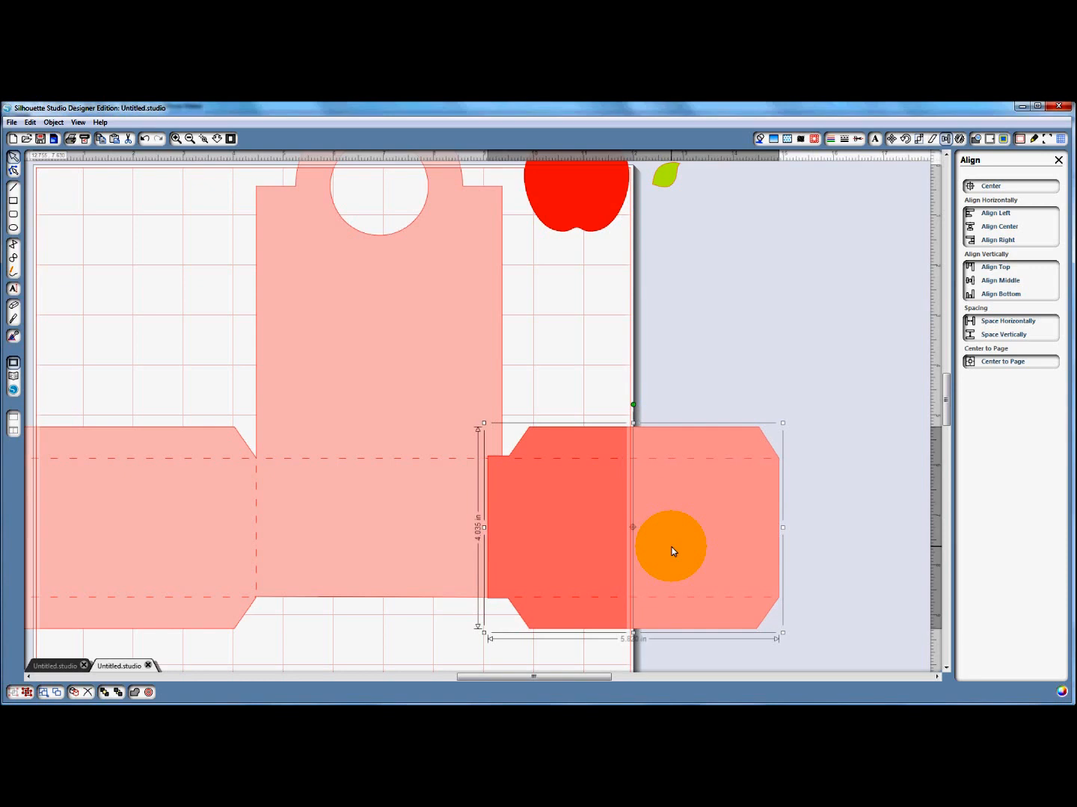
left_click_drag(541, 680, 505, 681)
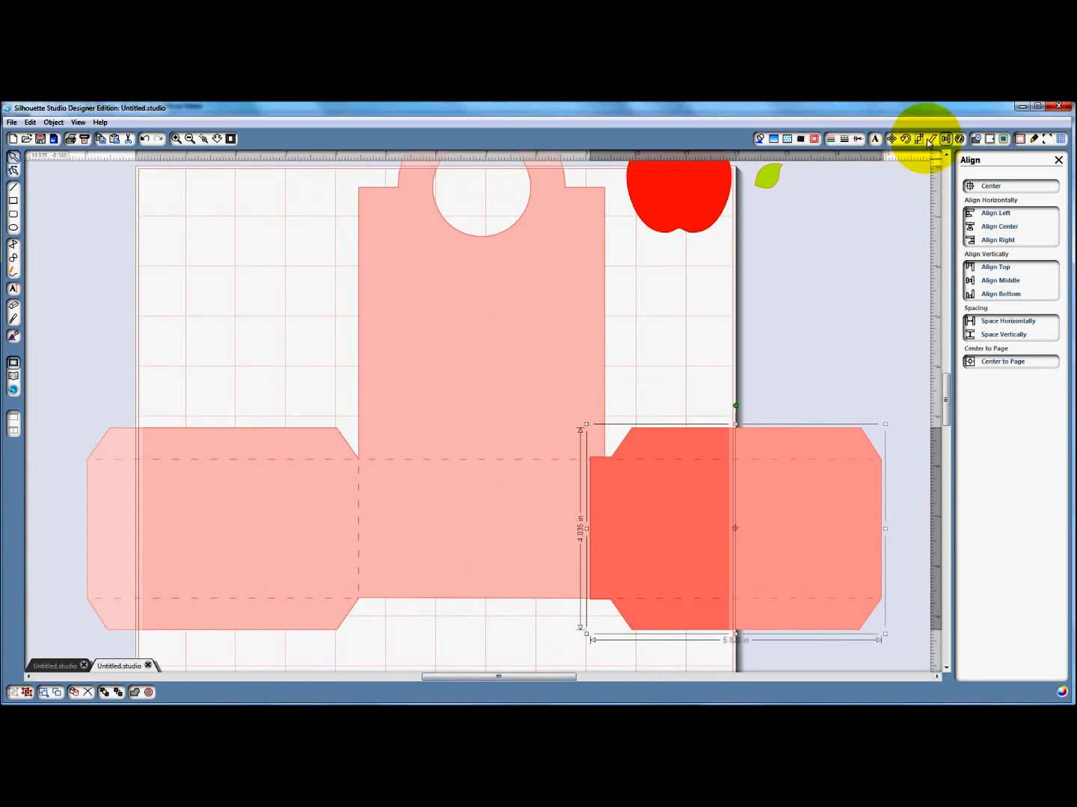
left_click(905, 139)
left_click(891, 139)
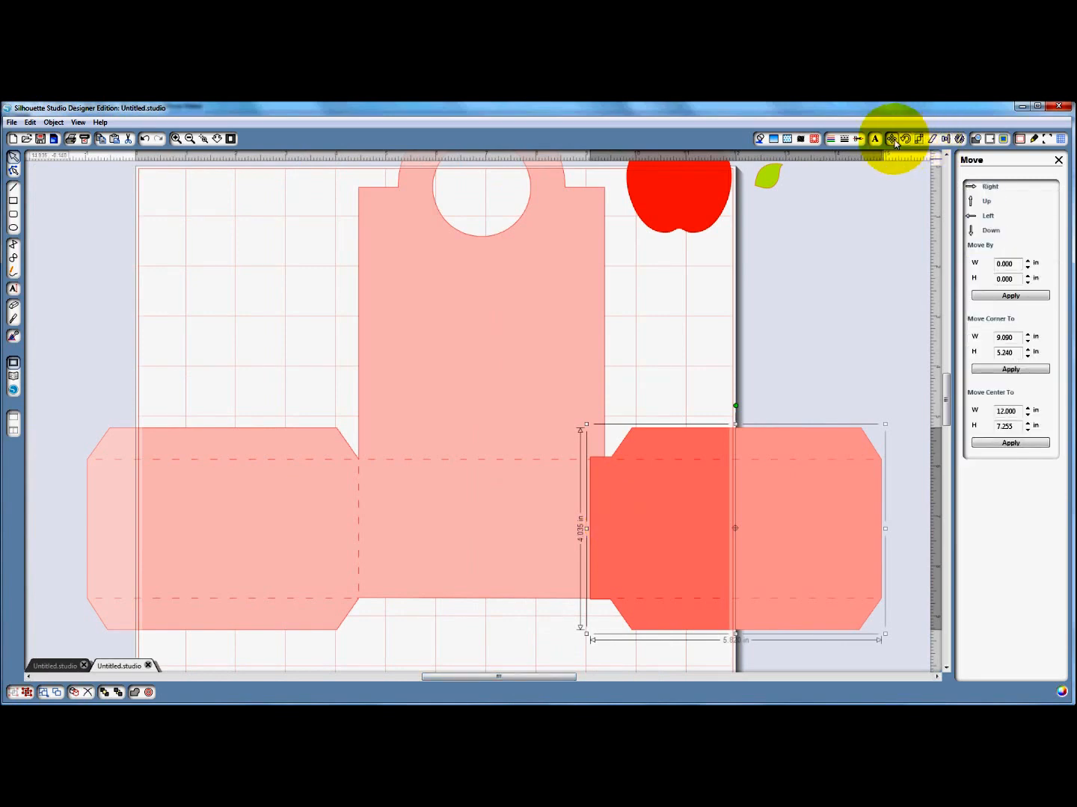
left_click(960, 140)
left_click(960, 141)
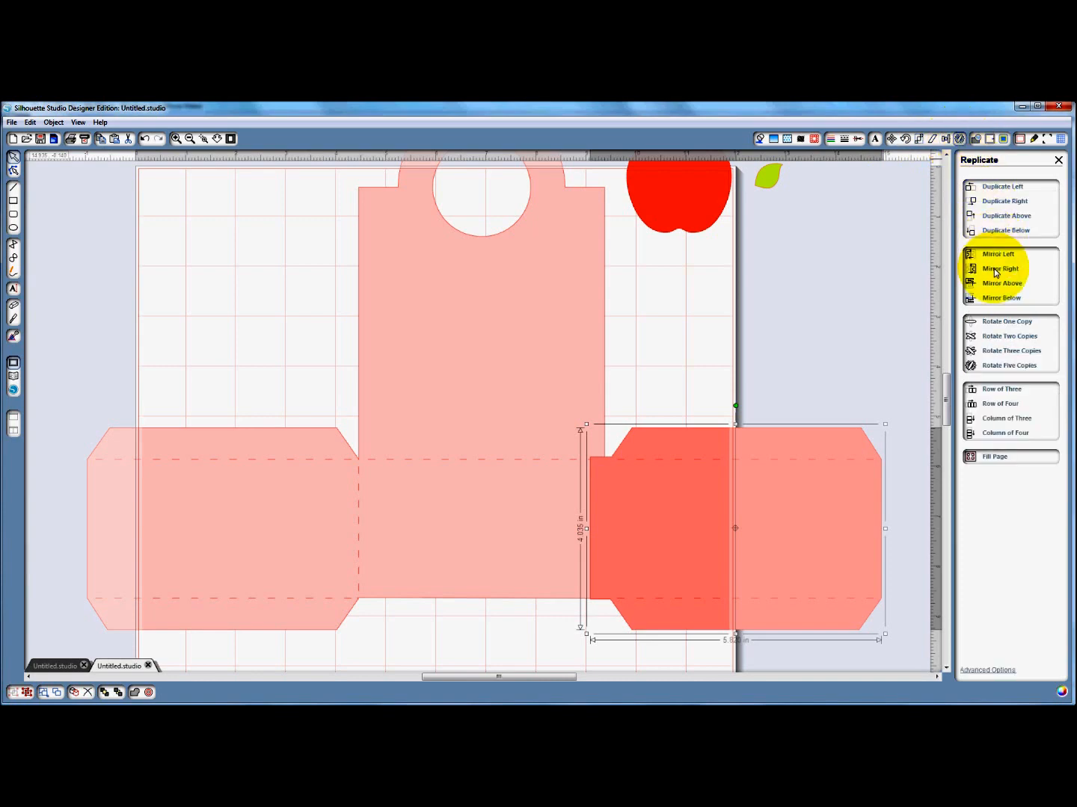
left_click(904, 139)
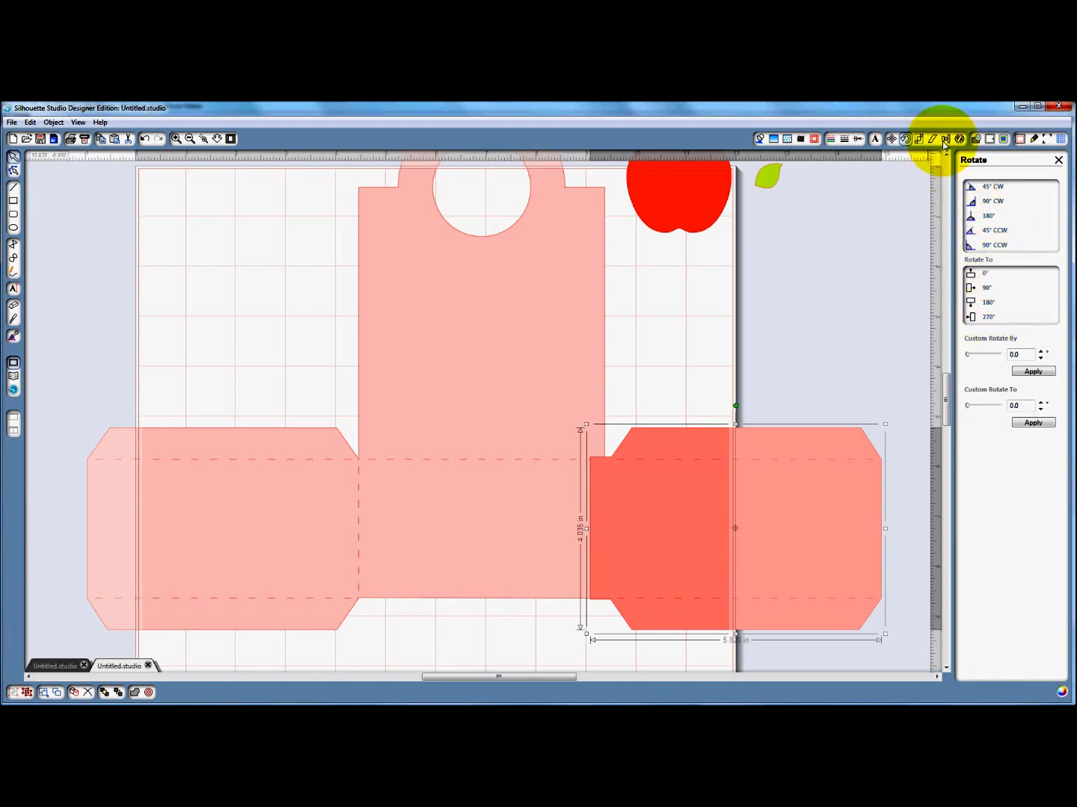
Rotate the tabbed side panel to 180° and move it over the L-shaped piece's side panel
left_click(984, 301)
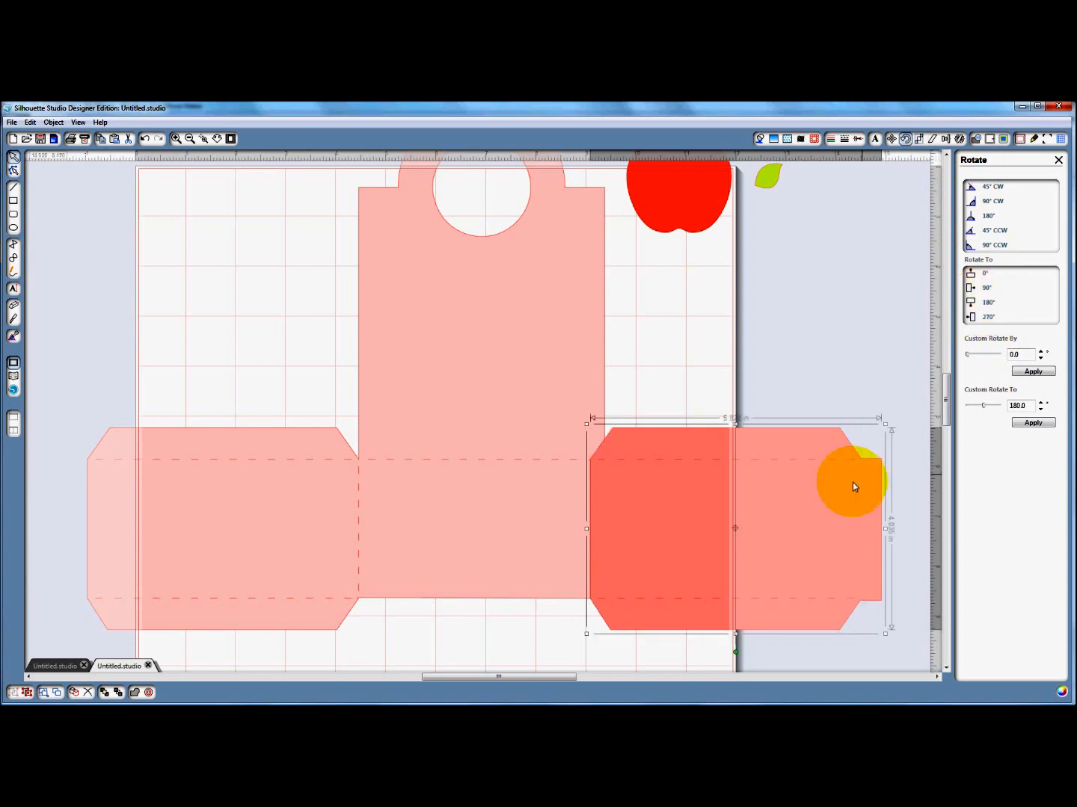
left_click_drag(796, 488, 104, 519)
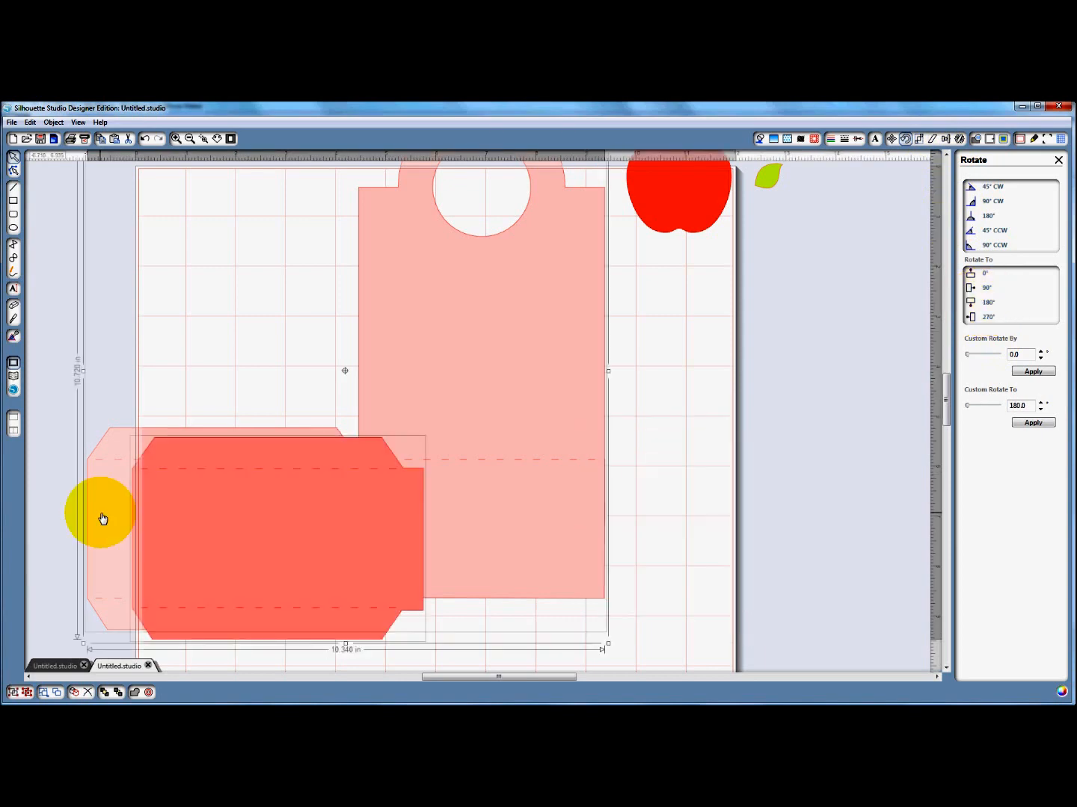
left_click(190, 523)
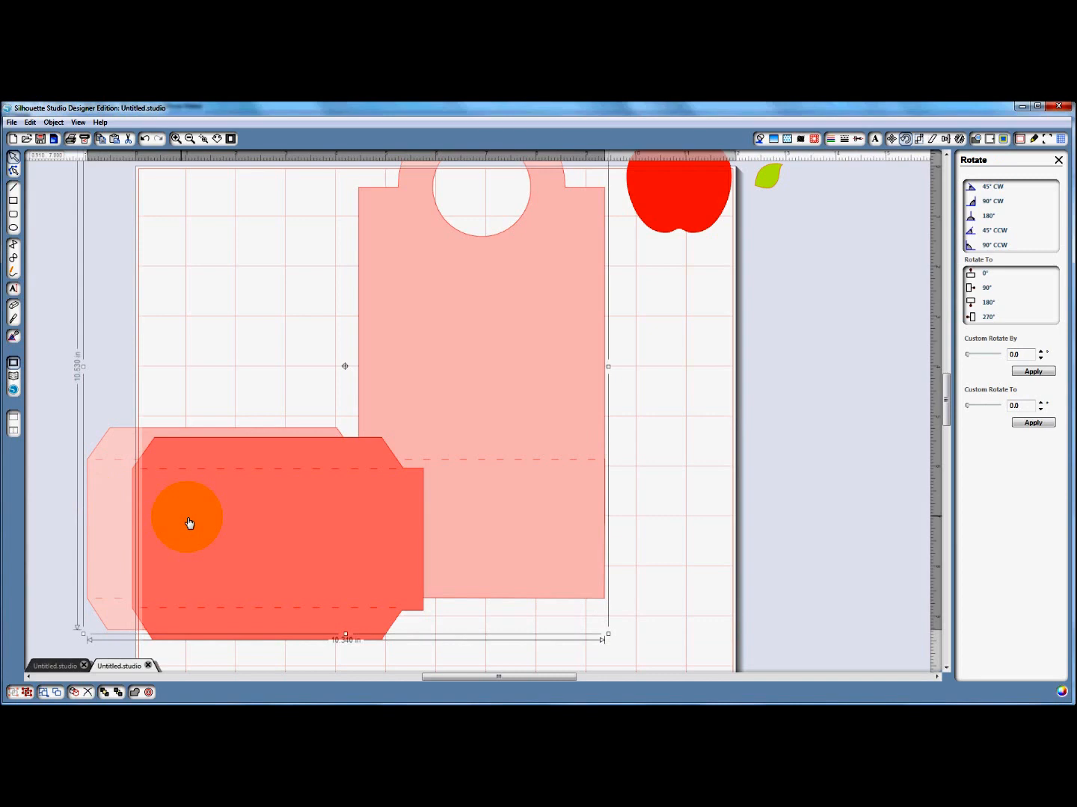
Align the tabbed side panel with the L-shaped piece along their left and bottom edges
left_click(945, 140)
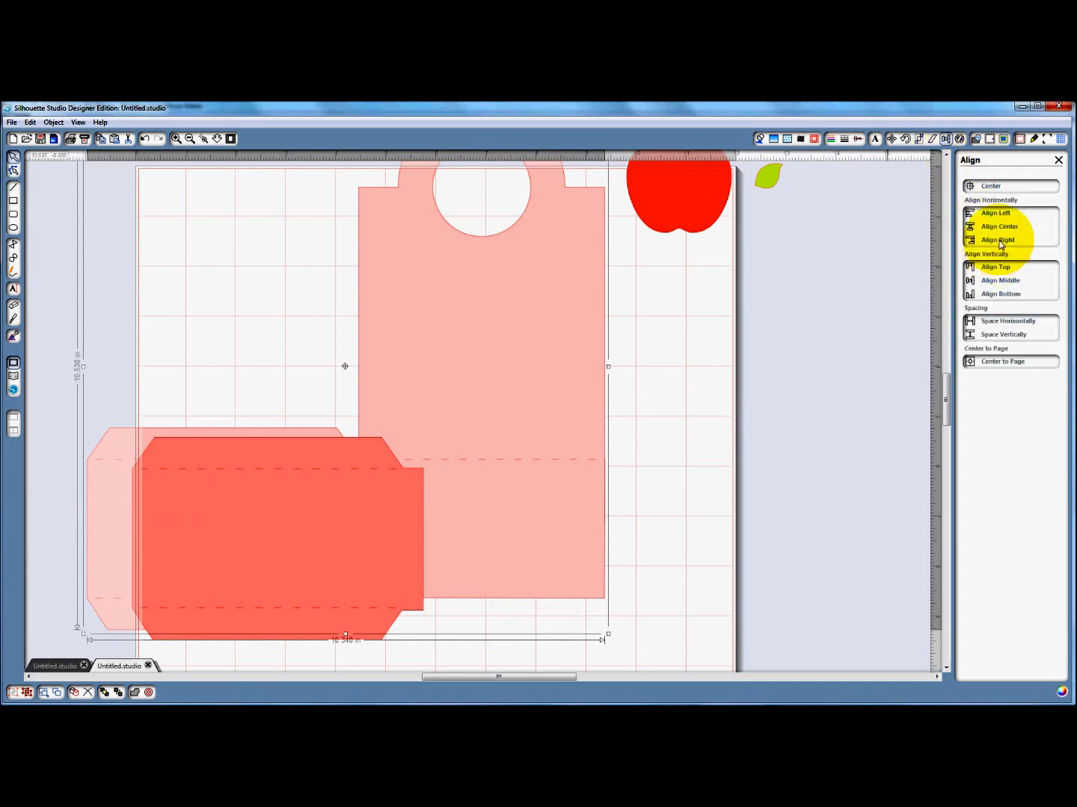
left_click(226, 535)
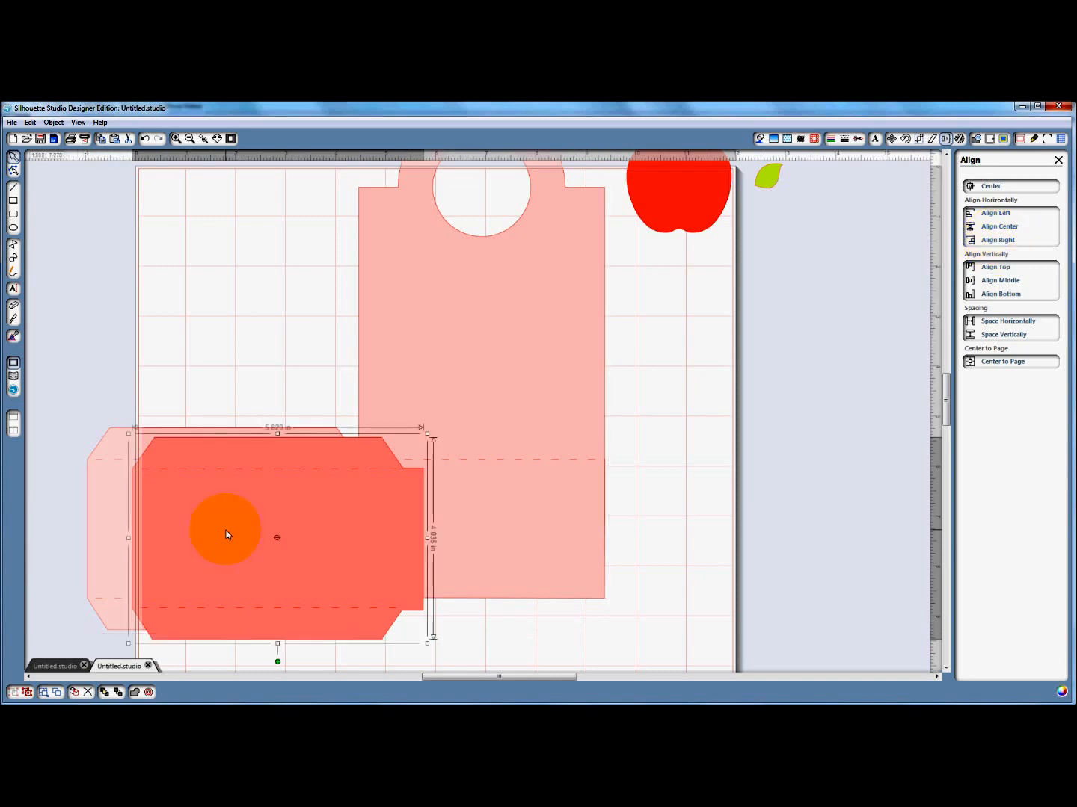
left_click(110, 472, "shift")
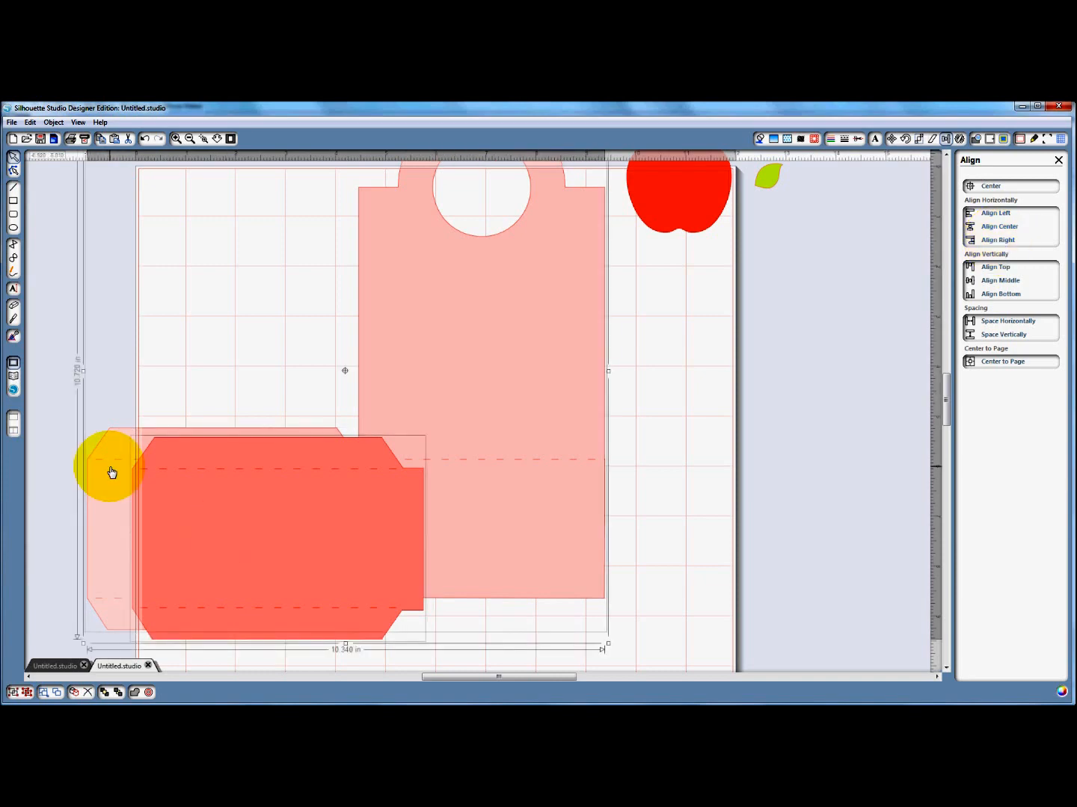
left_click(1054, 184)
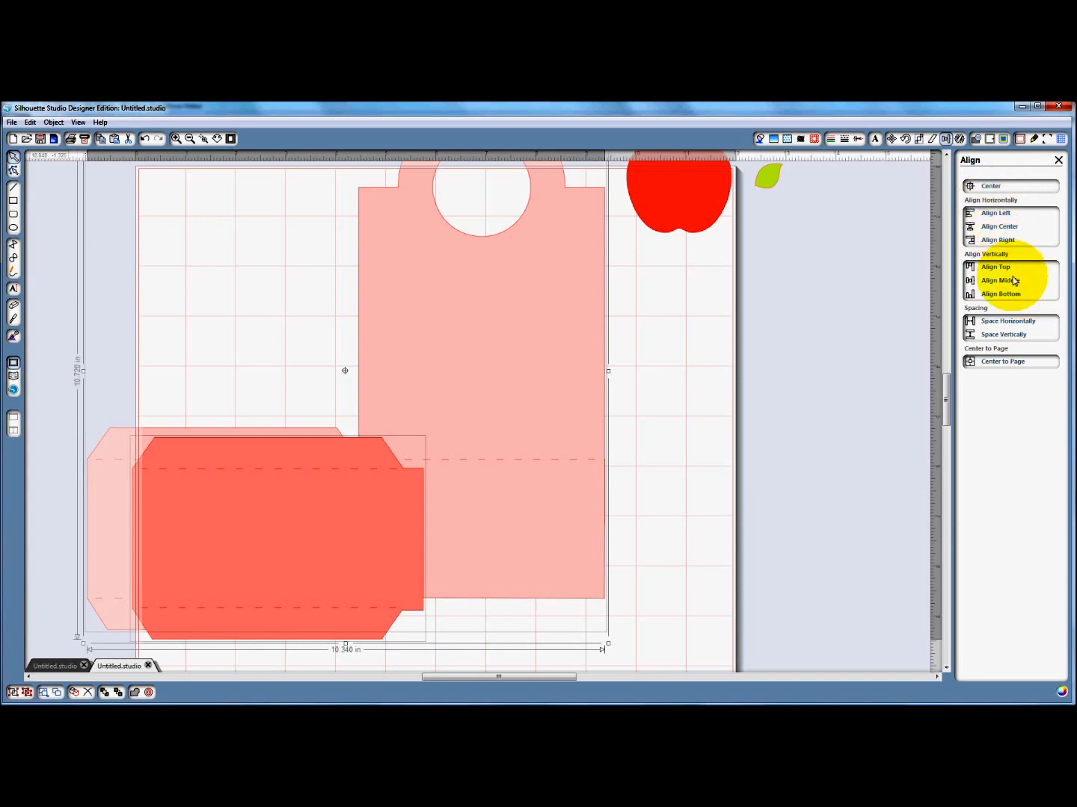
left_click(1012, 240)
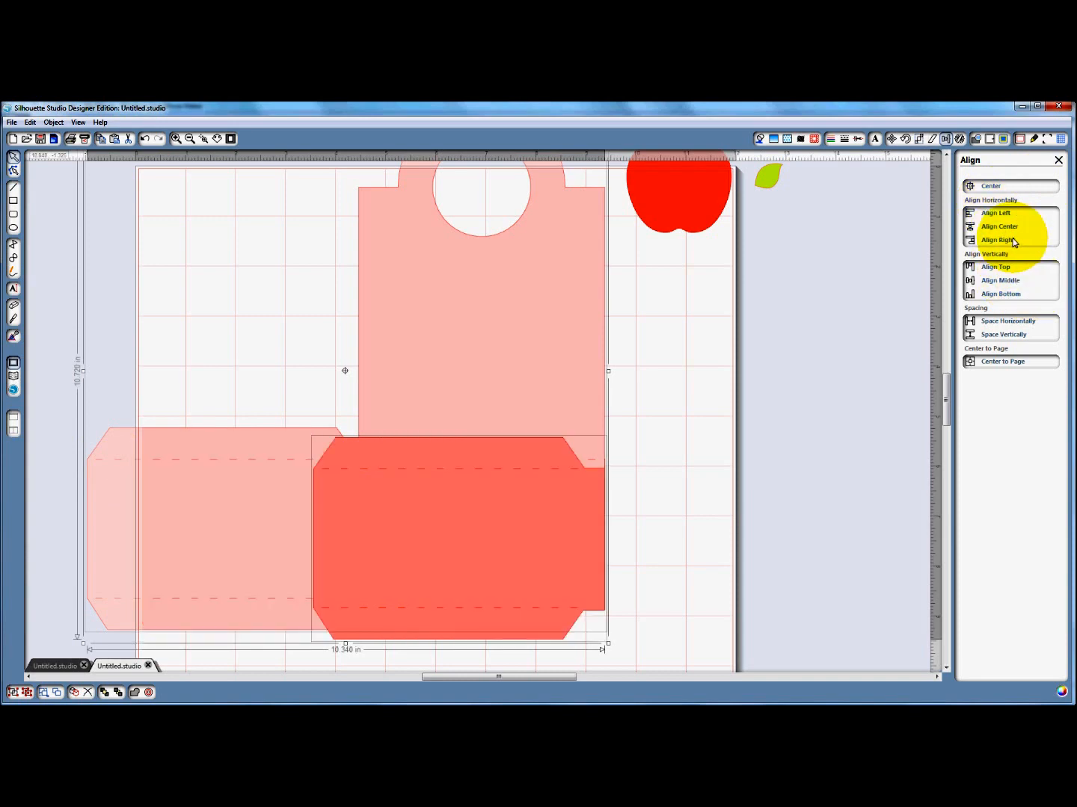
left_click(461, 571)
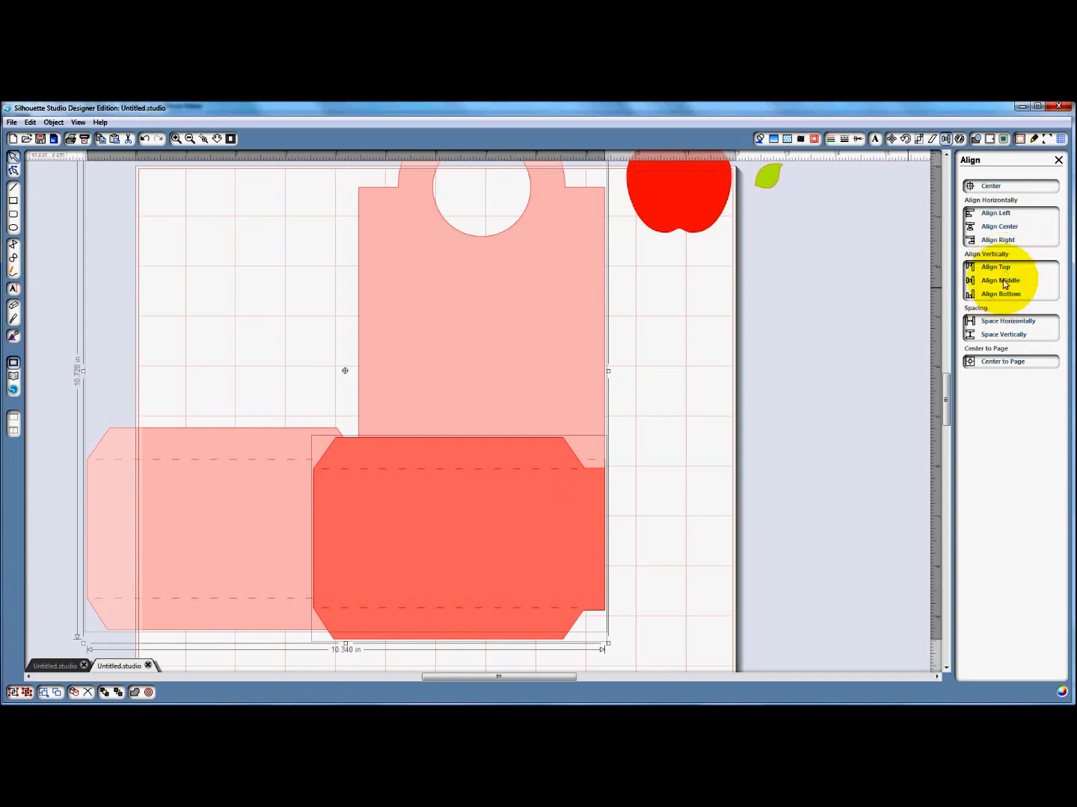
left_click(1015, 224)
left_click(1015, 218)
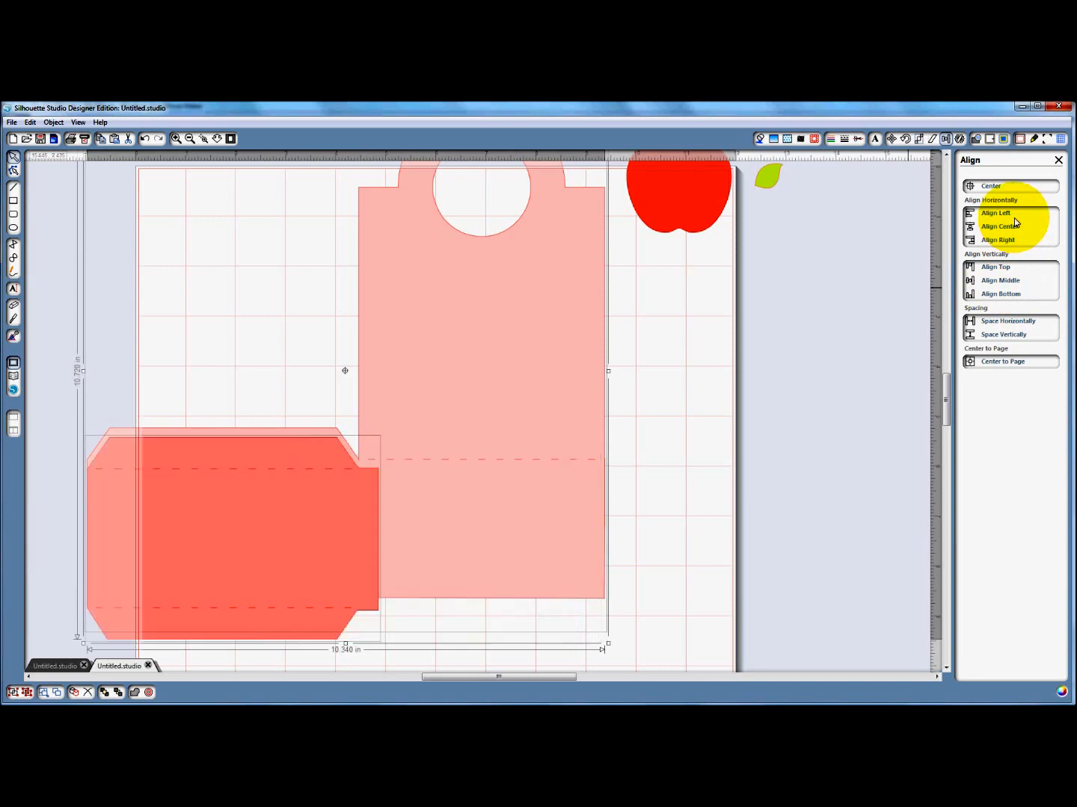
left_click(258, 551)
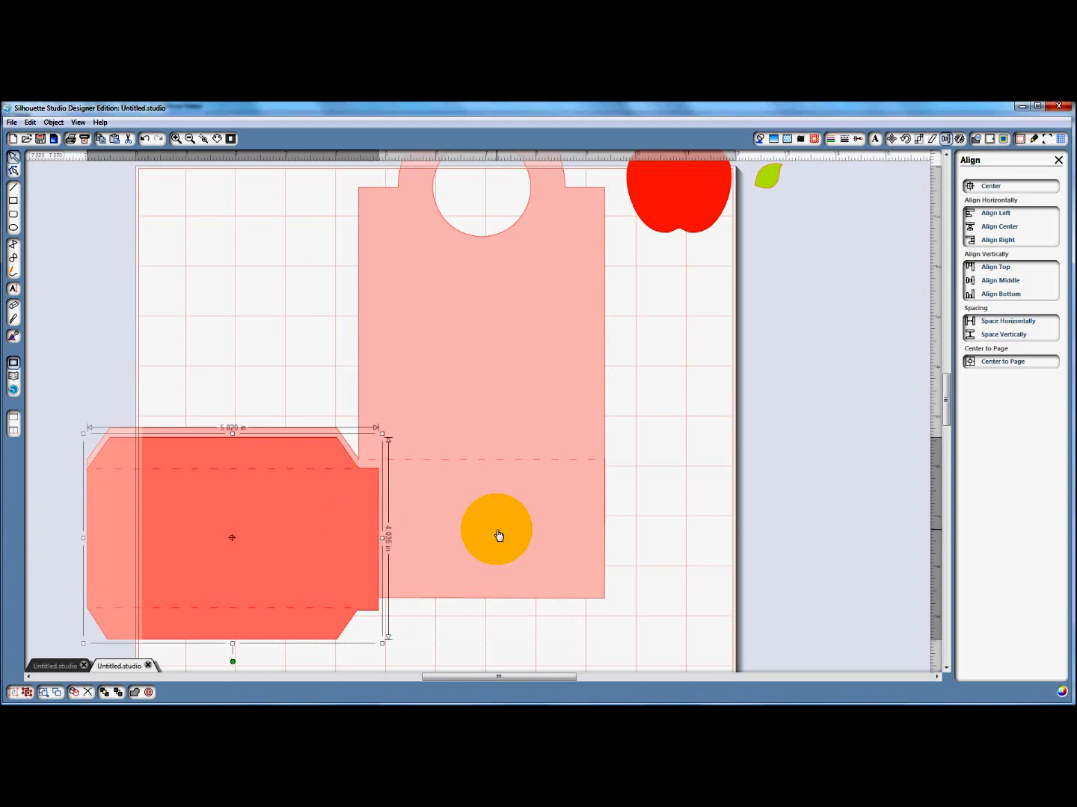
left_click(496, 529, "shift")
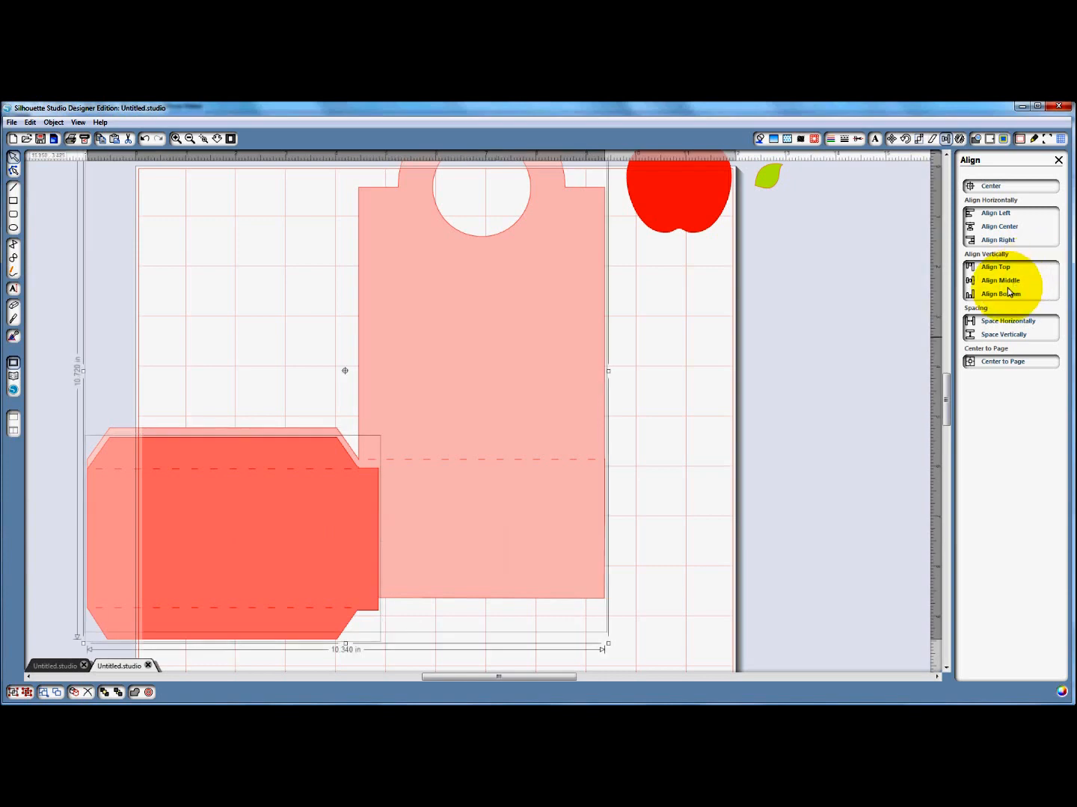
left_click(998, 297)
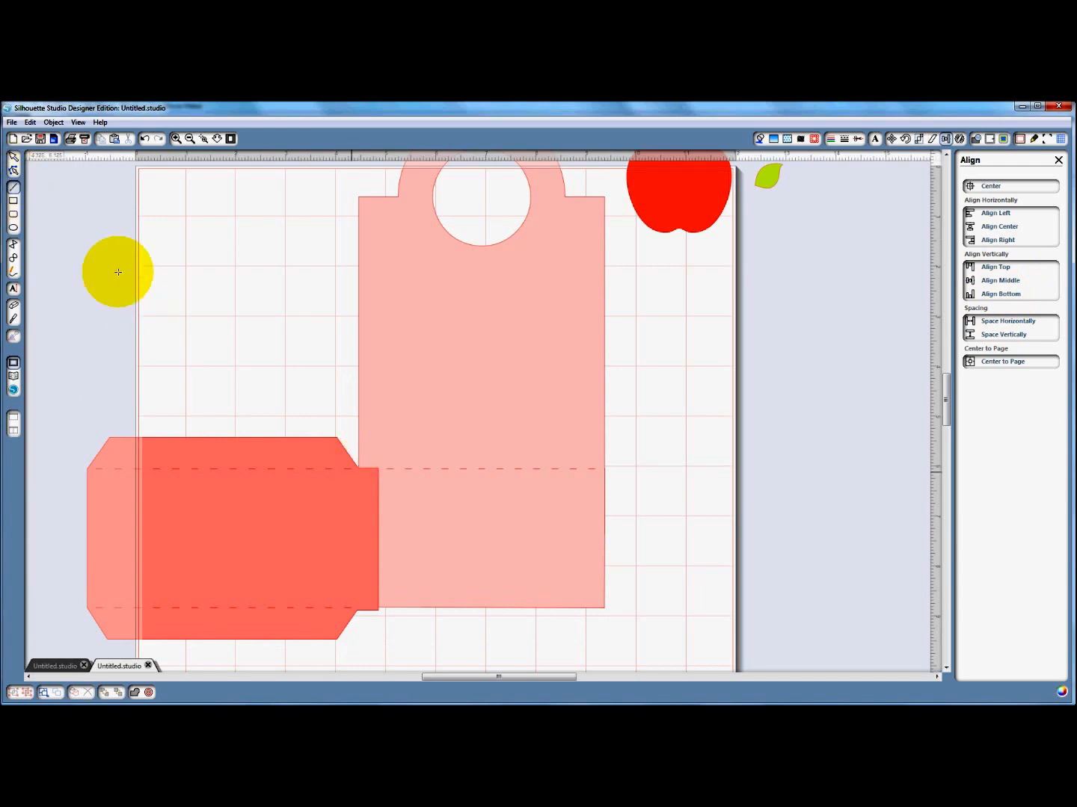
Draw a vertical fold line about 2.85 in long where the glue tab meets the side panel, corner to corner
left_click(177, 139)
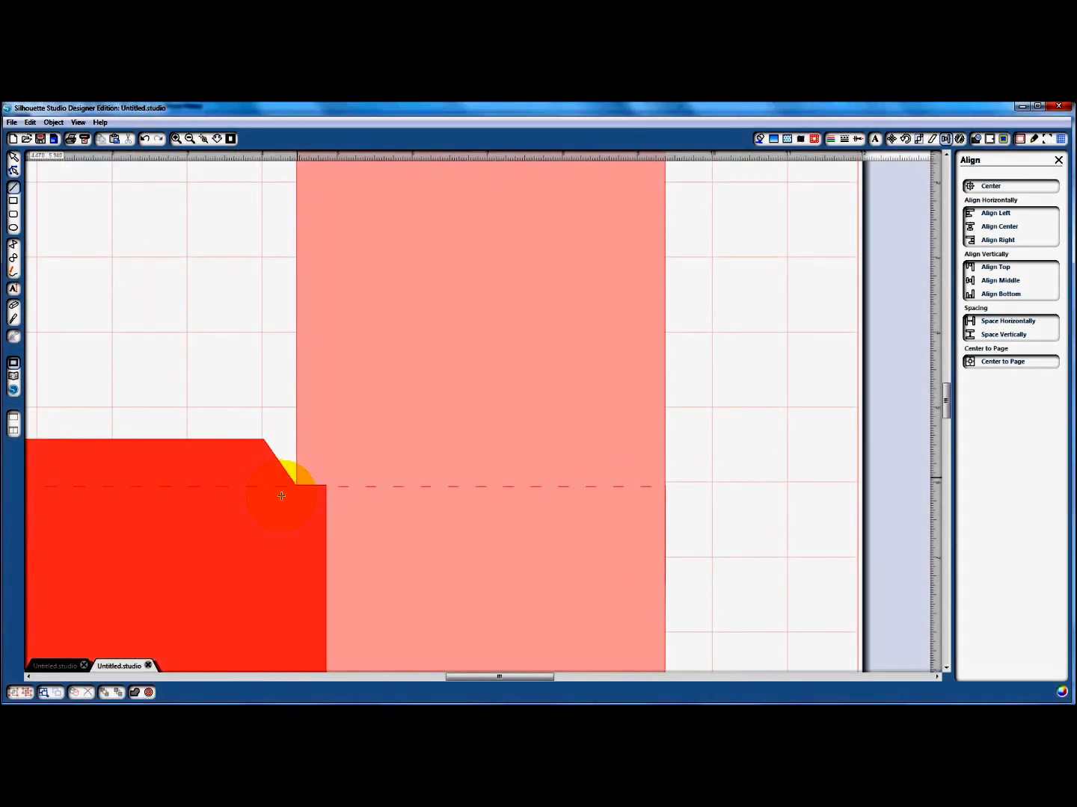
scroll(281, 495, "down", 2)
scroll(297, 494, "up", 1)
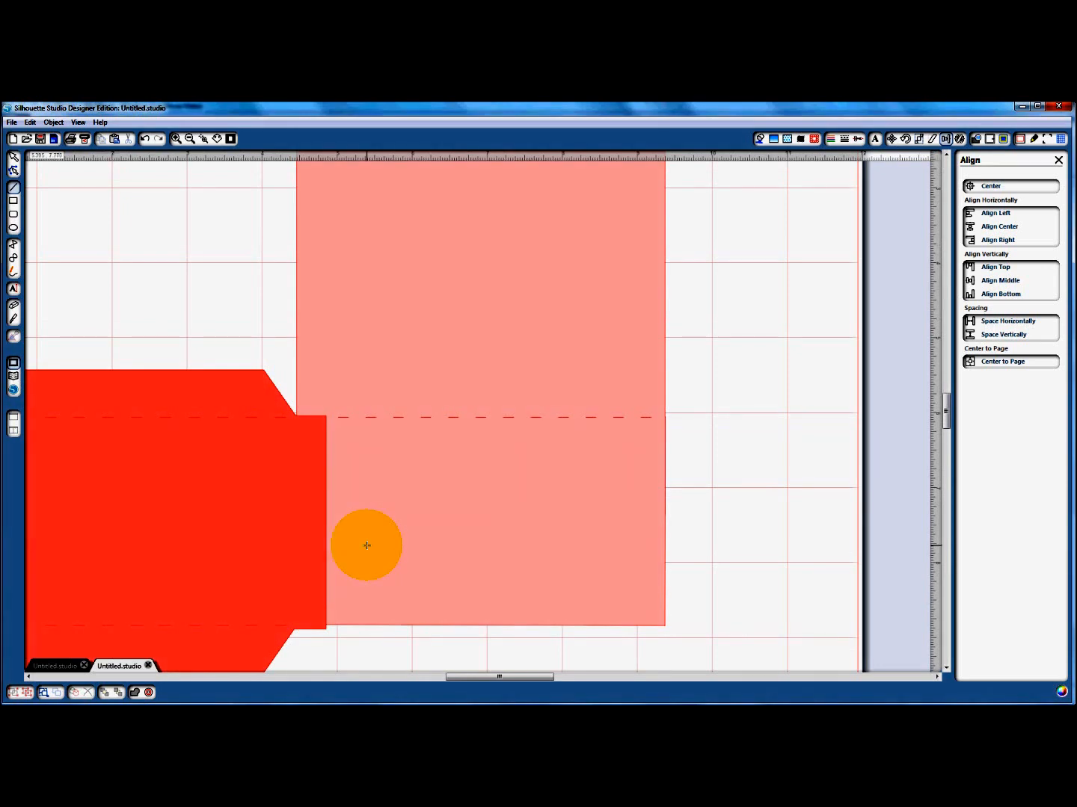
left_click(294, 415)
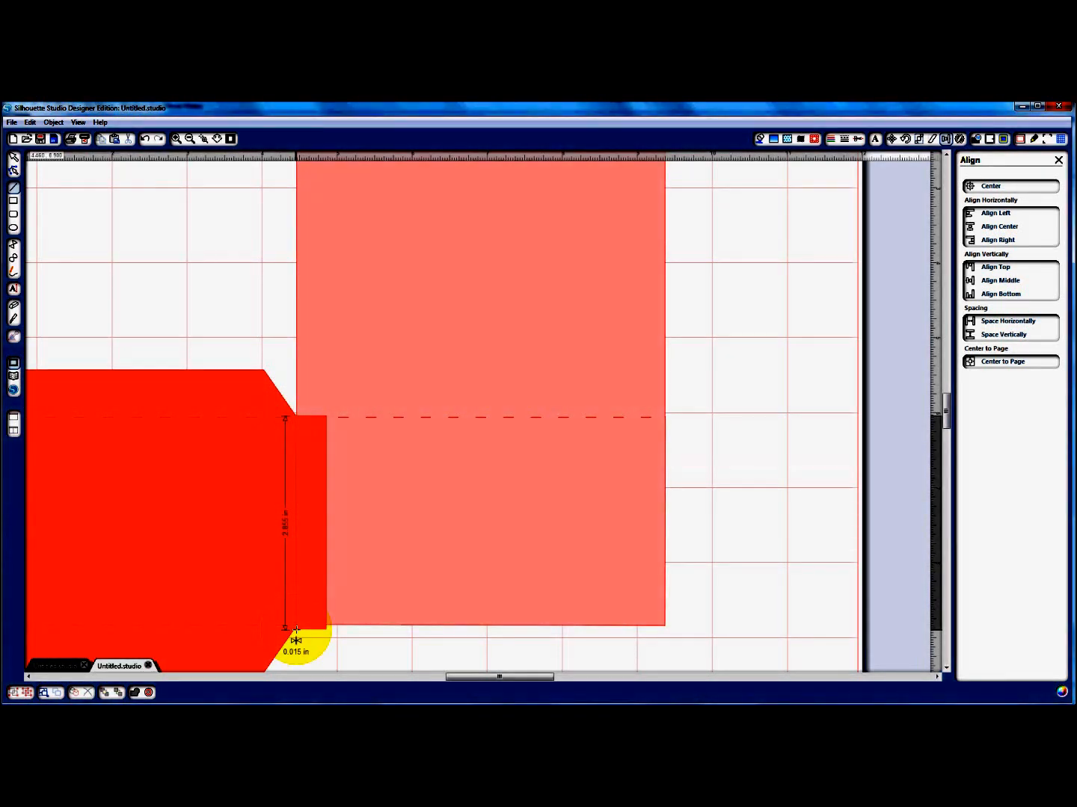
left_click(296, 629)
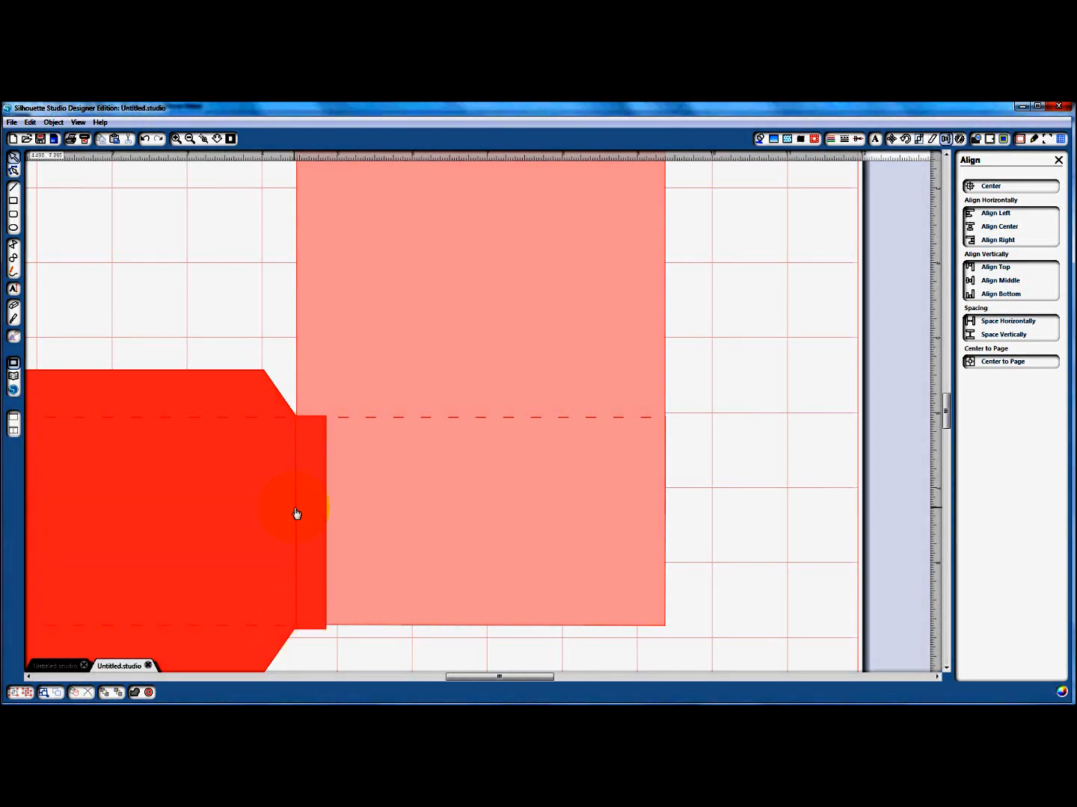
Set the cut style of the new tab fold line to Perforate Edge
left_click(296, 514)
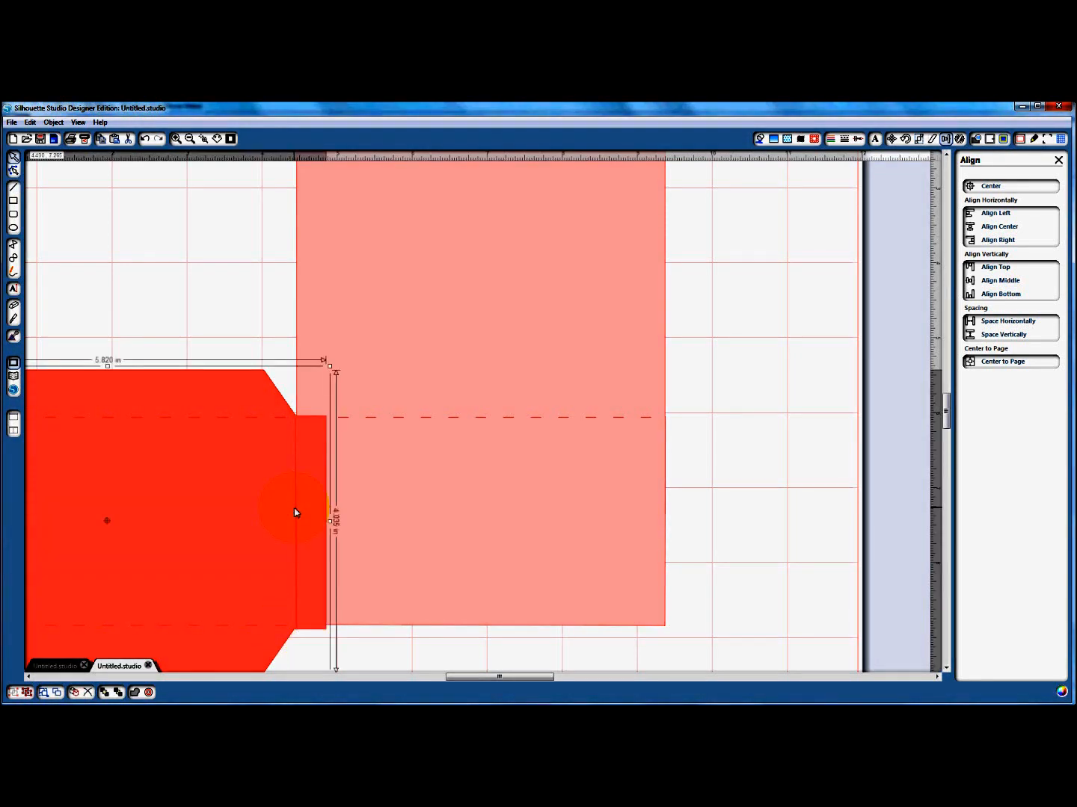
left_click(299, 534)
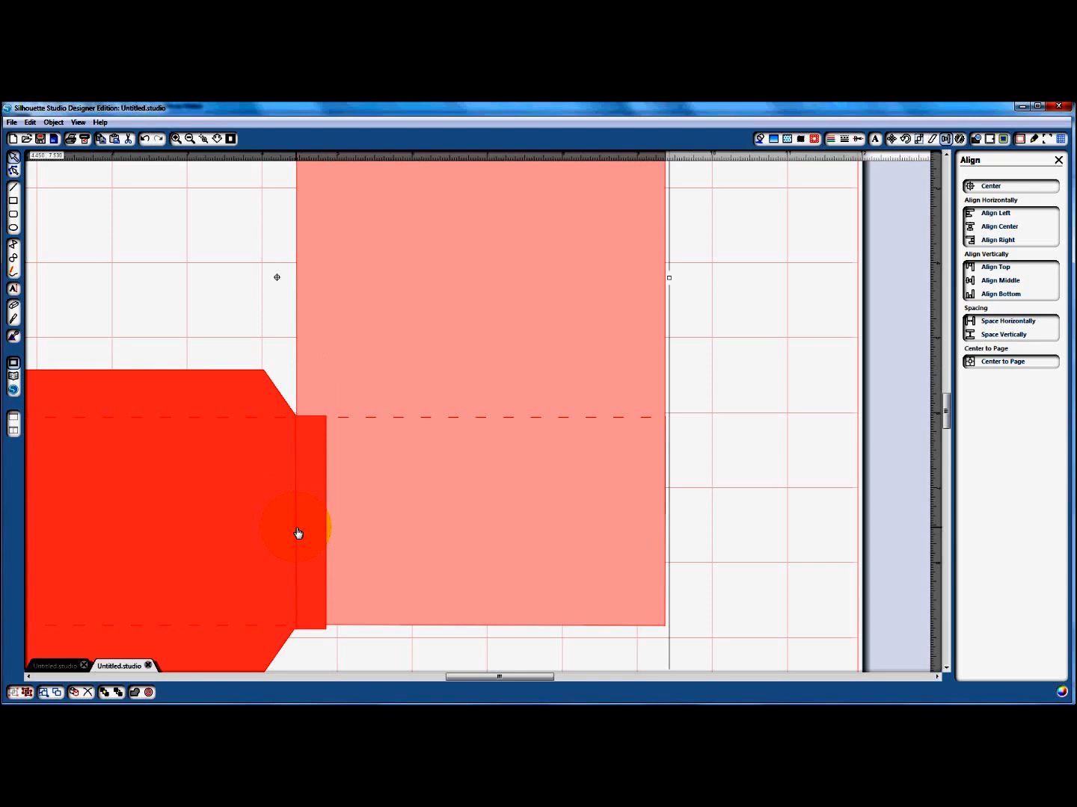
left_click(296, 529)
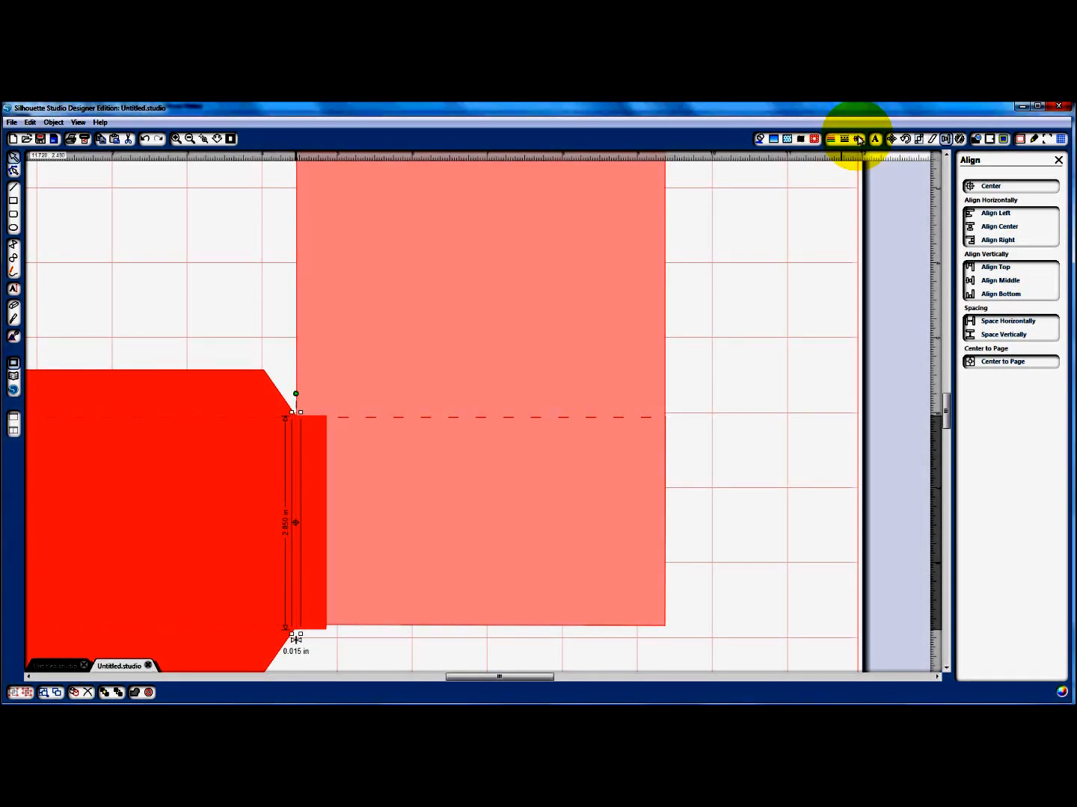
left_click(857, 138)
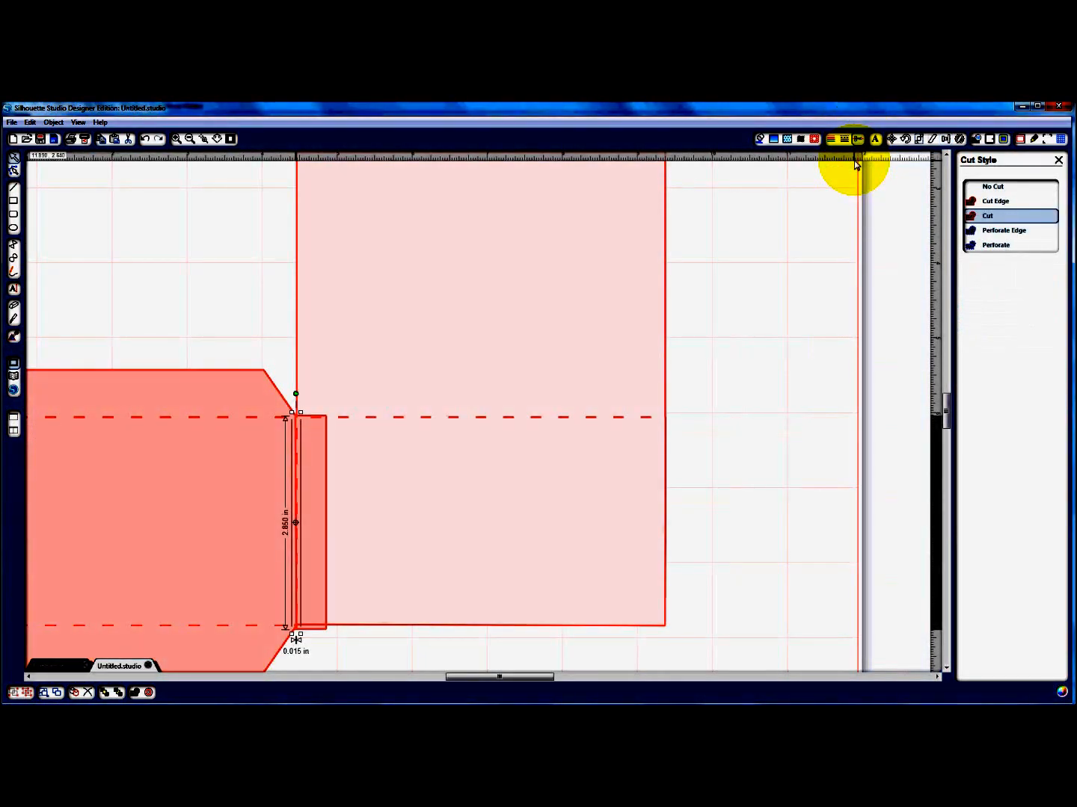
left_click(988, 231)
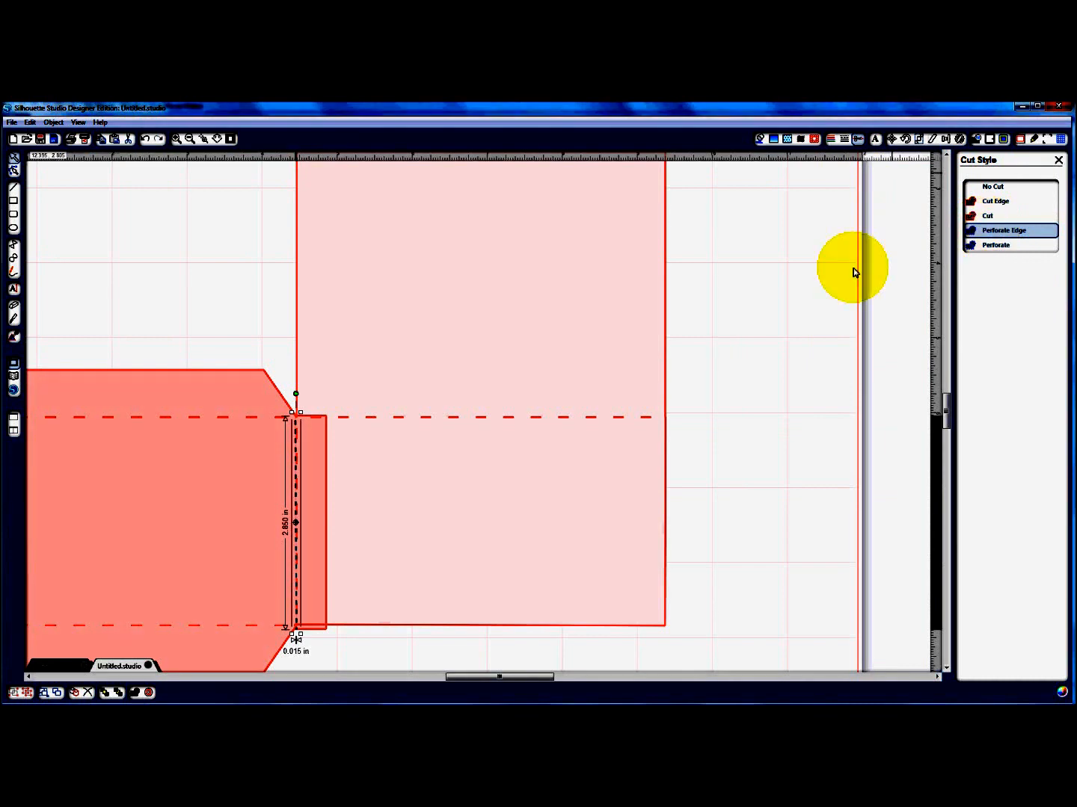
Group the side panel with its tab fold line and move it clear of the L-shaped piece's side panel
left_click(188, 516)
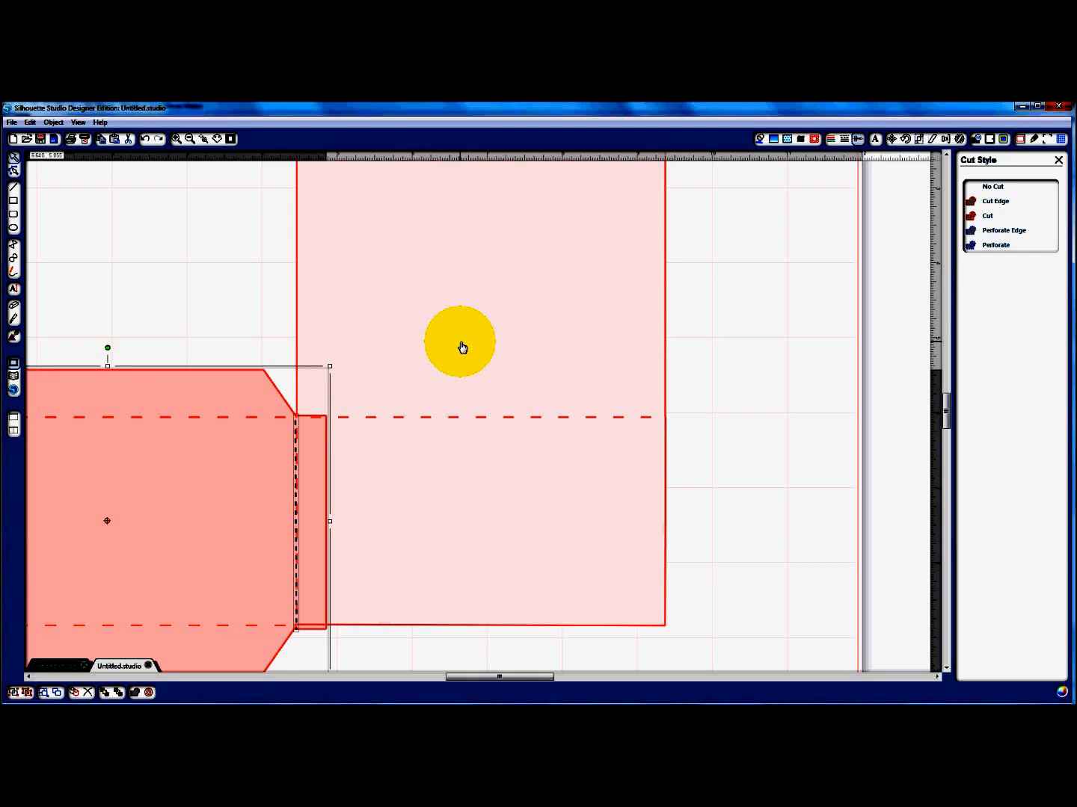
key("ctrl+v")
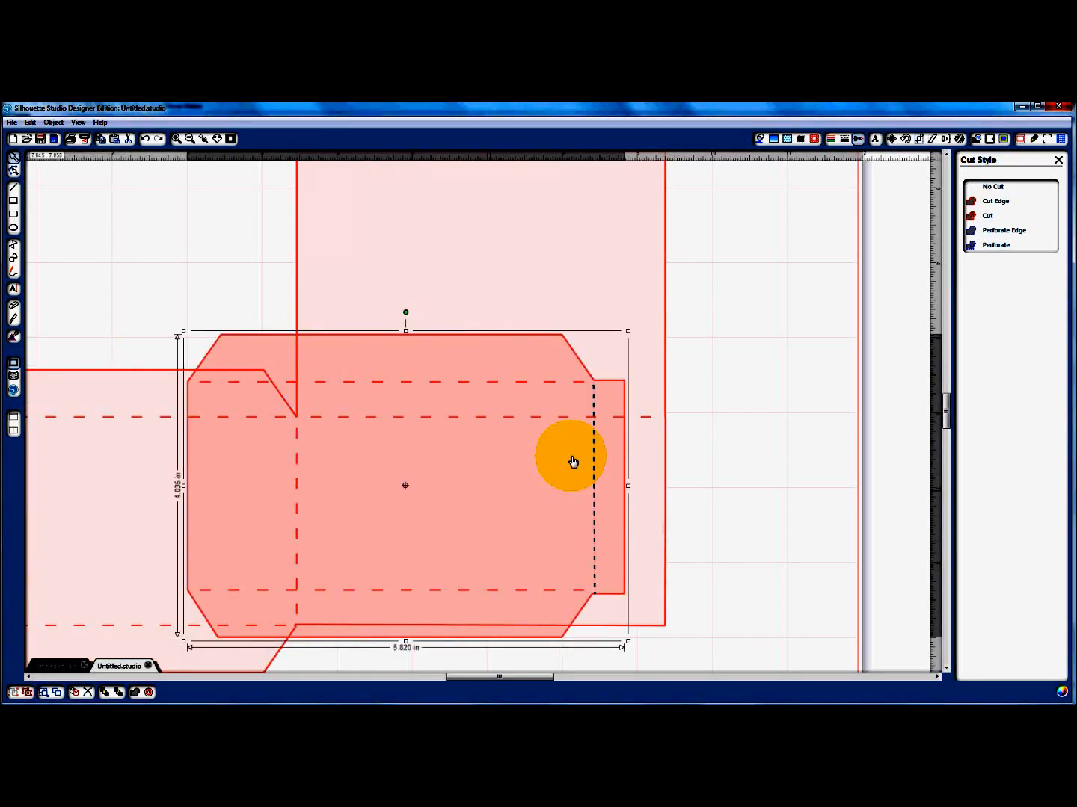
left_click_drag(573, 461, 690, 422)
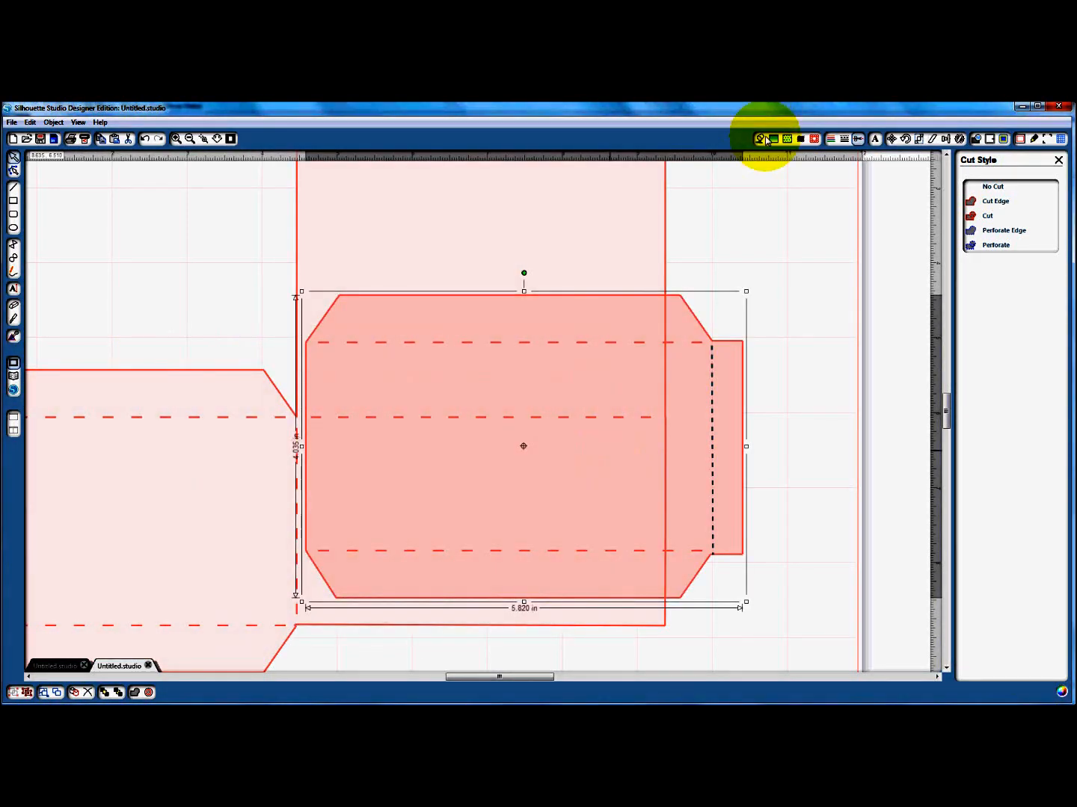
left_click(1055, 161)
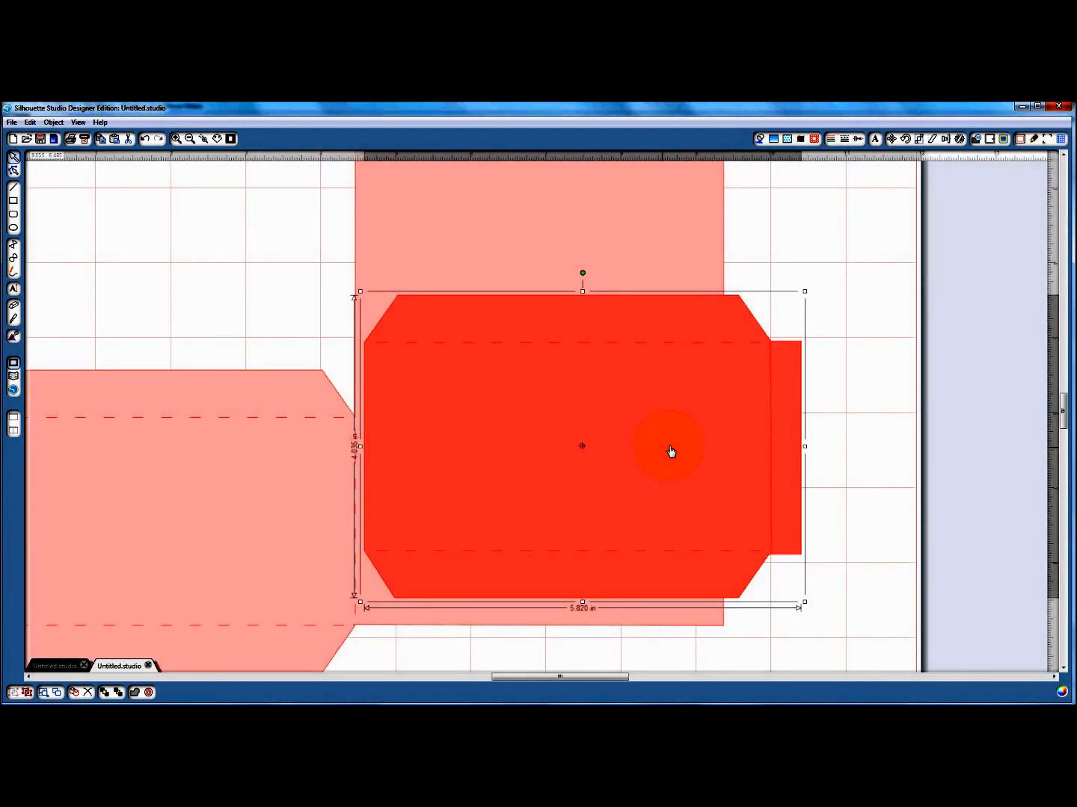
left_click_drag(670, 451, 712, 450)
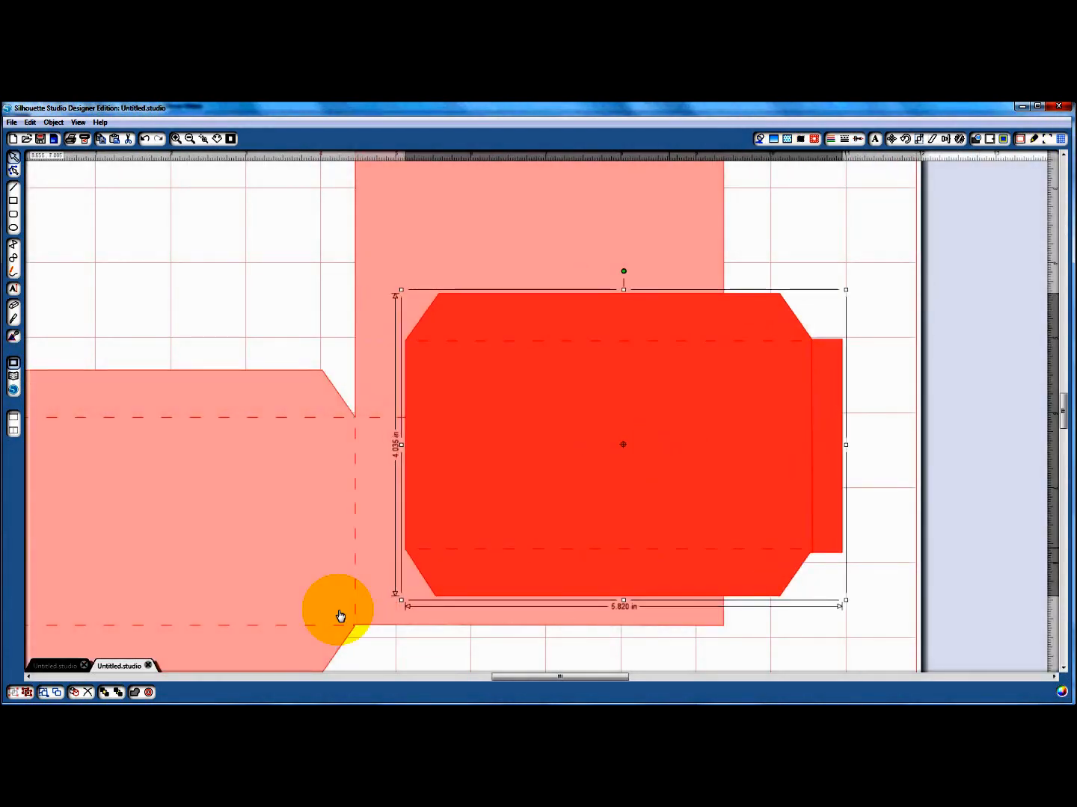
left_click_drag(495, 524, 544, 457)
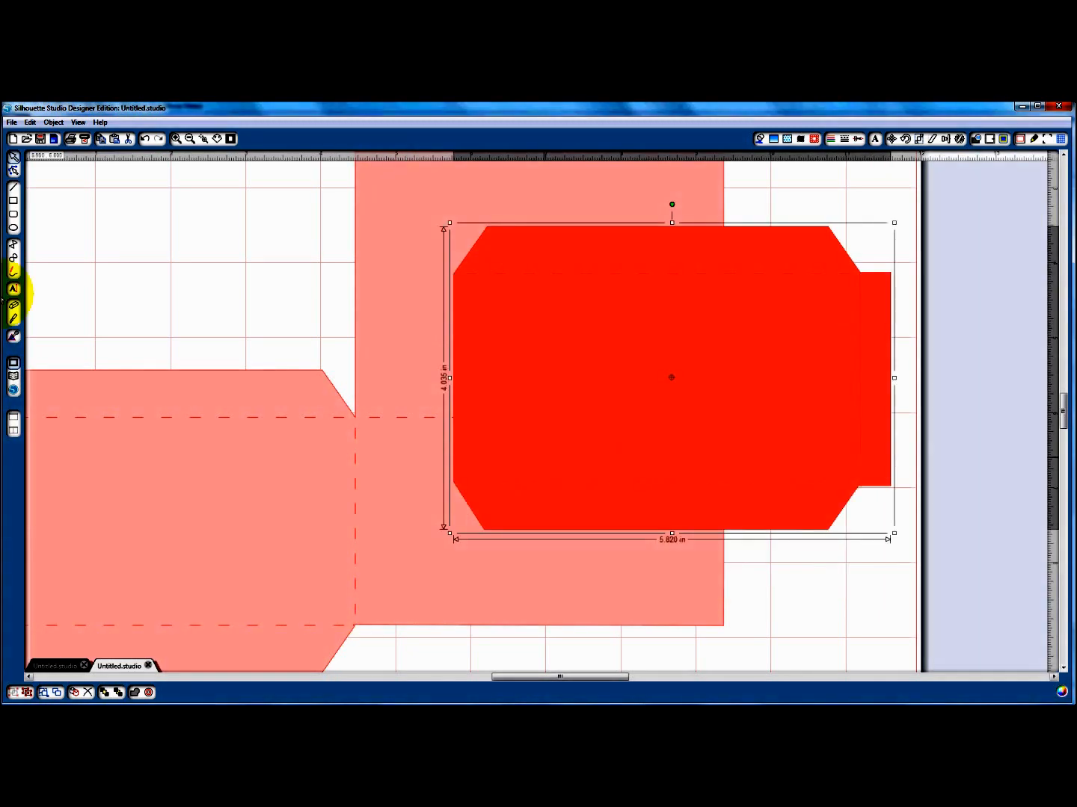
Move the L-shaped piece, the tabbed side panel and the separate handle panel off the page to its right
left_click(190, 143)
left_click(190, 142)
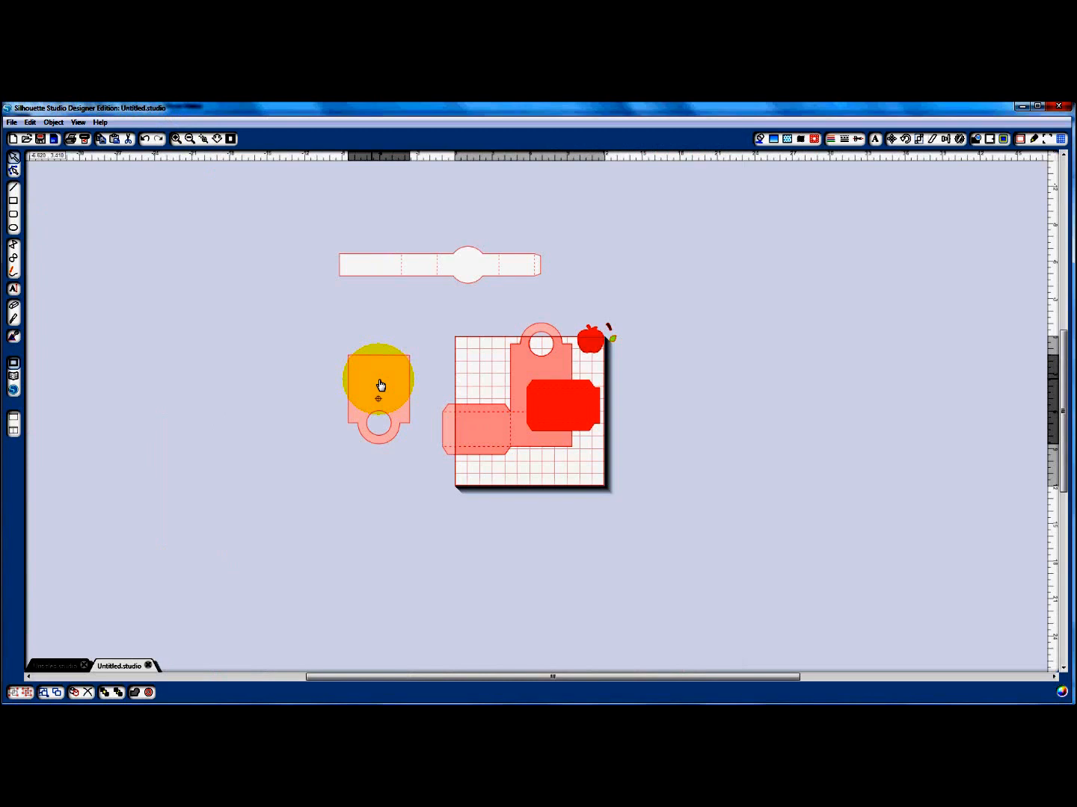
left_click_drag(380, 385, 529, 484)
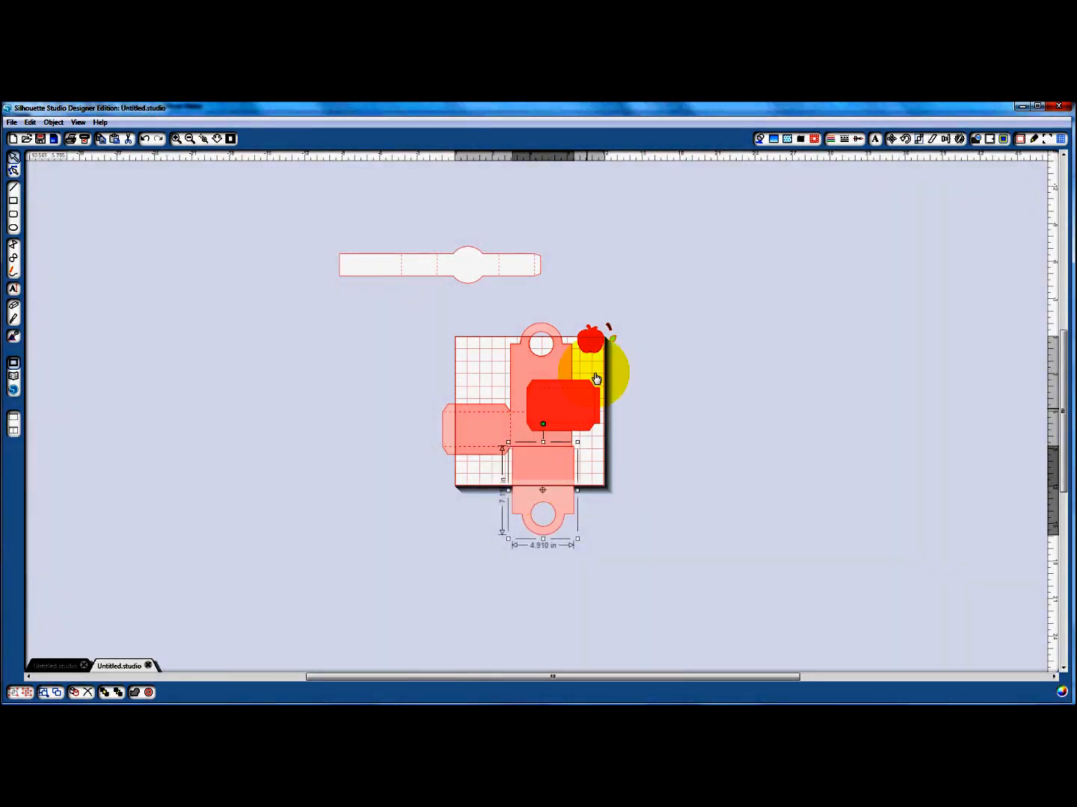
left_click_drag(595, 379, 485, 443)
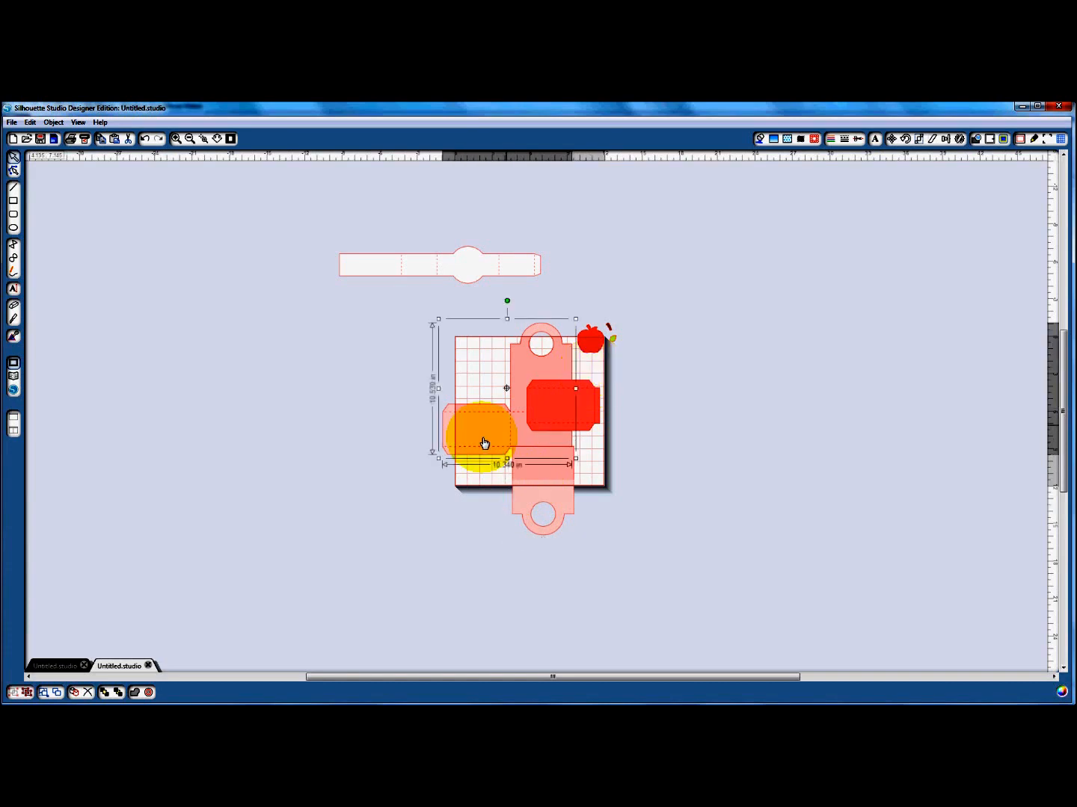
left_click_drag(485, 443, 662, 460)
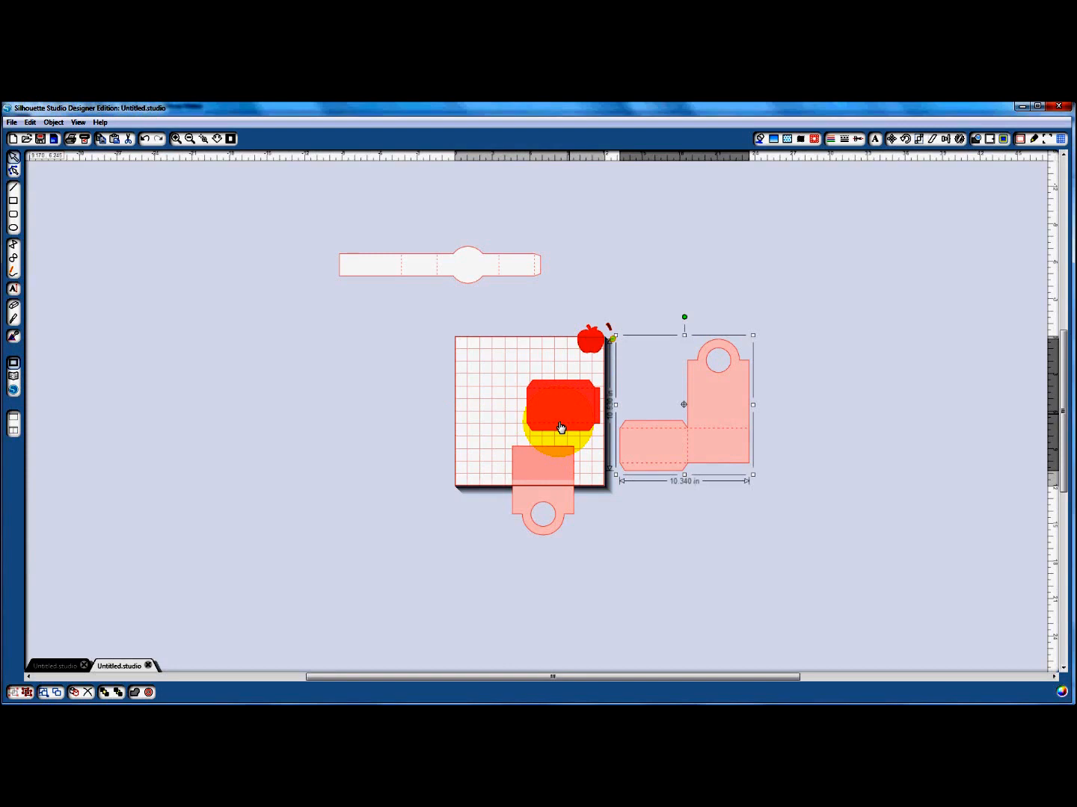
left_click_drag(560, 428, 727, 516)
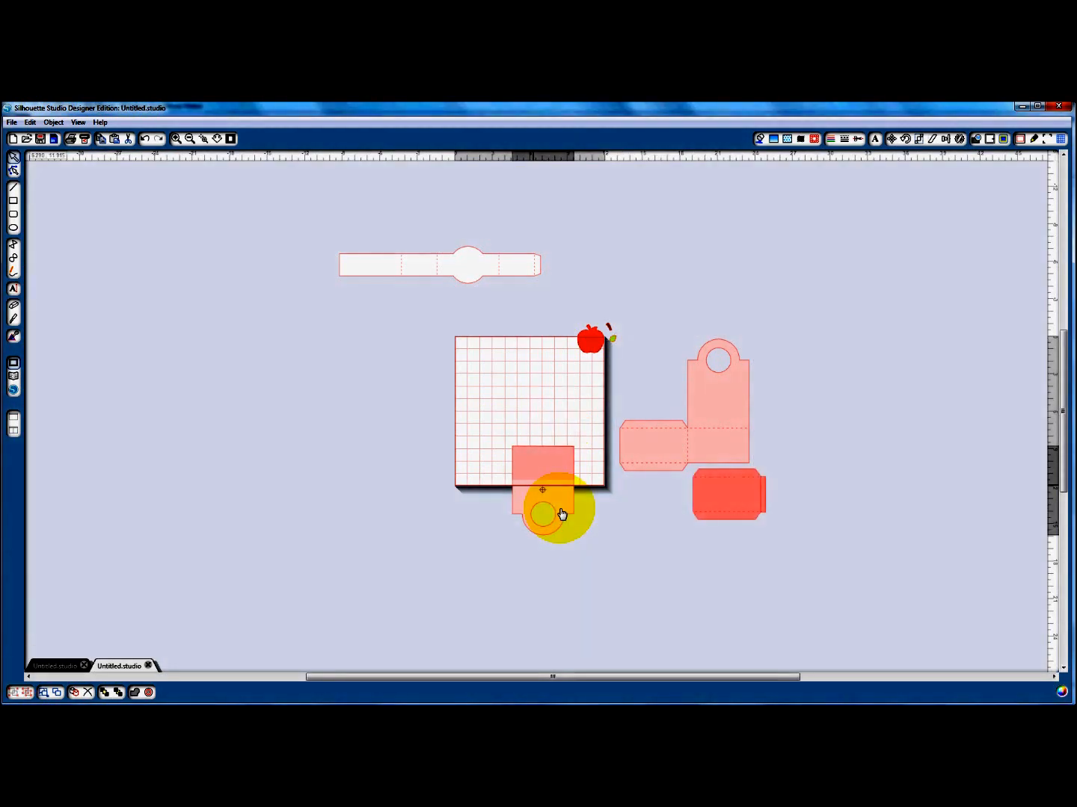
left_click_drag(562, 515, 680, 557)
Rotate the long band strip upright and place it along the page's left edge, its tabbed end just inside the top
left_click_drag(420, 279, 439, 387)
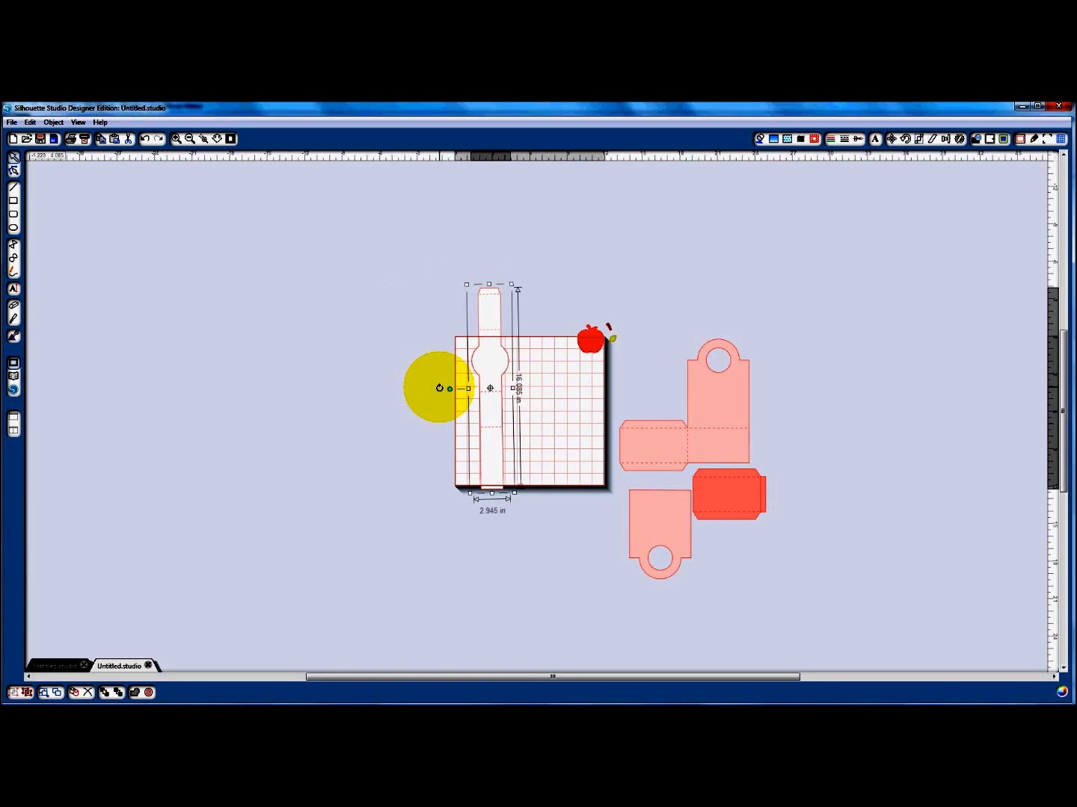
left_click_drag(475, 421, 463, 474)
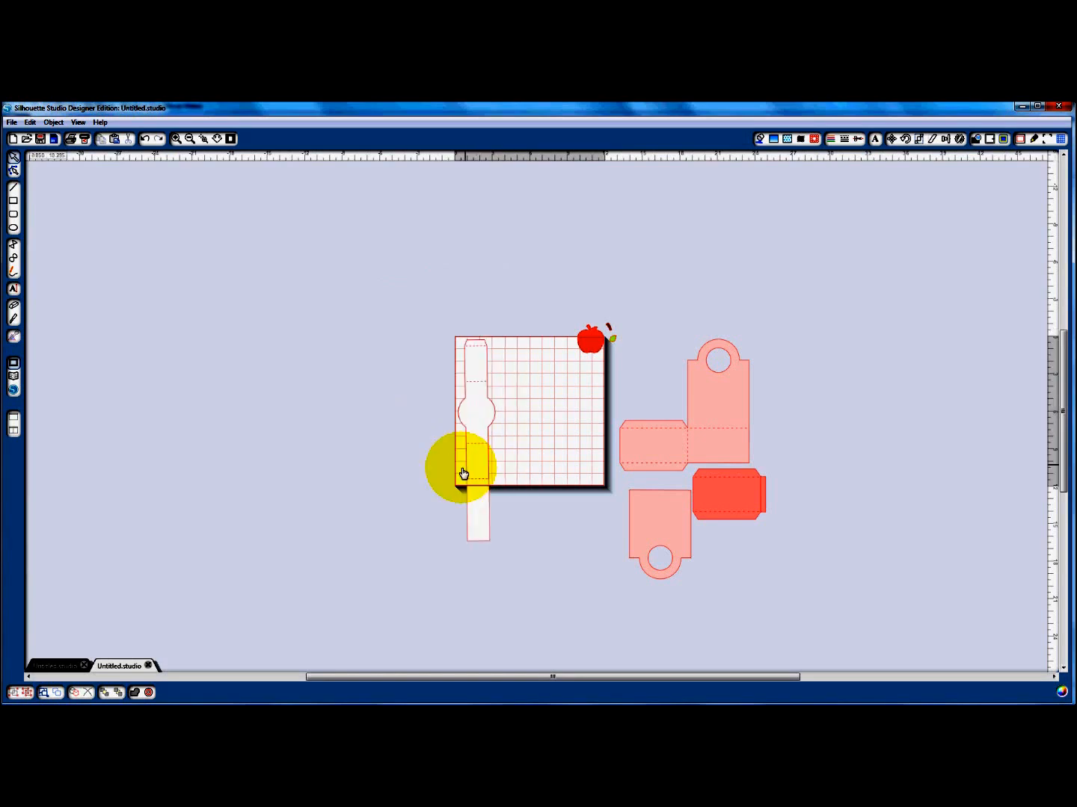
Switch to the other open document with the already split band and lay its L-shaped piece and handle panel over the page to check their fit
left_click(501, 367)
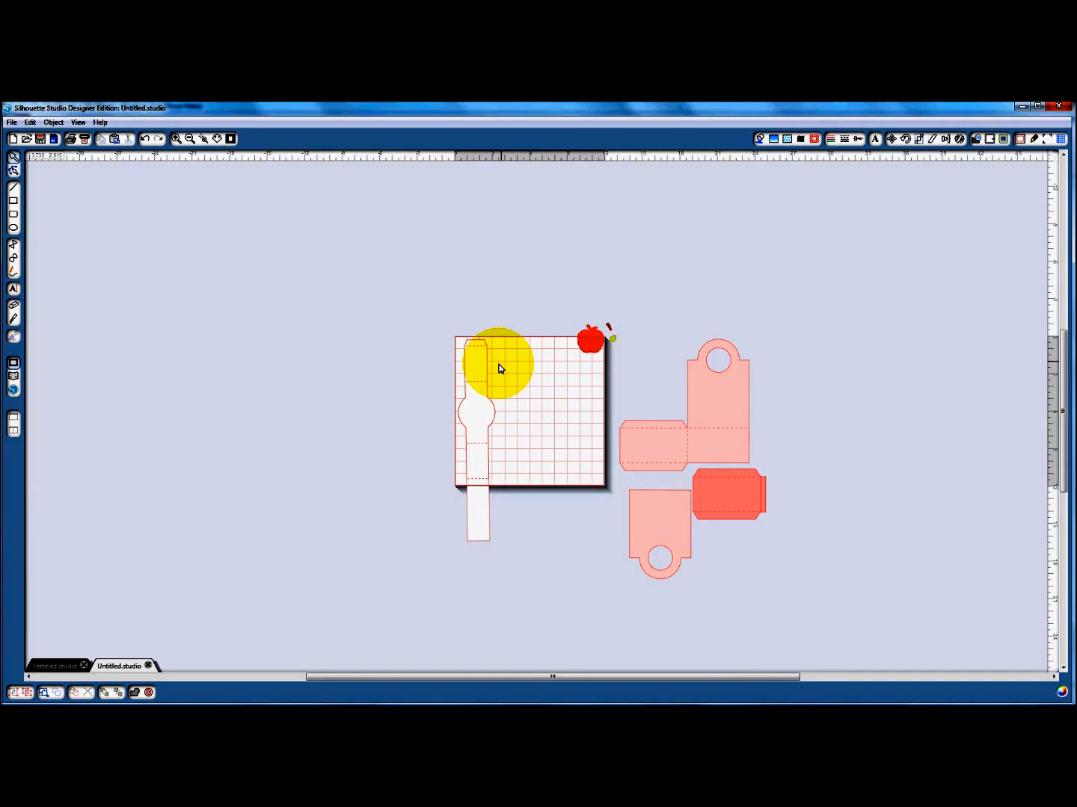
key("ctrl+Tab")
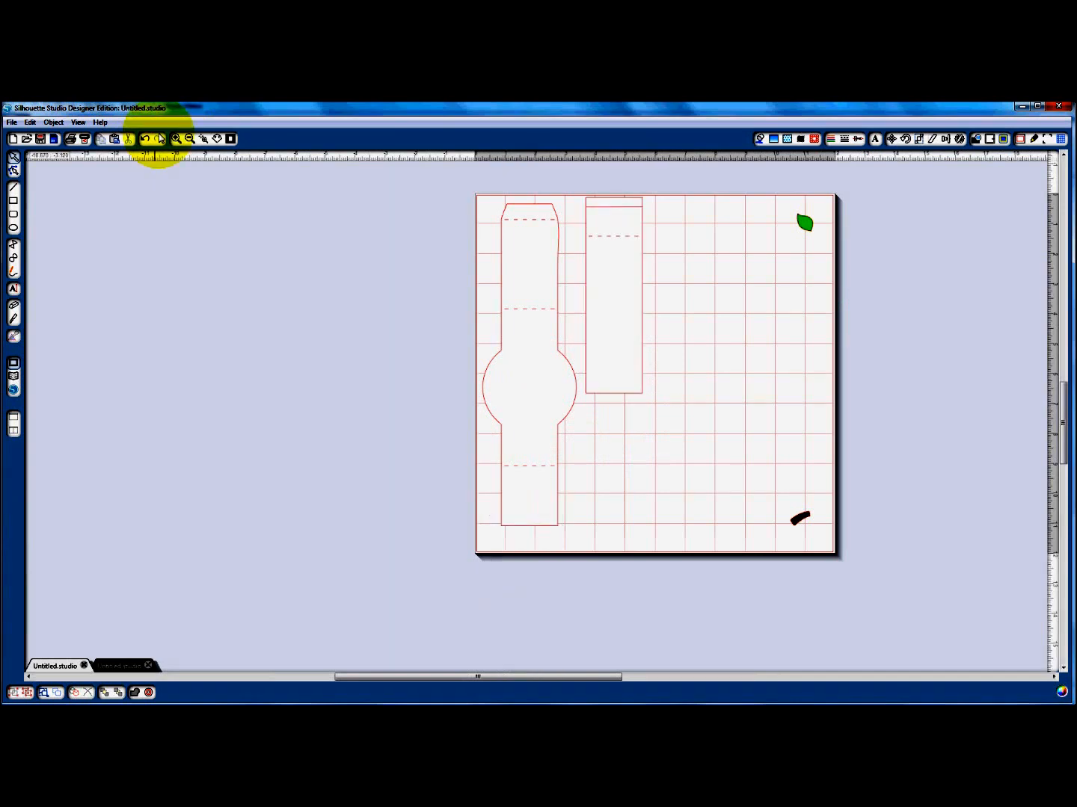
left_click(191, 138)
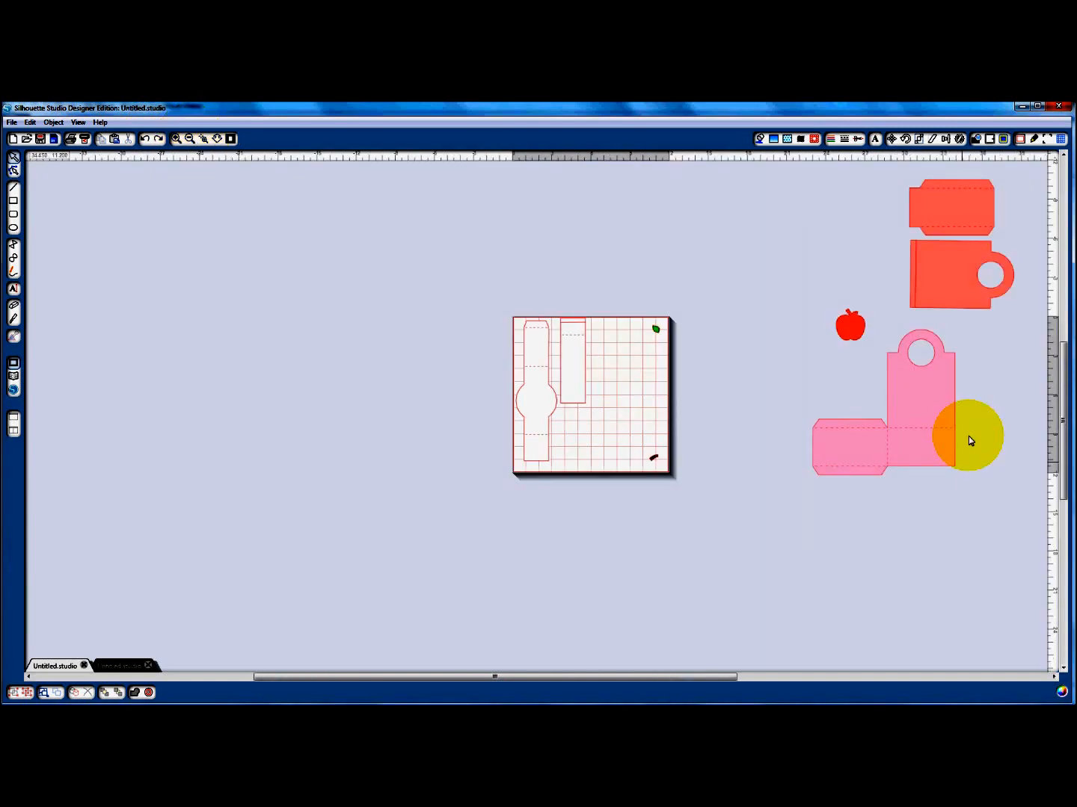
left_click_drag(968, 436, 629, 413)
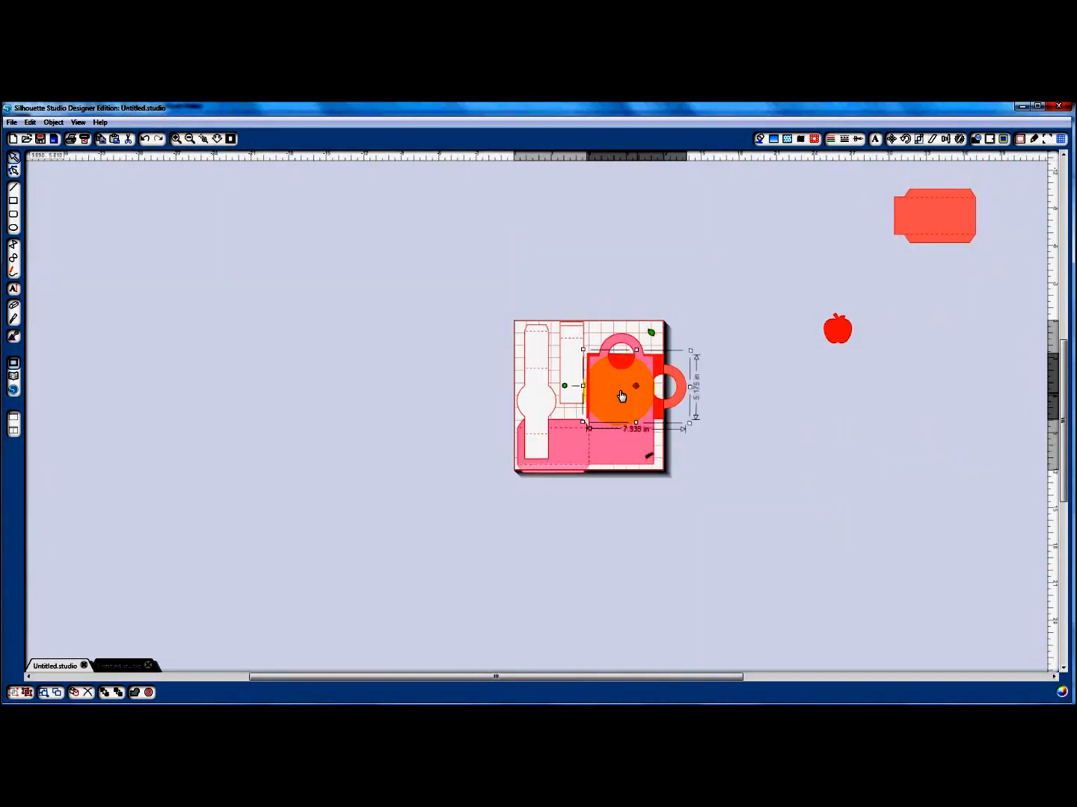
Move the handle panel and the L-shaped piece off the page to its right, and bring the tabbed side panel closer above them
left_click_drag(622, 396, 939, 222)
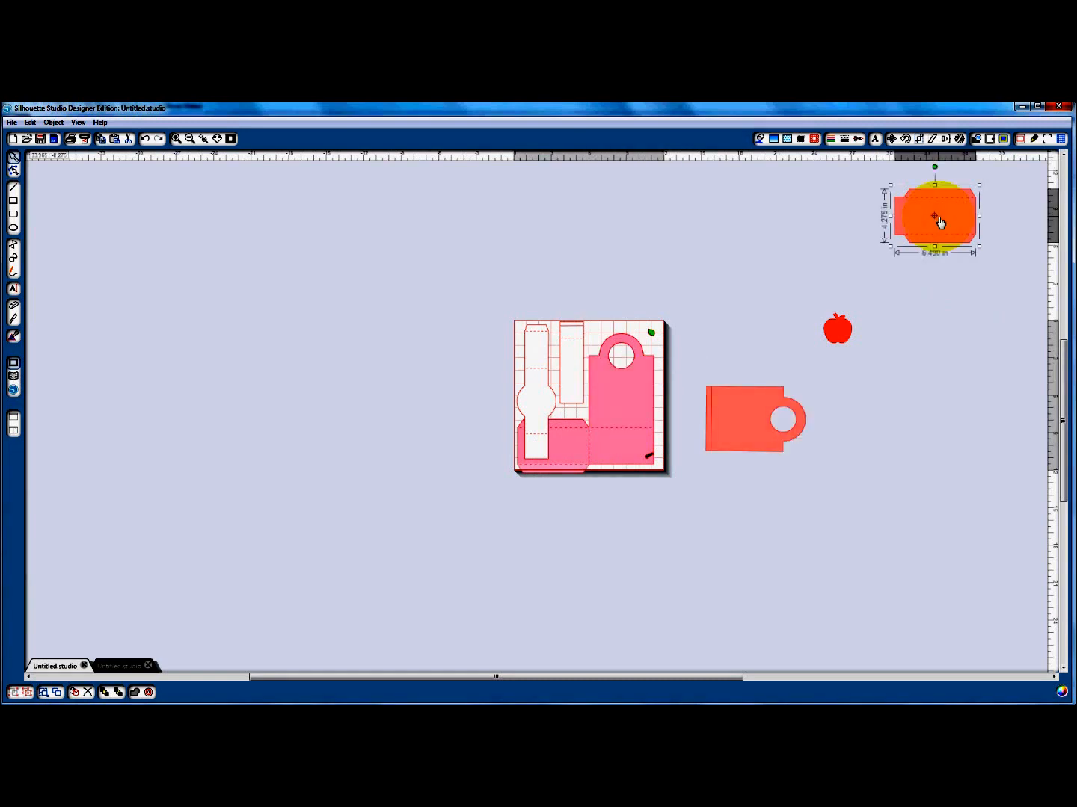
left_click_drag(939, 222, 752, 320)
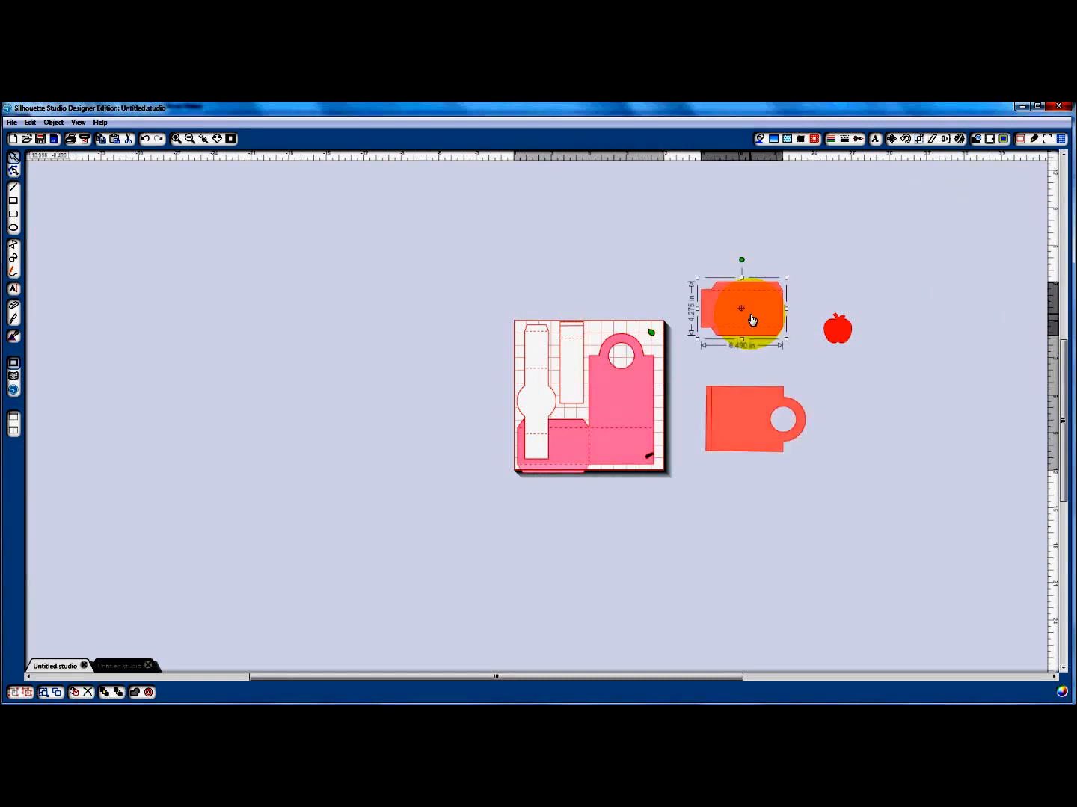
left_click_drag(752, 319, 741, 412)
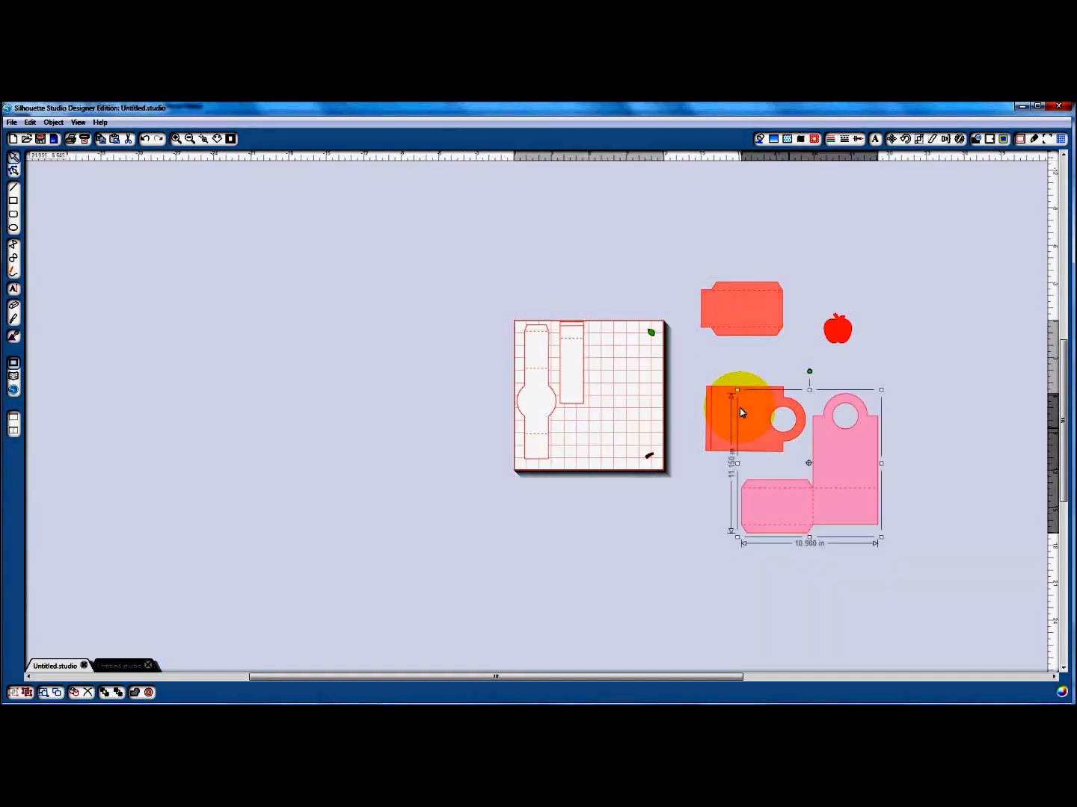
left_click(738, 302)
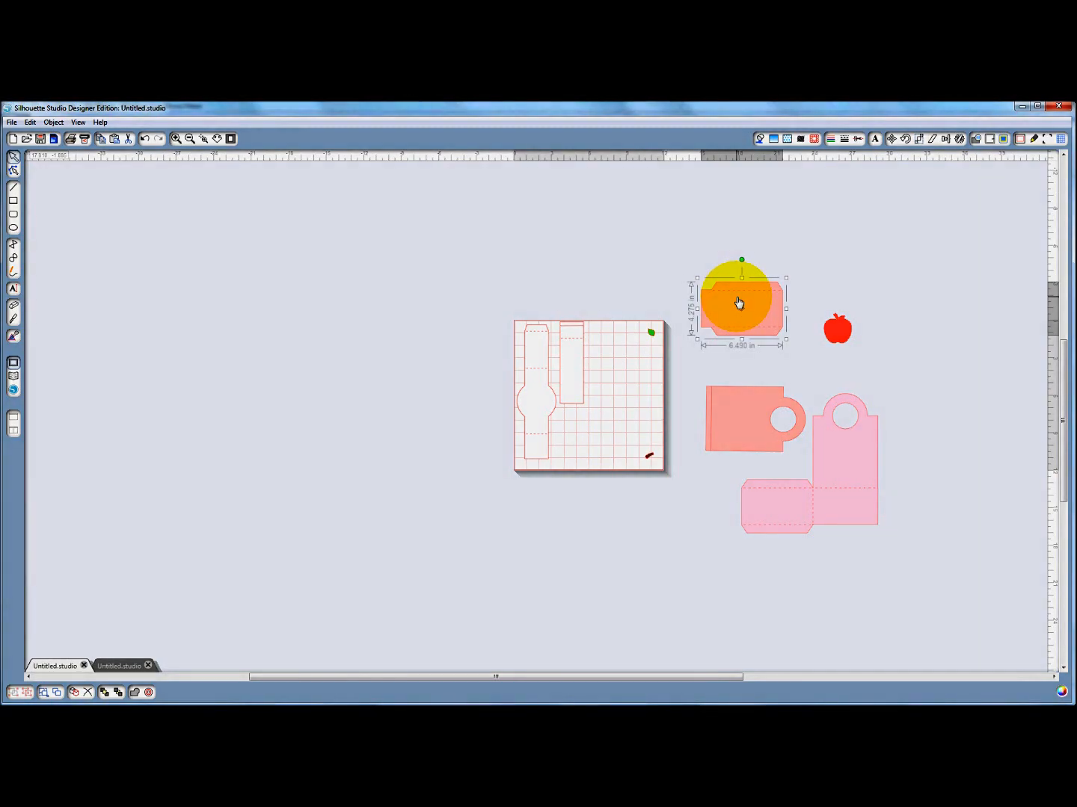